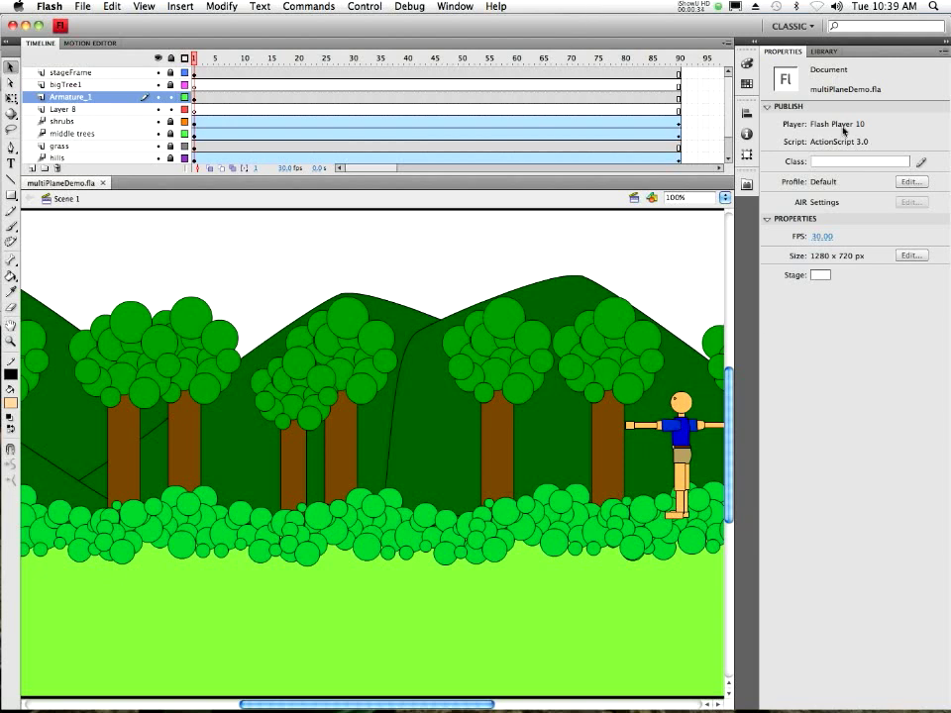
# Check which symbol the figure on the stage uses, and open martin-runningAway-Scene1 from the MArtin-Scene1 library folder for editing
pyautogui.click(826, 50)
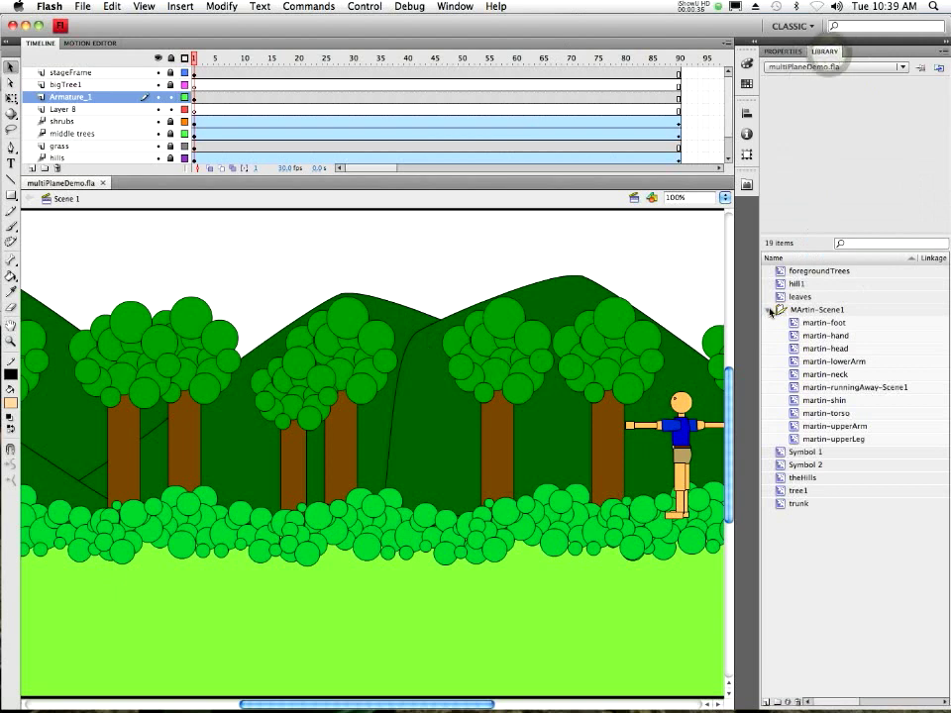
pyautogui.click(767, 310)
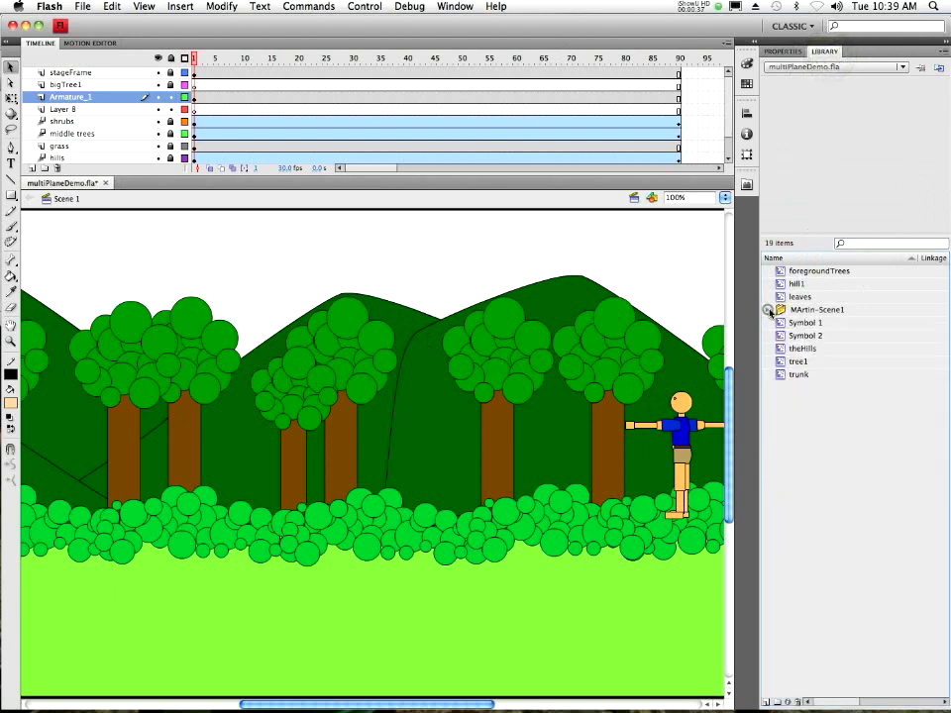
pyautogui.click(684, 436)
pyautogui.click(783, 51)
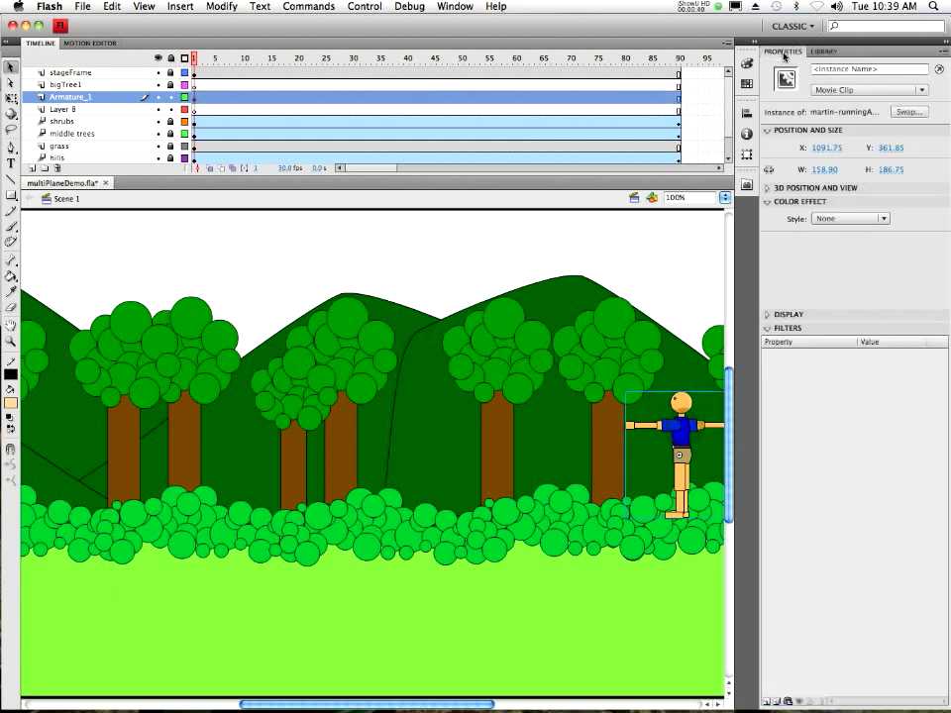
pyautogui.click(825, 50)
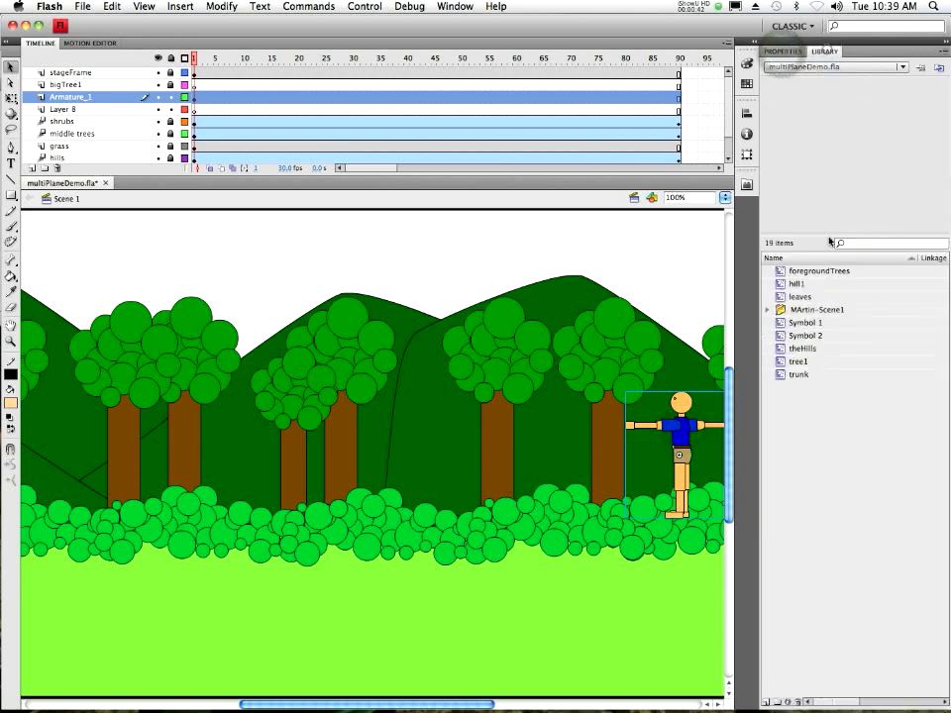
pyautogui.click(768, 310)
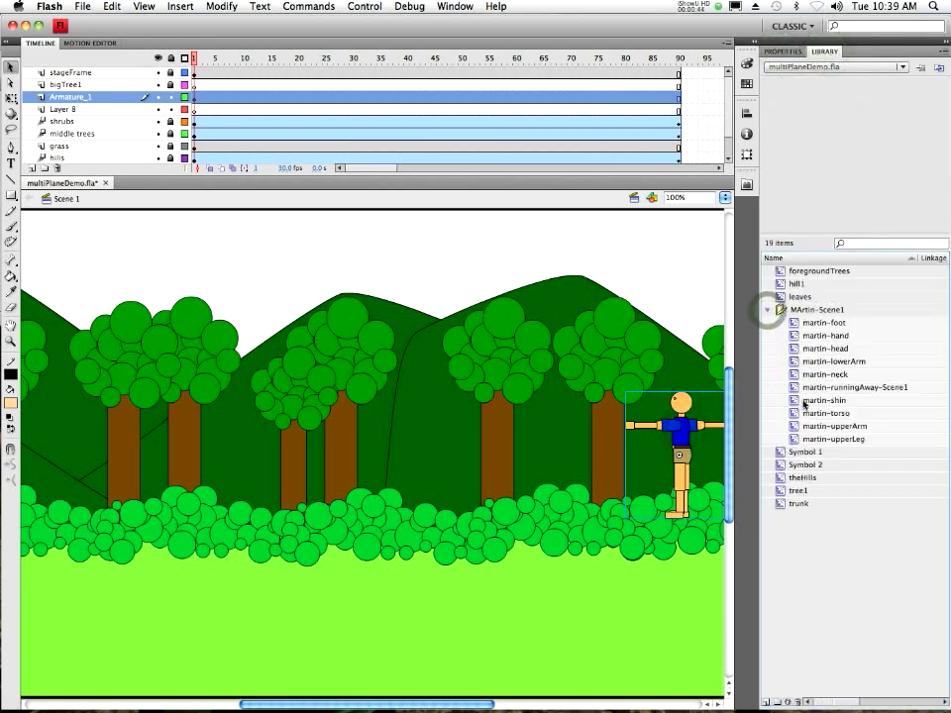
pyautogui.doubleClick(792, 387)
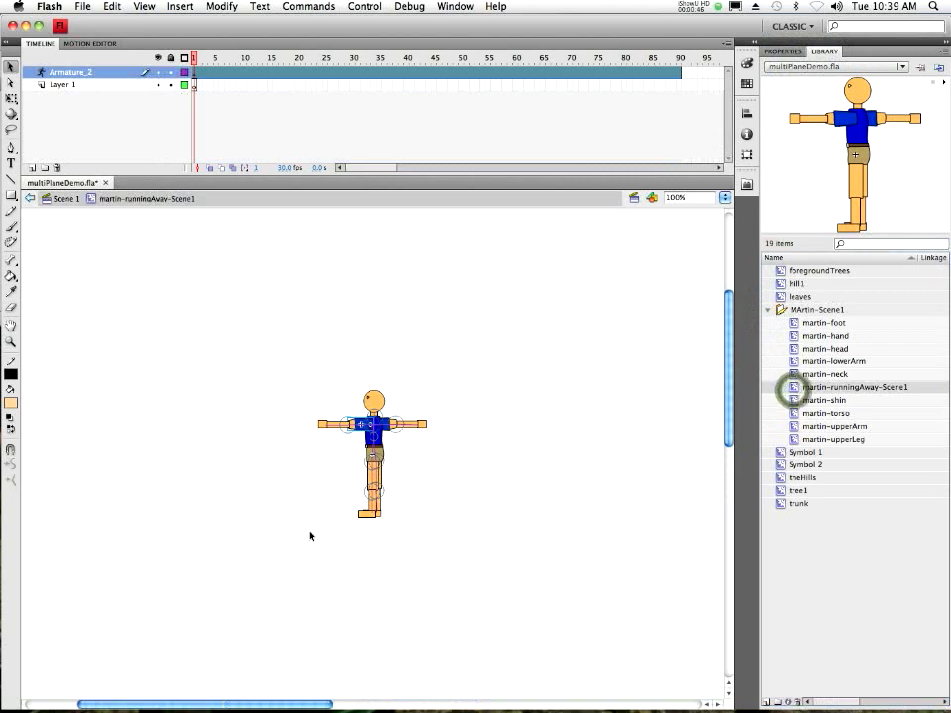
# Try bending the front arm at its elbow so the hand points upward, and examine the joint at 800% magnification
pyautogui.click(345, 440)
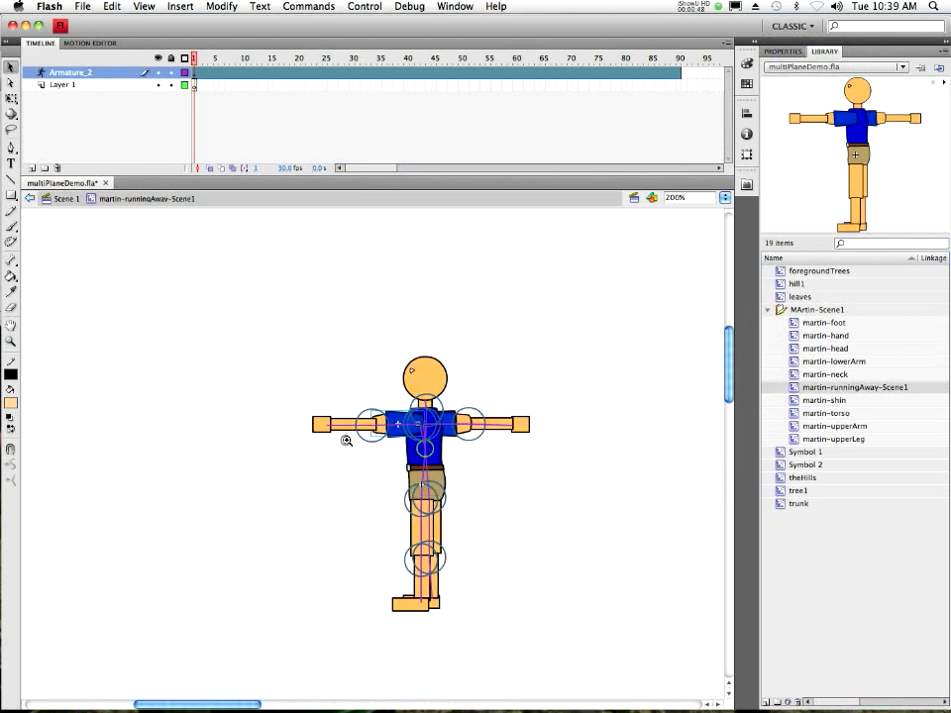
pyautogui.click(344, 441)
pyautogui.moveTo(395, 404); pyautogui.dragTo(337, 339)
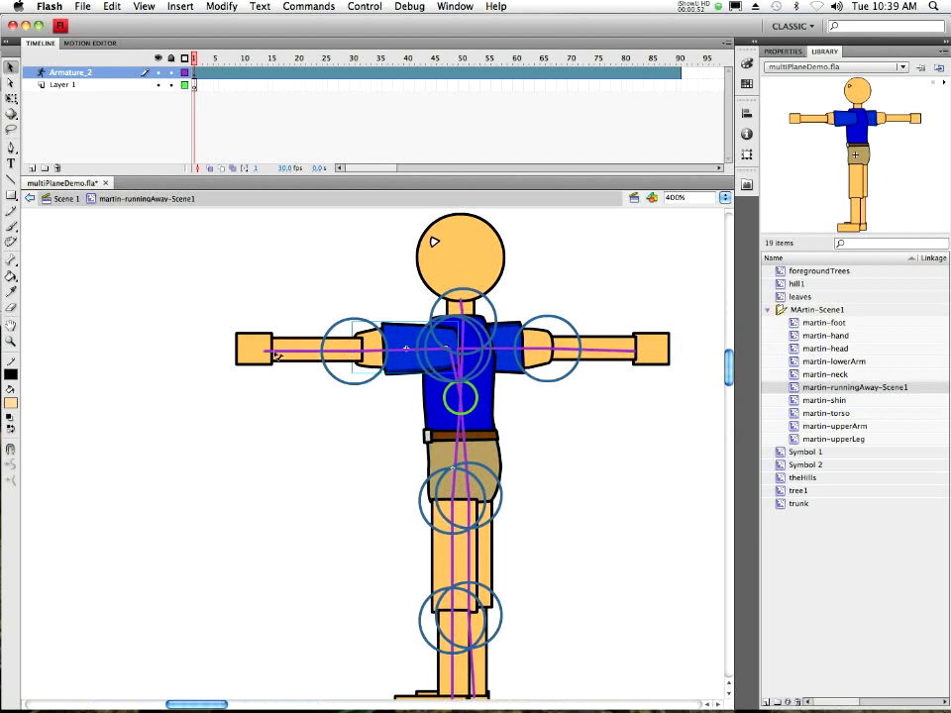
pyautogui.keyDown('alt'); pyautogui.click(360, 327); pyautogui.keyUp('alt')
pyautogui.moveTo(380, 505); pyautogui.dragTo(373, 471)
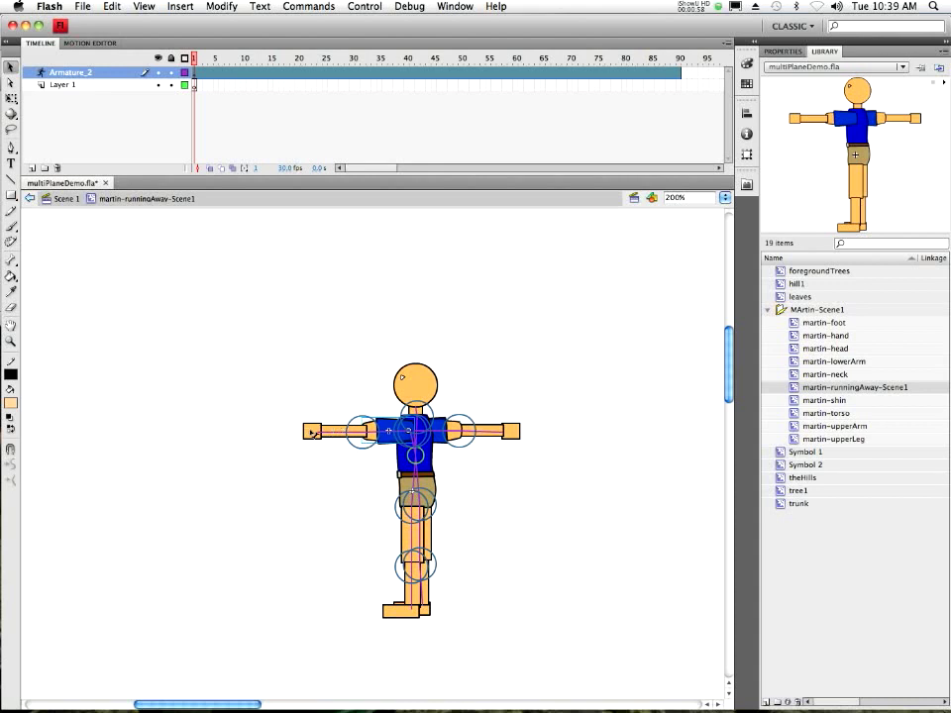
pyautogui.moveTo(327, 431); pyautogui.dragTo(368, 457)
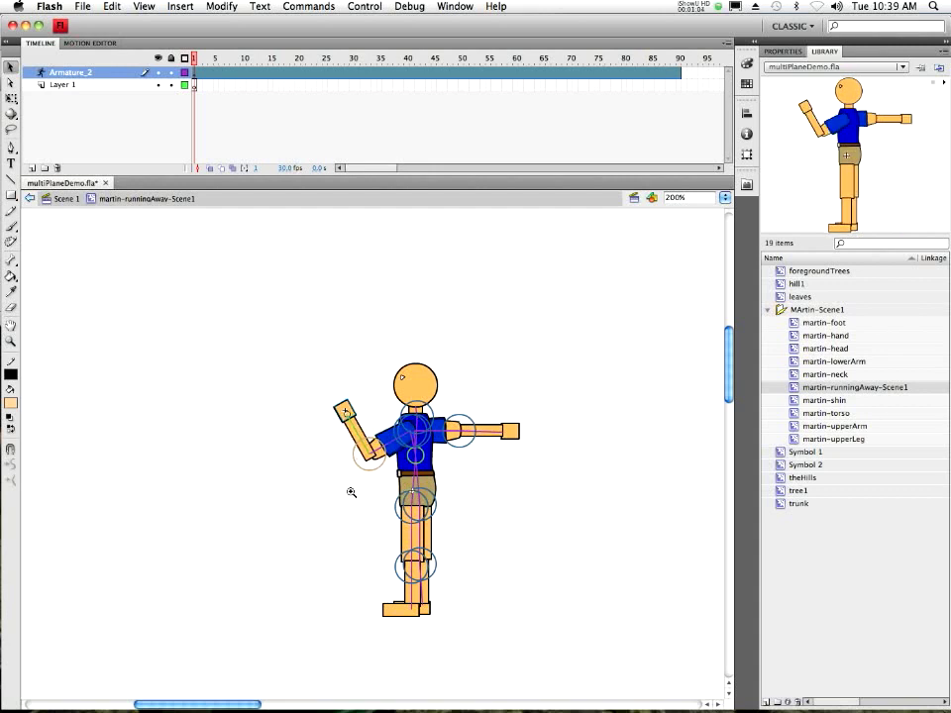
pyautogui.press('super+equal')
pyautogui.press('super+equal')
pyautogui.moveTo(392, 473); pyautogui.dragTo(335, 437)
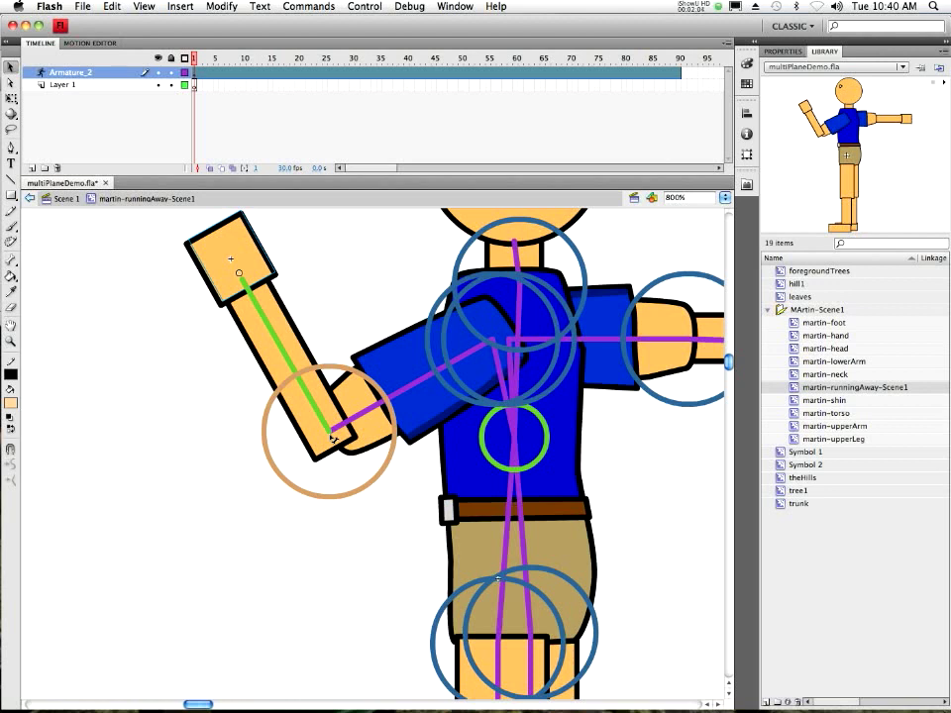
# Pull the front arm back out straight and rotate its hand to line up with the lower arm
pyautogui.moveTo(198, 249); pyautogui.dragTo(59, 353)
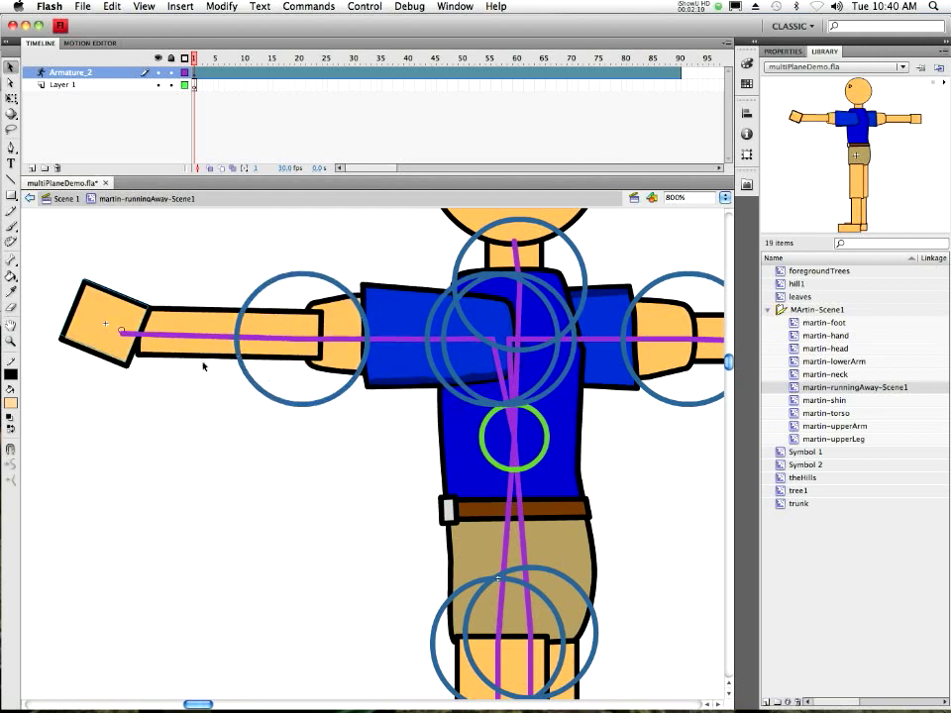
pyautogui.press('q')
pyautogui.click(225, 333)
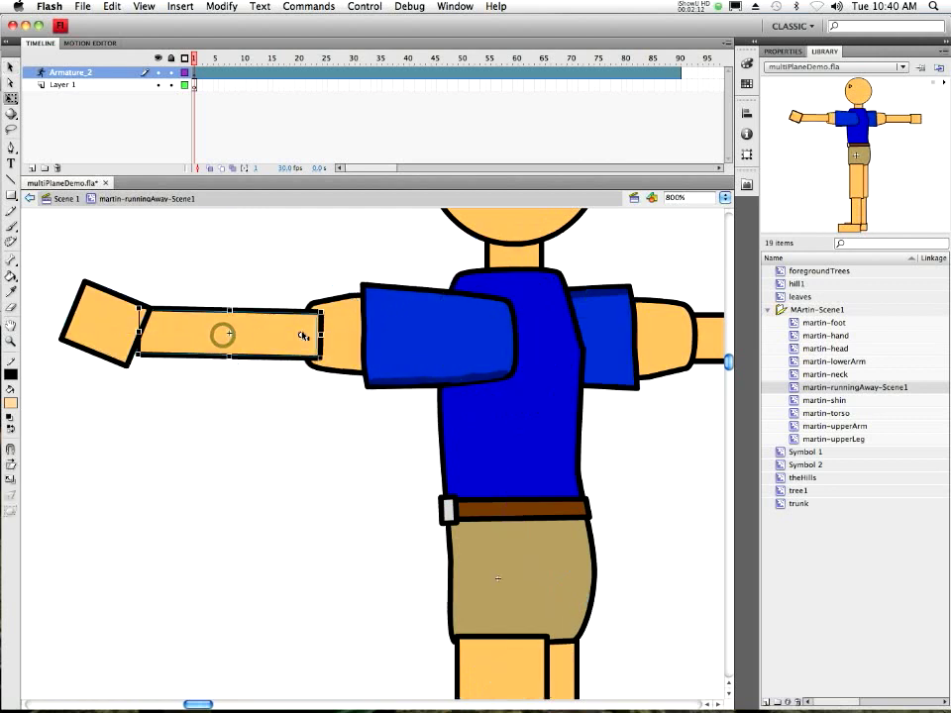
pyautogui.click(69, 339)
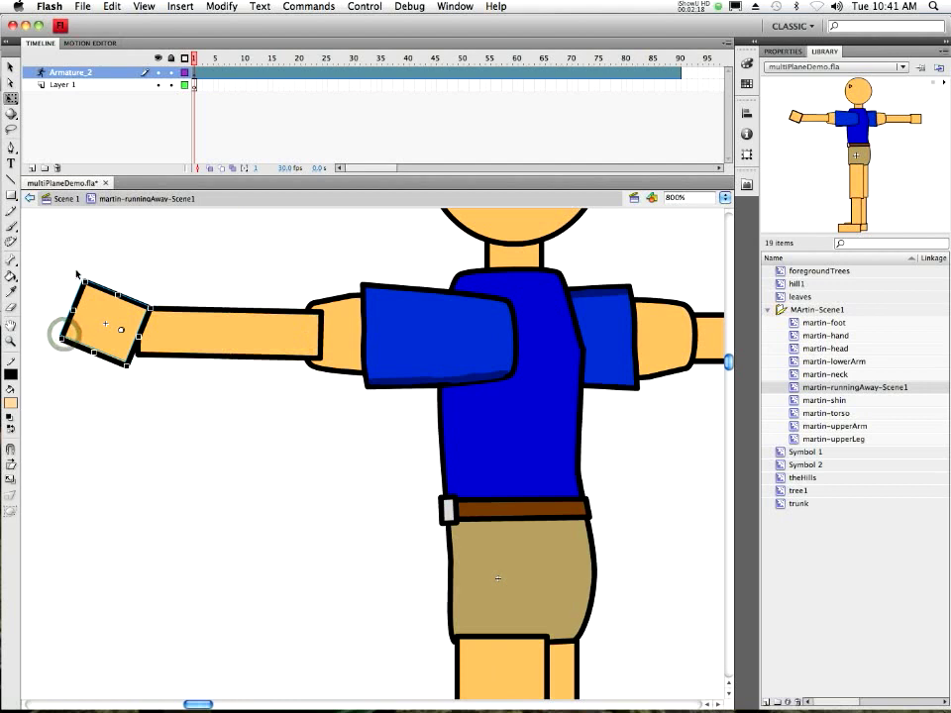
pyautogui.moveTo(71, 279); pyautogui.dragTo(76, 276)
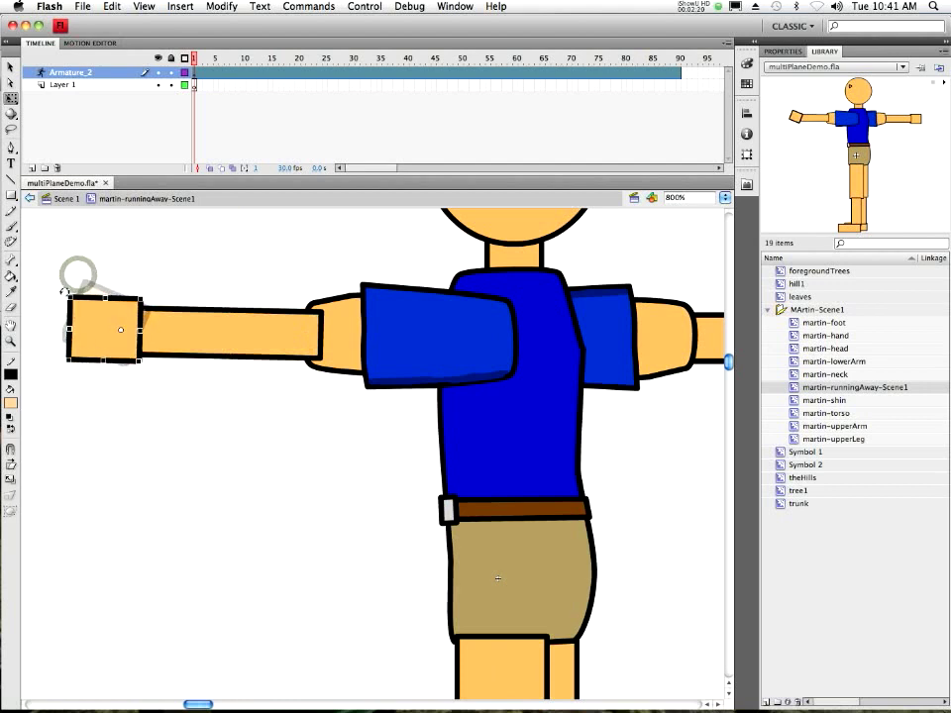
# Shift the front lower arm and hand together slightly outward from the upper arm, and check the arm parts' transformation points
pyautogui.click(281, 327)
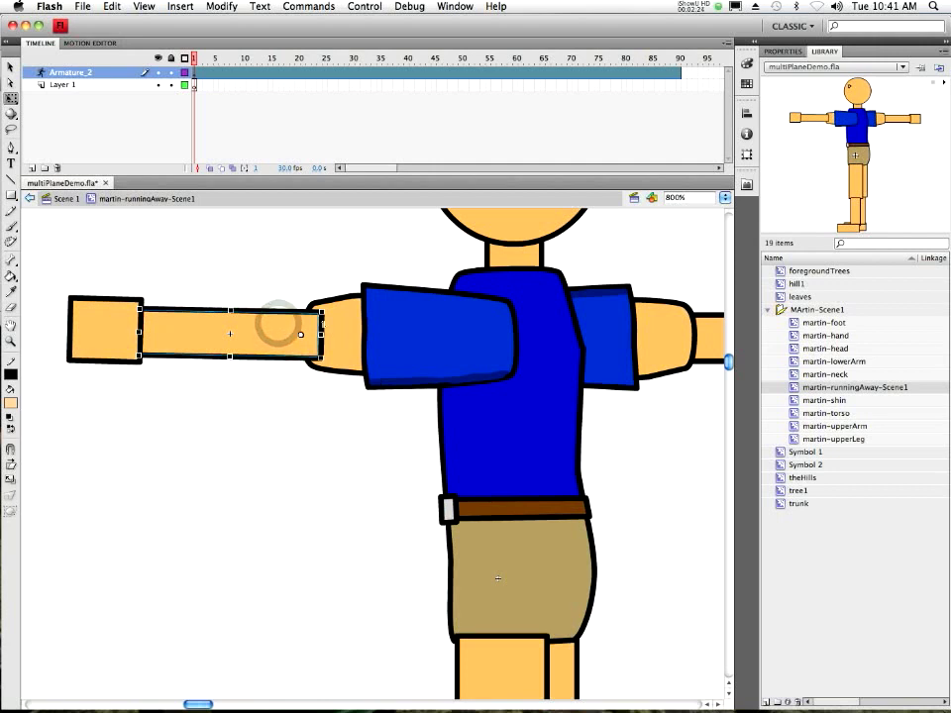
pyautogui.keyDown('shift'); pyautogui.click(125, 332); pyautogui.keyUp('shift')
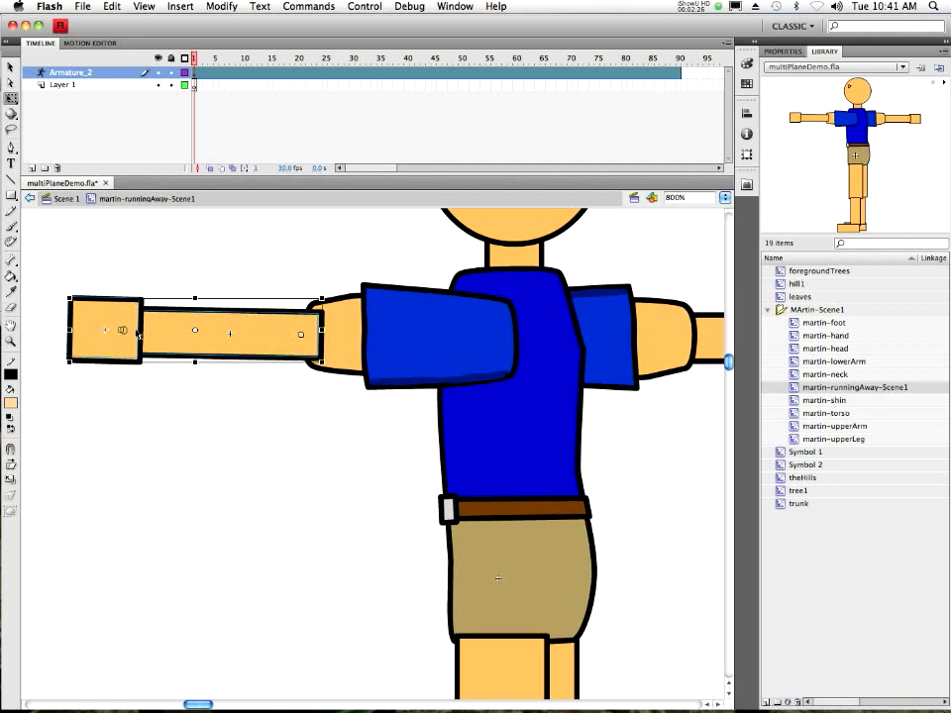
pyautogui.moveTo(267, 342); pyautogui.dragTo(258, 343)
pyautogui.click(237, 383)
pyautogui.click(286, 331)
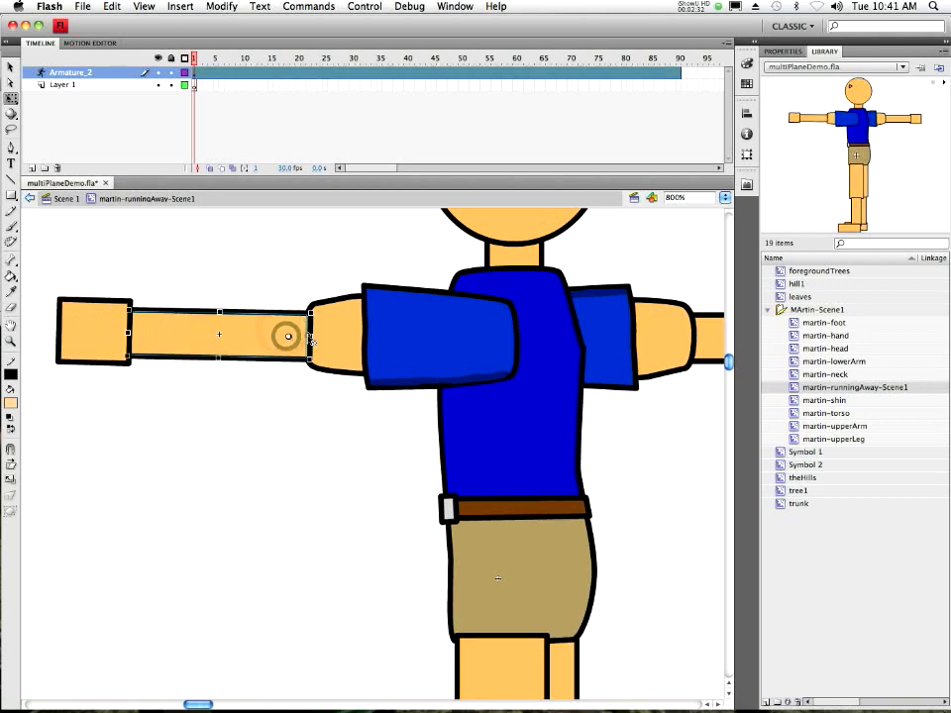
pyautogui.click(487, 346)
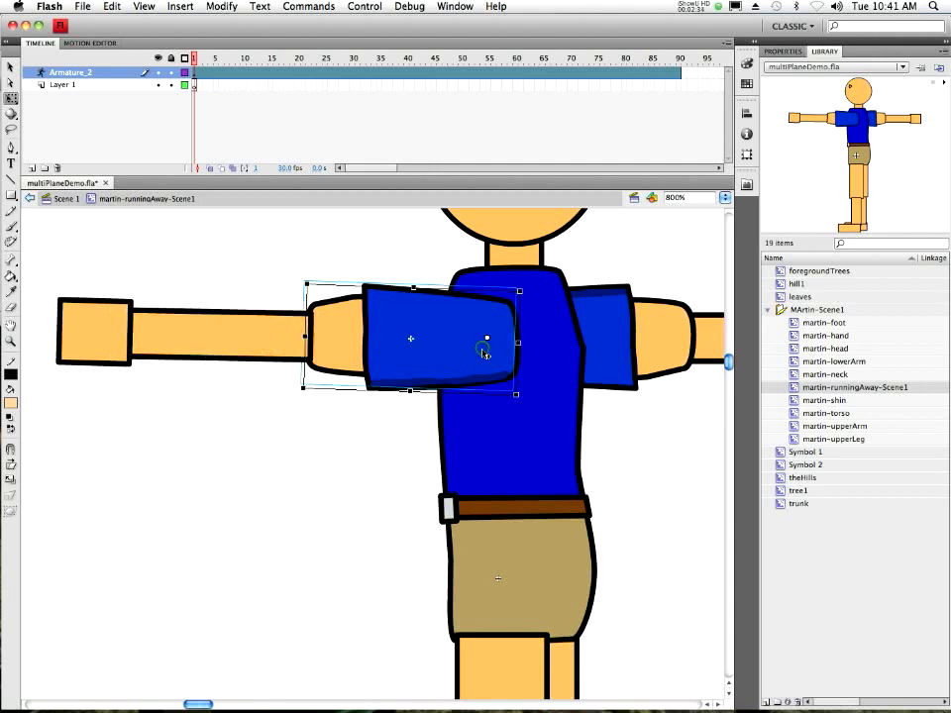
pyautogui.click(274, 339)
# Shift the rear lower arm and hand together slightly outward from the upper arm, and check the arm parts' transformation points
pyautogui.click(656, 346)
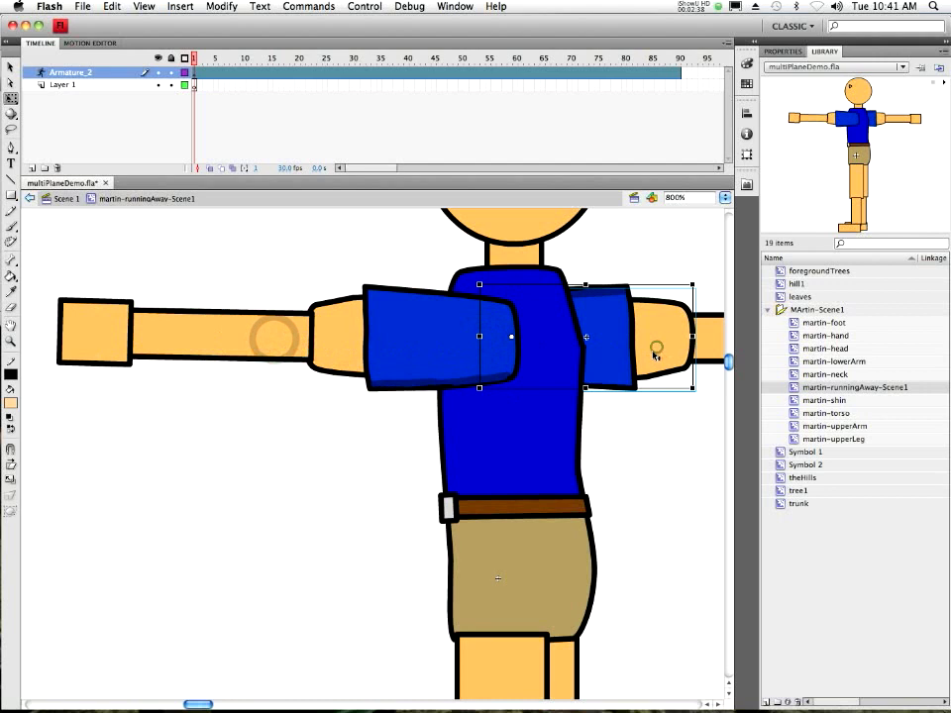
pyautogui.hscroll(5, 501, 348)
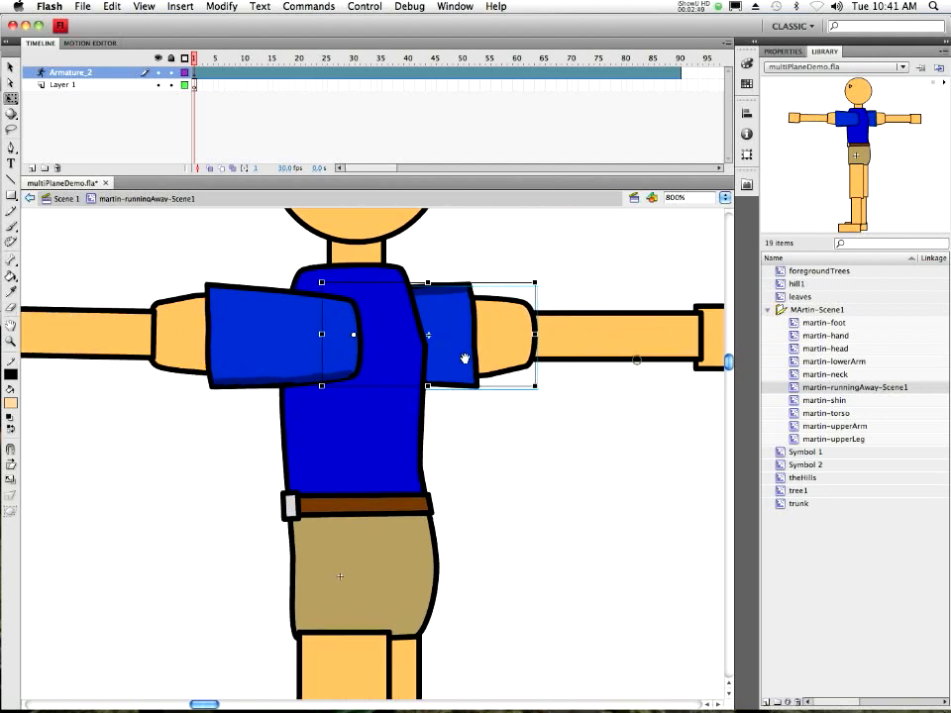
pyautogui.click(590, 354)
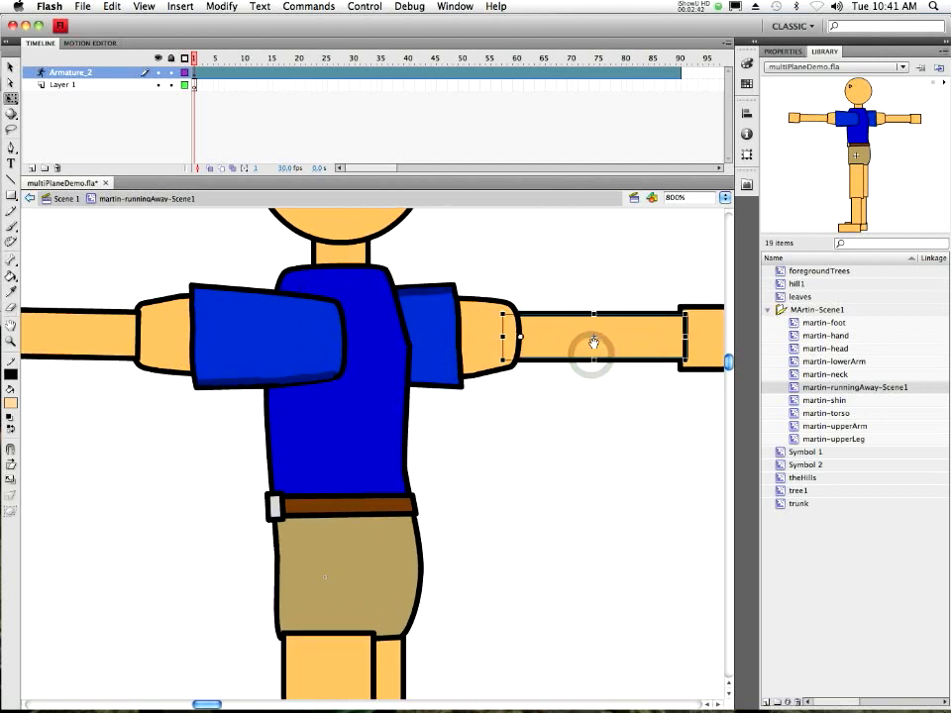
pyautogui.hscroll(2, 595, 346)
pyautogui.rightClick(649, 353)
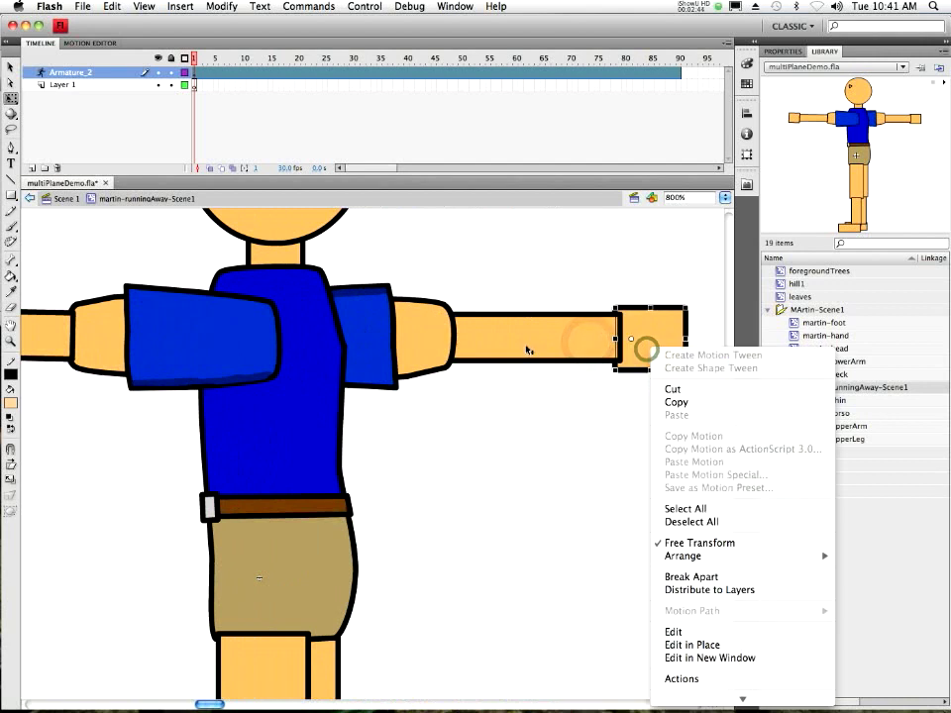
pyautogui.click(649, 353)
pyautogui.click(567, 347)
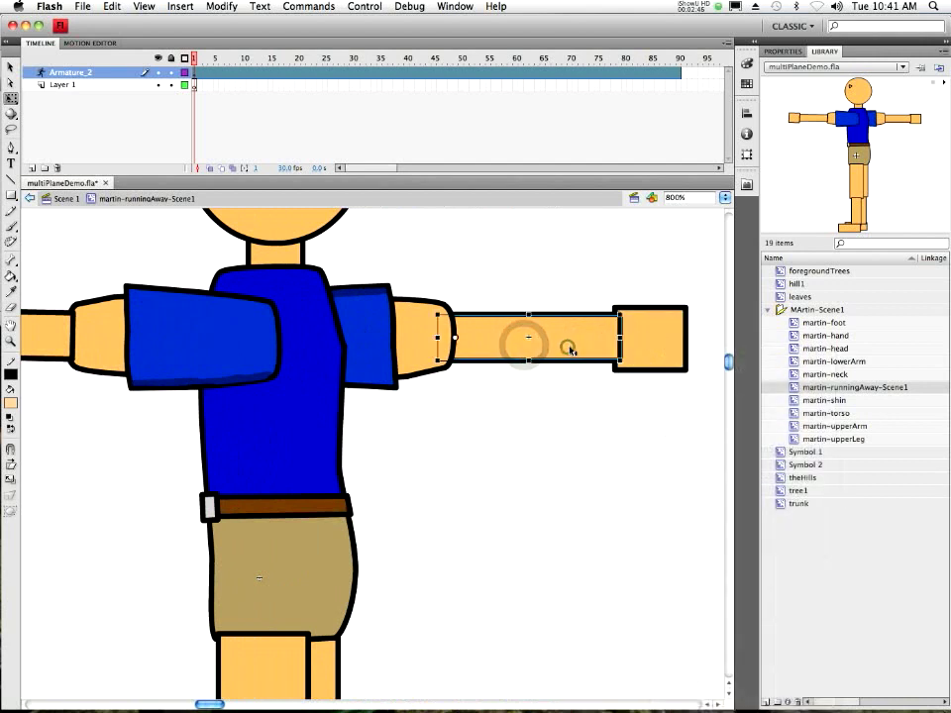
pyautogui.click(637, 350)
pyautogui.moveTo(529, 341); pyautogui.dragTo(539, 340)
pyautogui.click(472, 340)
pyautogui.click(496, 276)
pyautogui.click(472, 337)
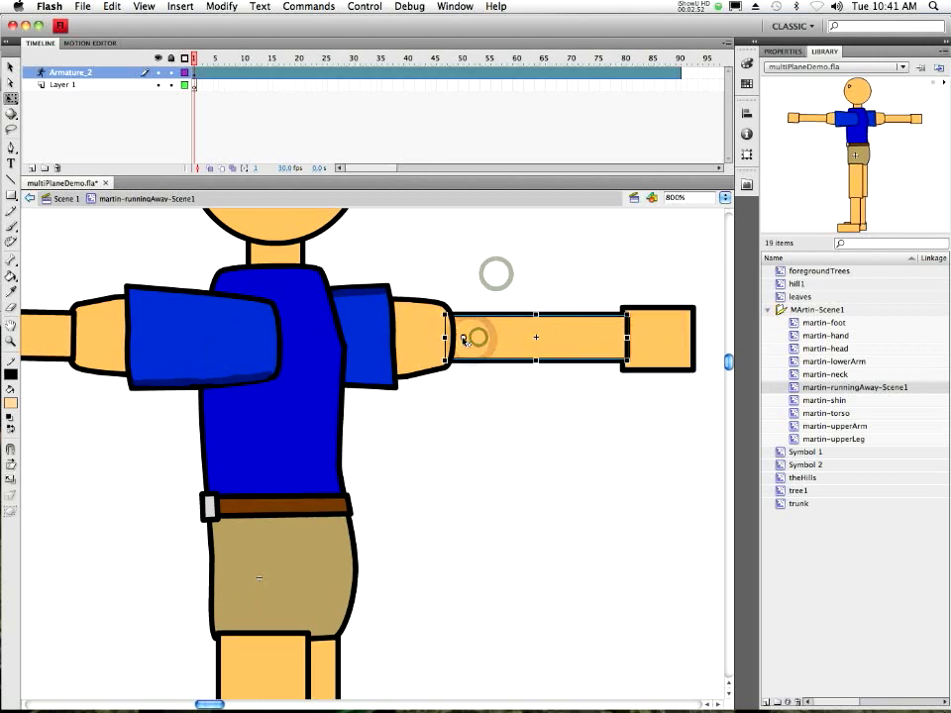
# Move the front lower arm's transformation point to its elbow end and deselect the arm
pyautogui.hscroll(-5, 318, 397)
pyautogui.moveTo(267, 397); pyautogui.dragTo(281, 347)
pyautogui.click(278, 340)
pyautogui.click(297, 342)
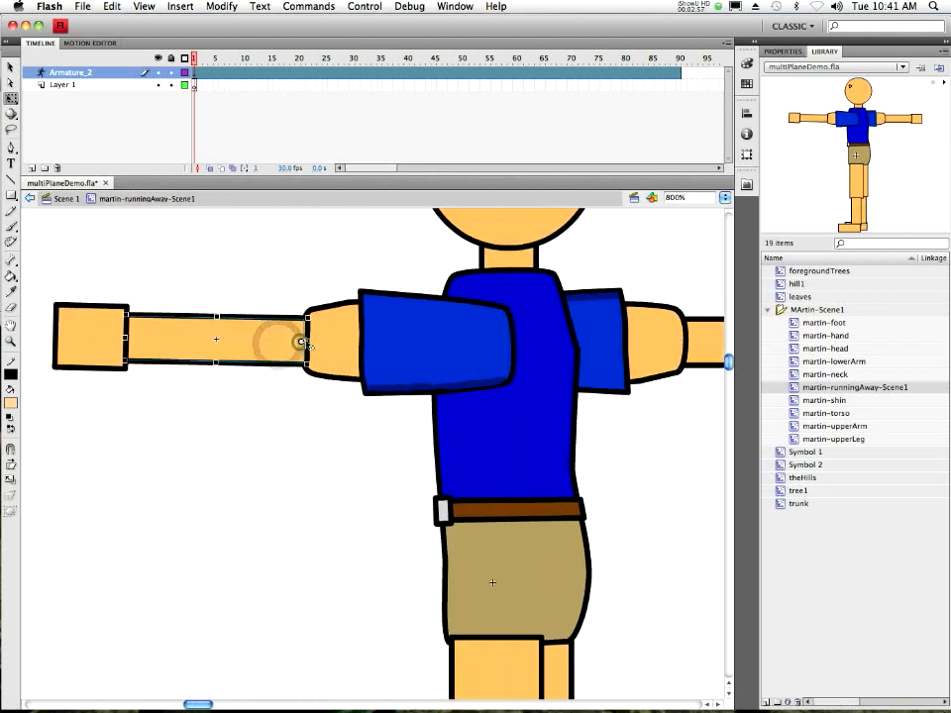
pyautogui.click(255, 290)
pyautogui.click(137, 403)
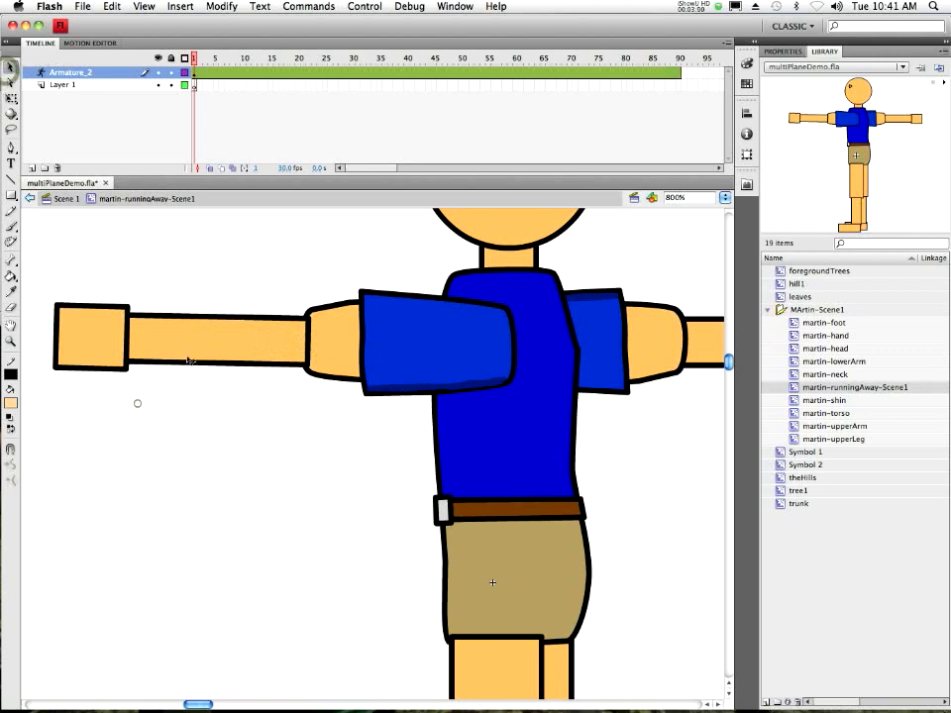
# Open the front arm's martin-lowerArm symbol for editing in place
pyautogui.click(186, 358)
pyautogui.click(186, 357)
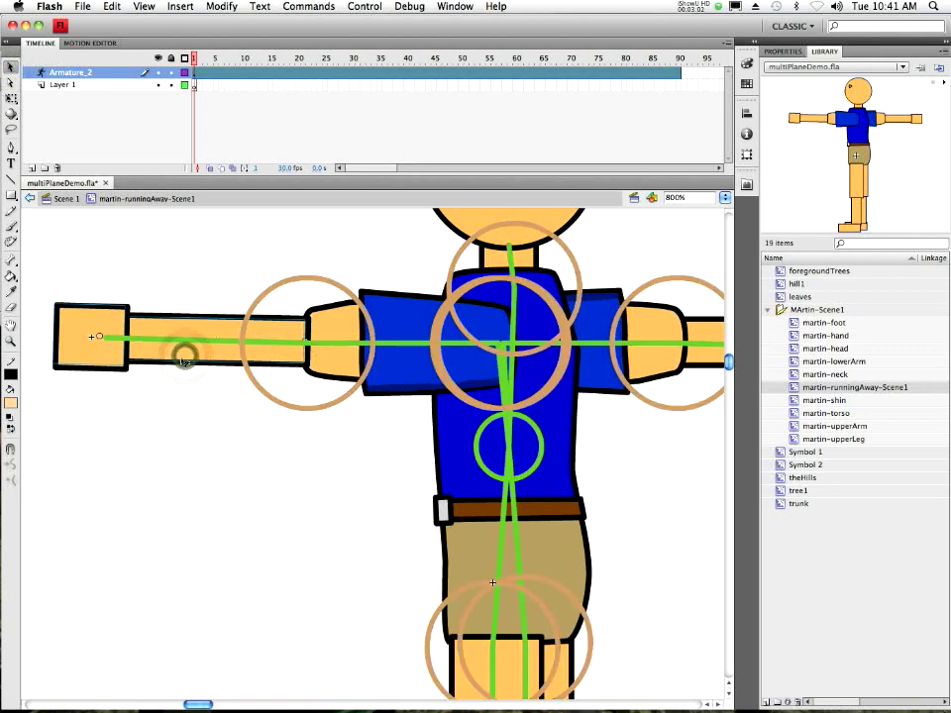
pyautogui.doubleClick(185, 354)
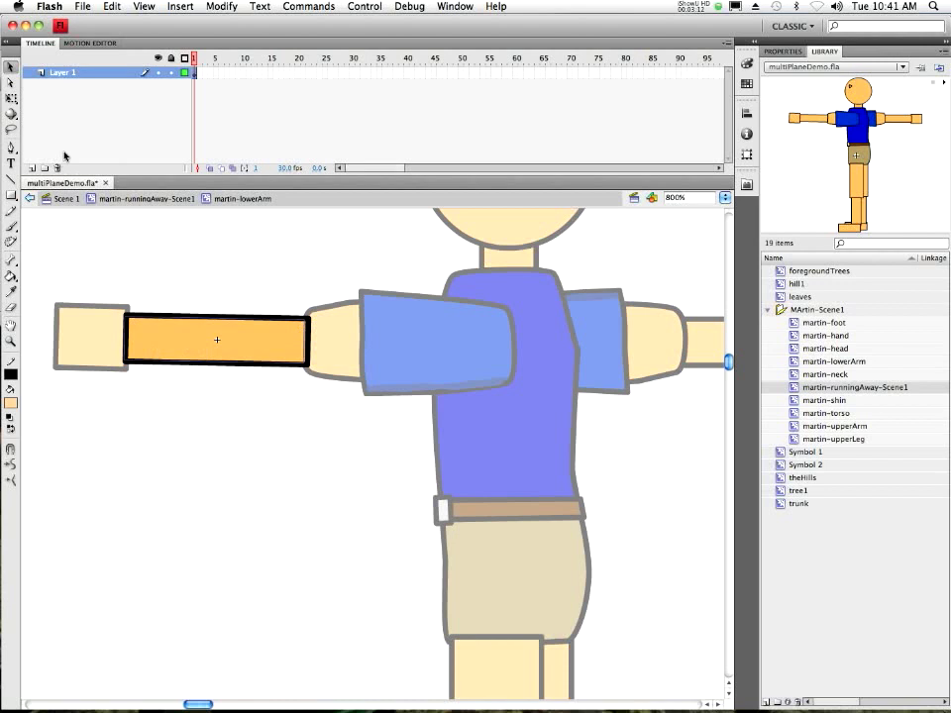
# Round the elbow end of the lower arm shape by converting its two corner anchor points to smooth curves
pyautogui.click(9, 85)
pyautogui.click(268, 318)
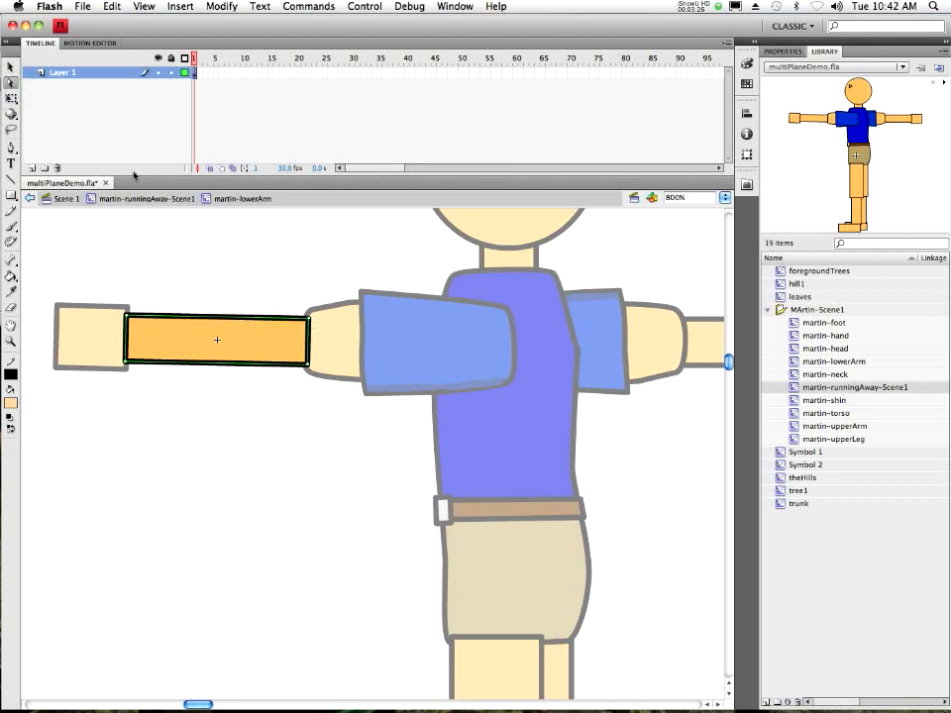
pyautogui.click(10, 149)
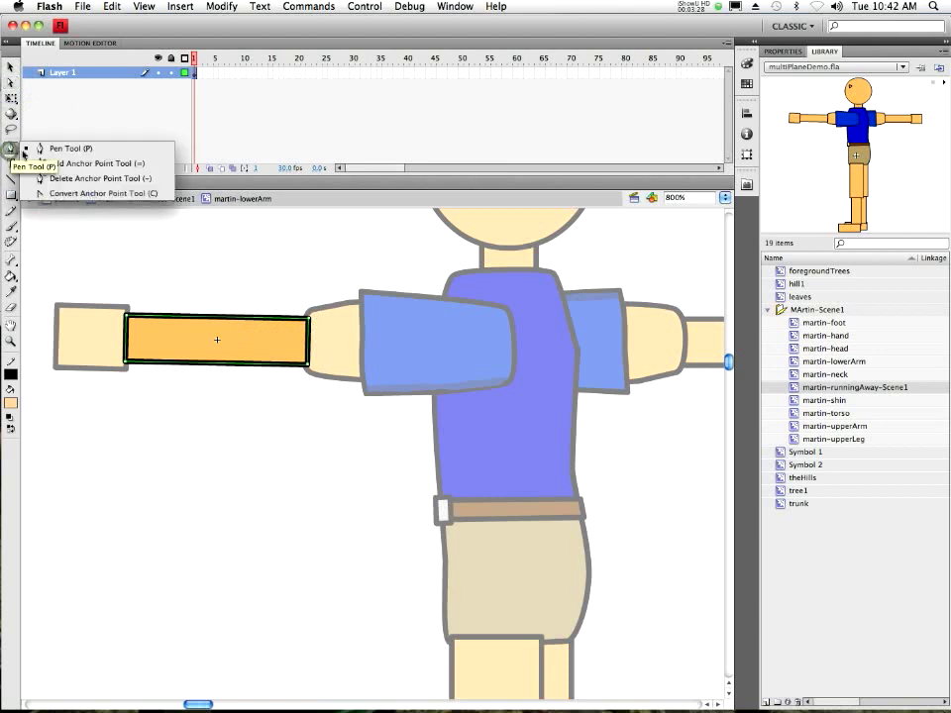
pyautogui.click(62, 193)
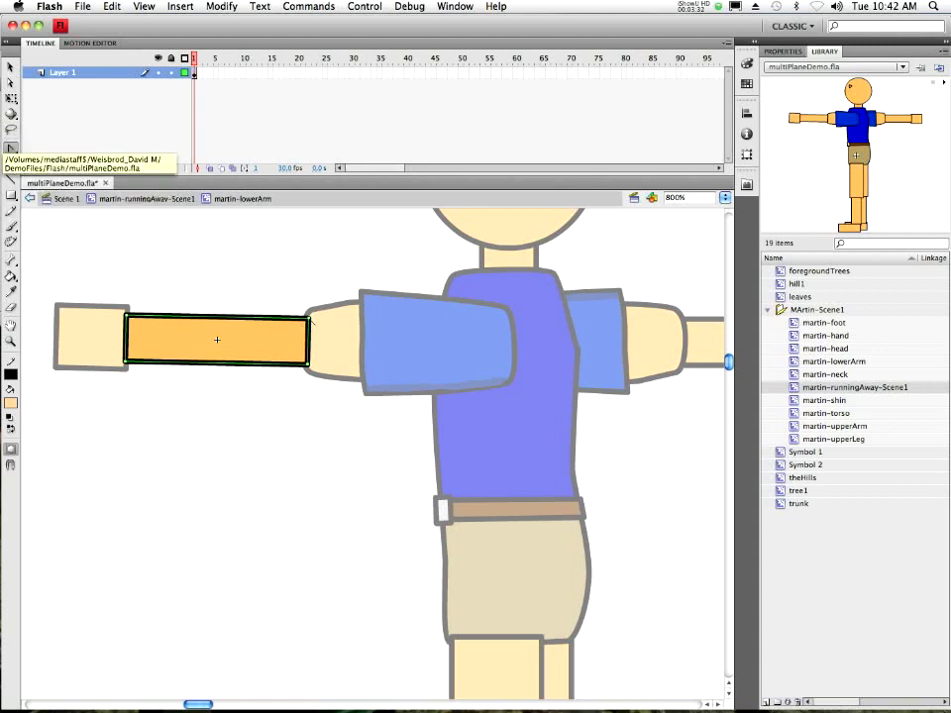
pyautogui.moveTo(309, 318); pyautogui.dragTo(279, 376)
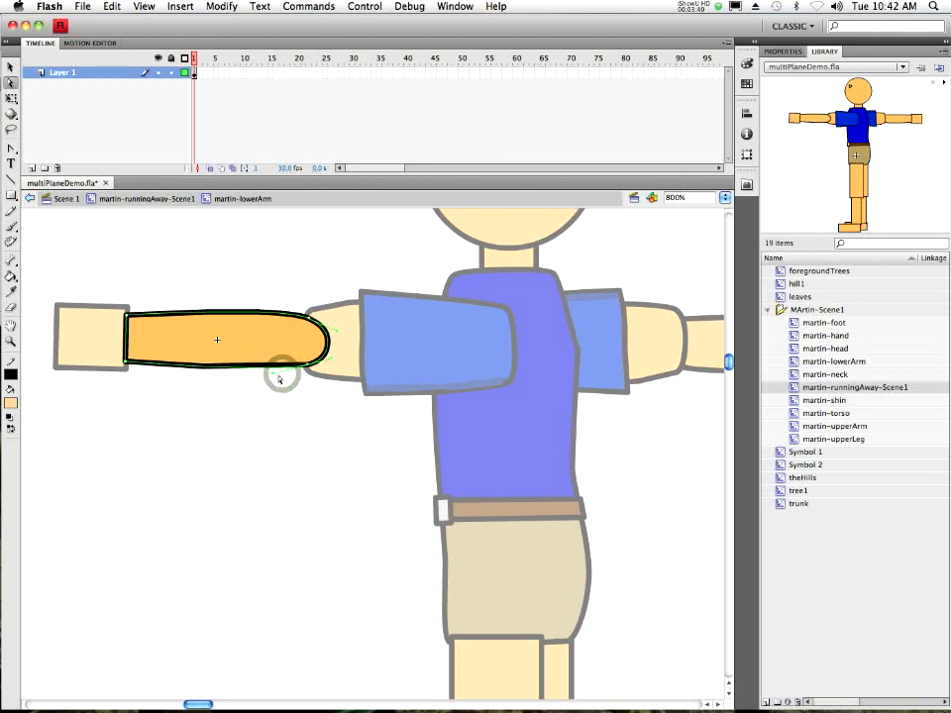
pyautogui.click(333, 333)
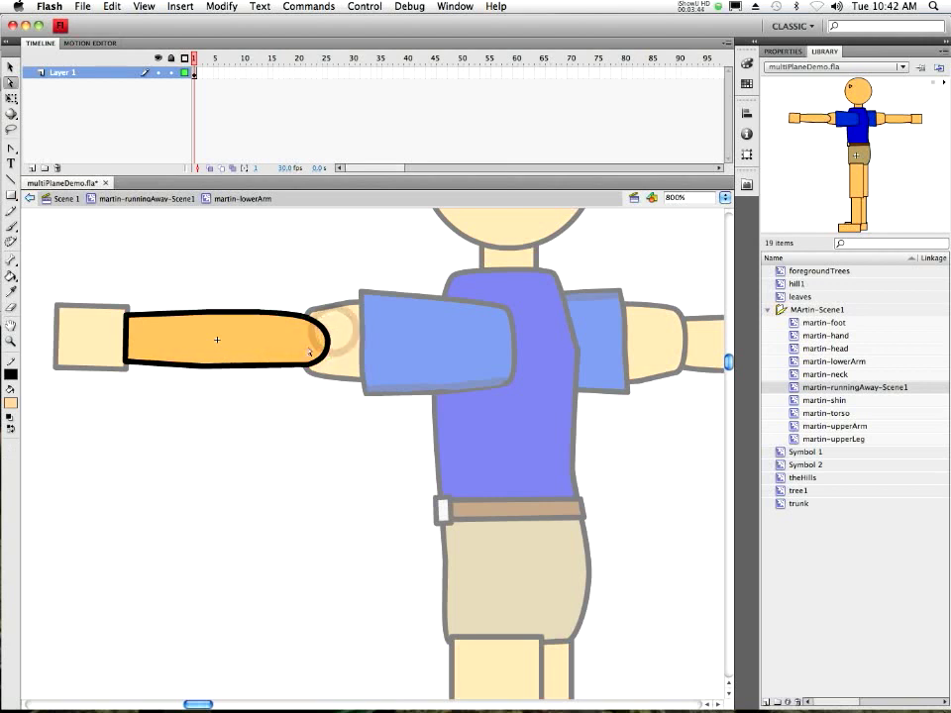
pyautogui.click(258, 368)
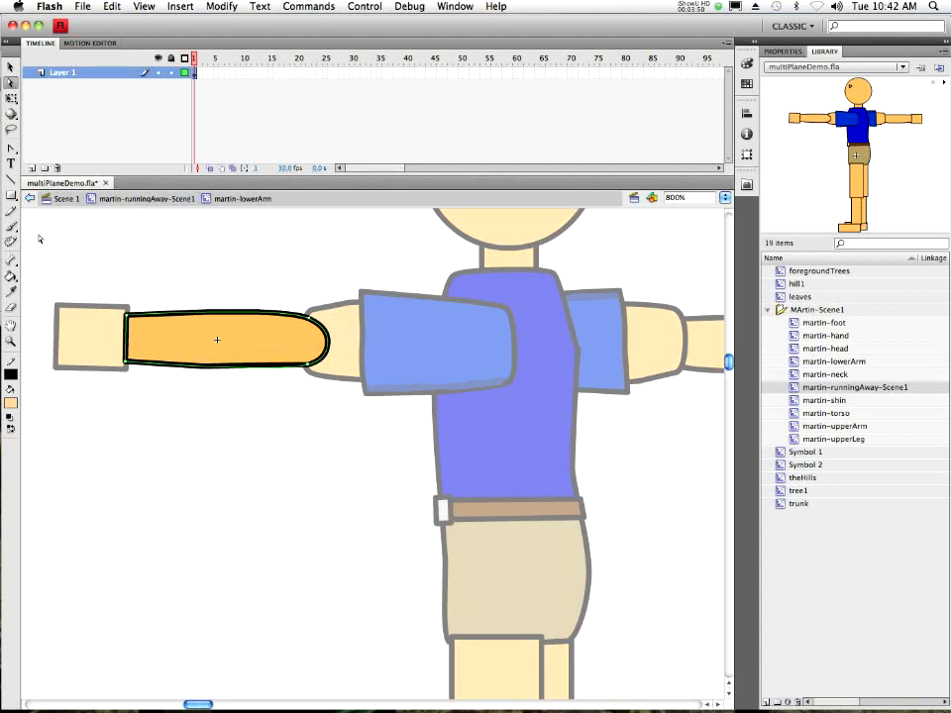
# Round the wrist end of the lower arm shape by converting its two corner points to smooth curves and adjusting the lower point's handle
pyautogui.press('p')
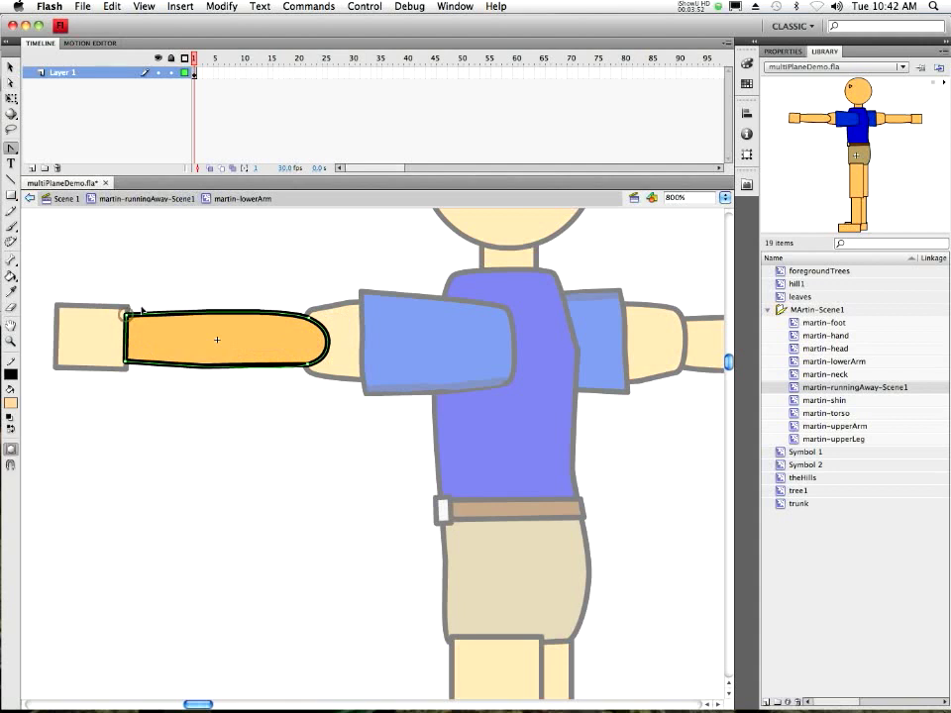
pyautogui.click(123, 315)
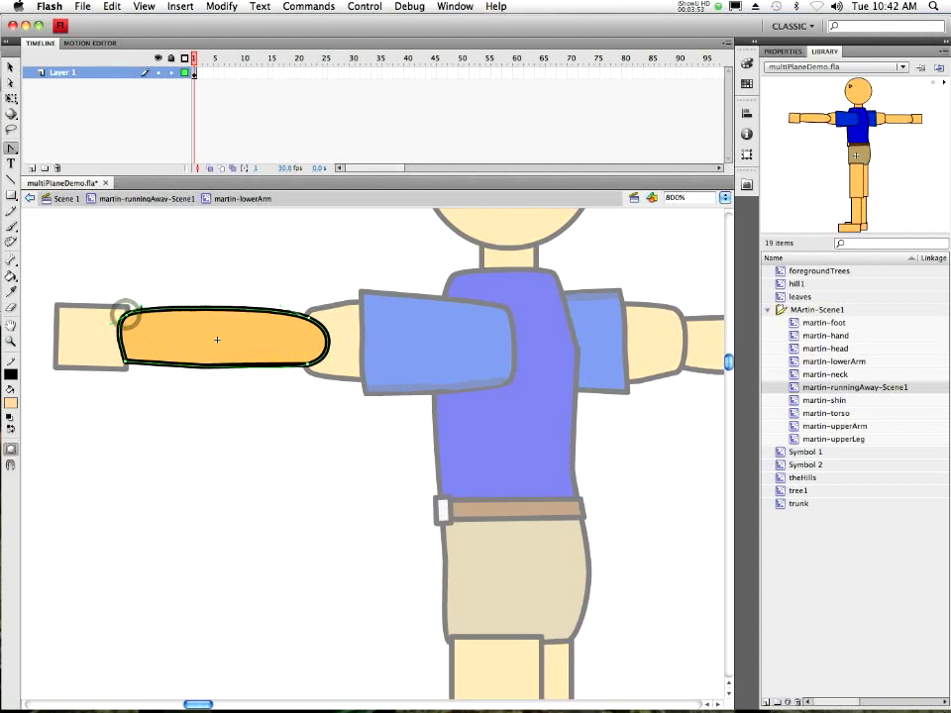
pyautogui.click(126, 367)
pyautogui.press('a')
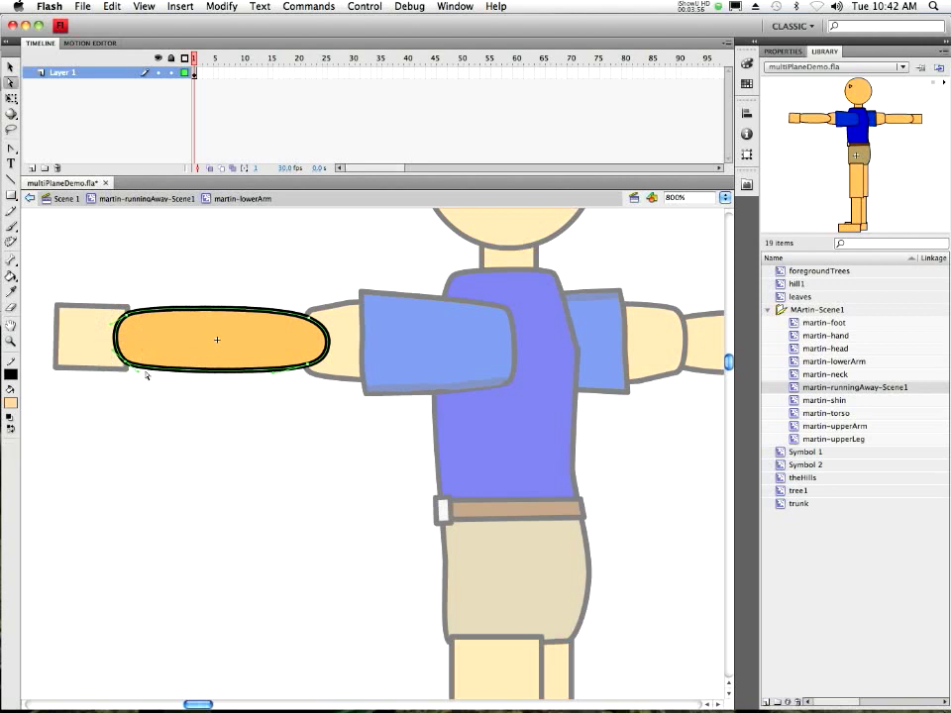
pyautogui.moveTo(138, 376); pyautogui.dragTo(148, 372)
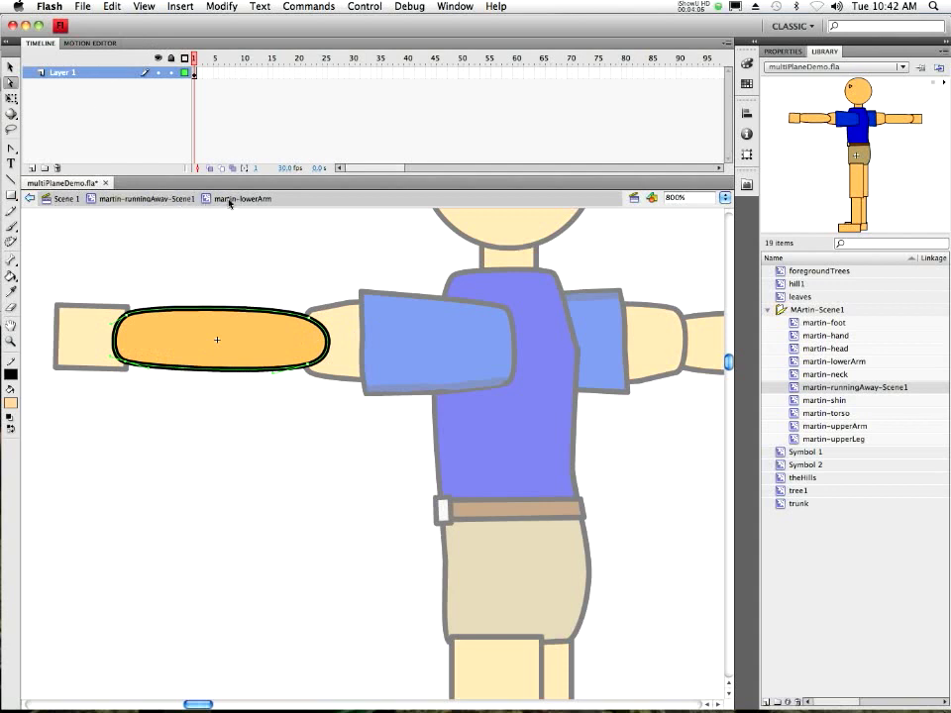
# Return to martin-runningAway-Scene1 and move the front arm's hand and upper arm to test how the elbow joint bends
pyautogui.click(174, 200)
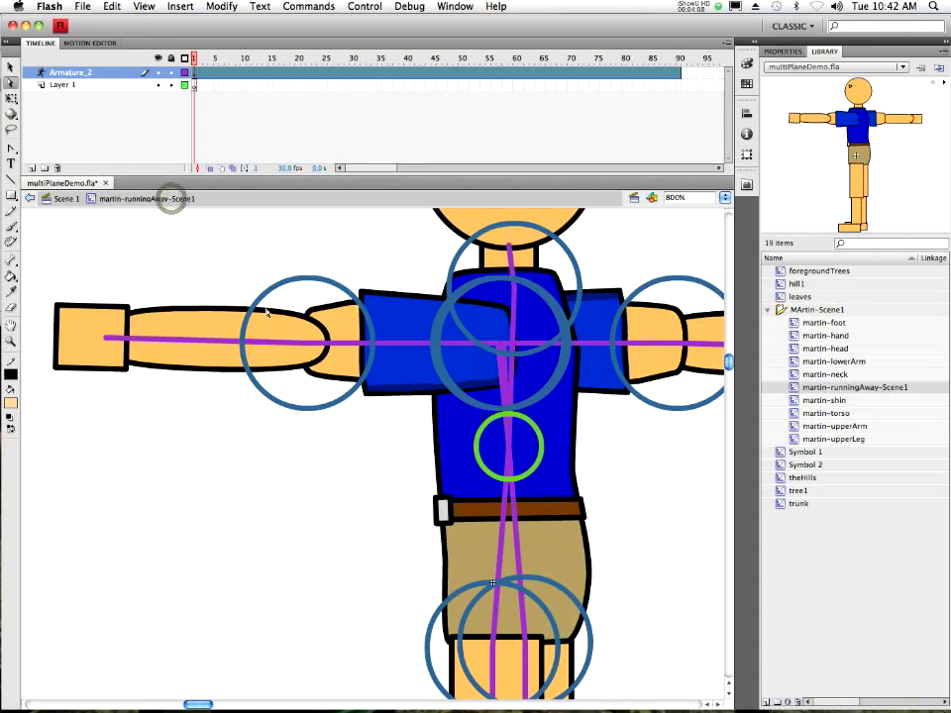
pyautogui.click(10, 67)
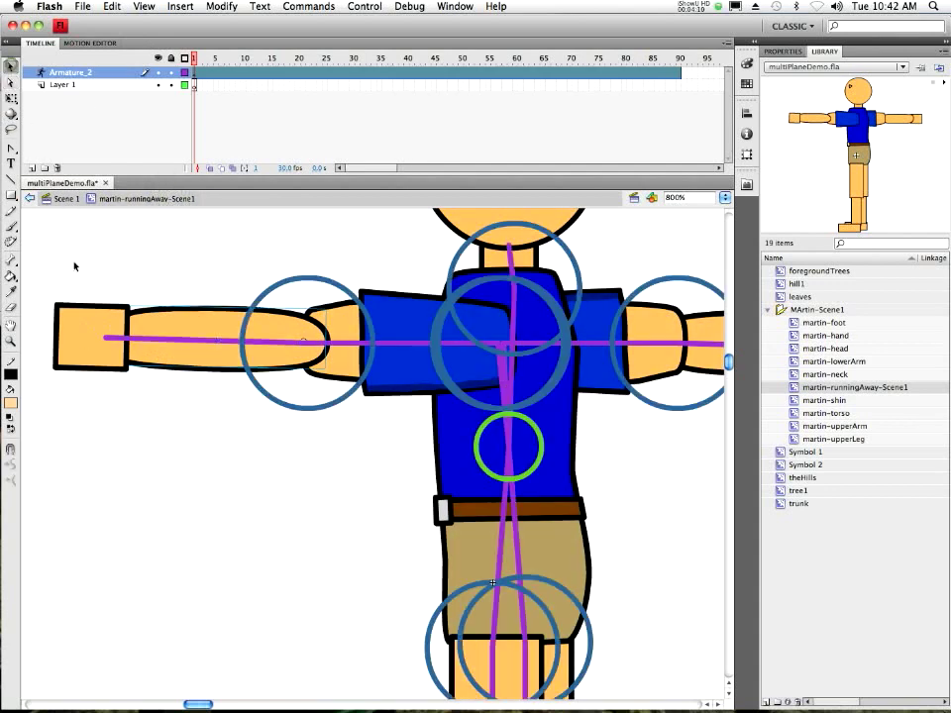
pyautogui.moveTo(133, 341); pyautogui.dragTo(30, 315)
pyautogui.moveTo(351, 346); pyautogui.dragTo(327, 354)
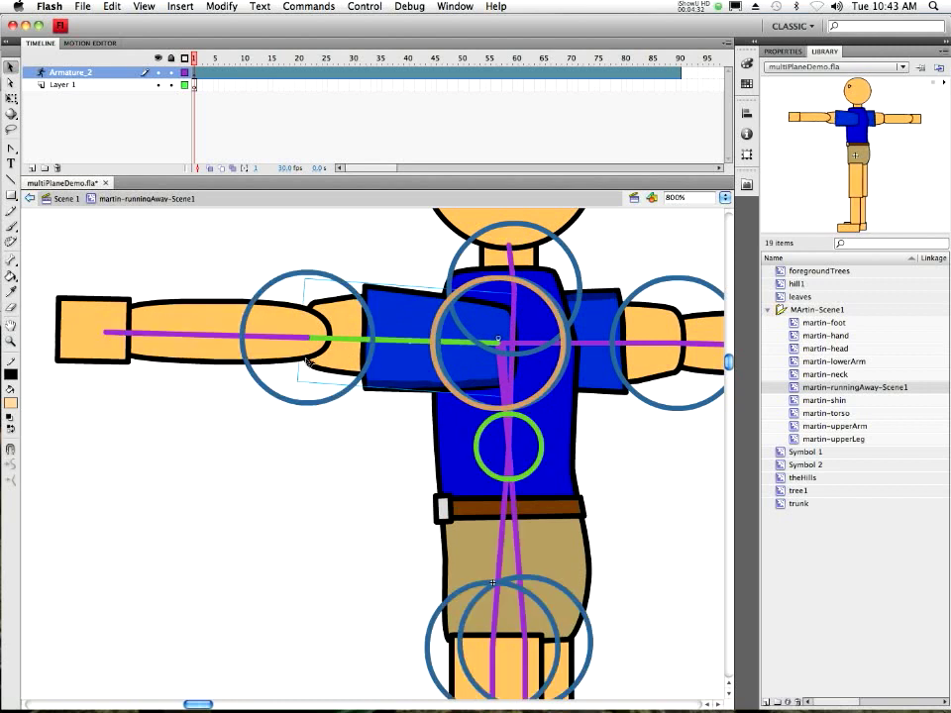
# Open the front arm's martin-upperArm symbol for editing in place and try to select the skin shape's elbow corner
pyautogui.doubleClick(321, 307)
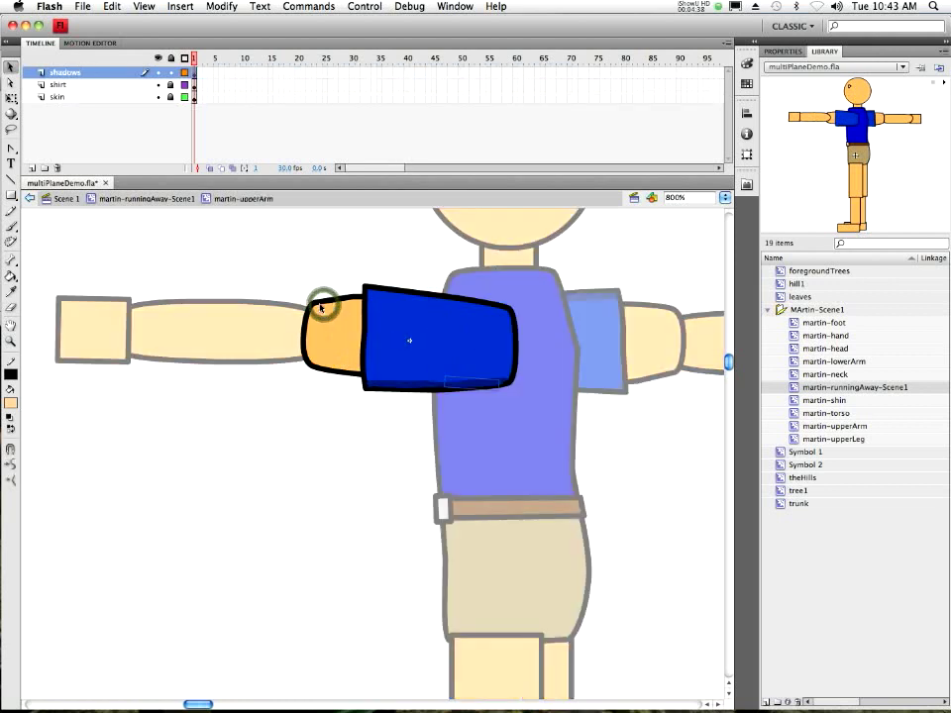
pyautogui.press('a')
pyautogui.click(311, 307)
pyautogui.click(308, 309)
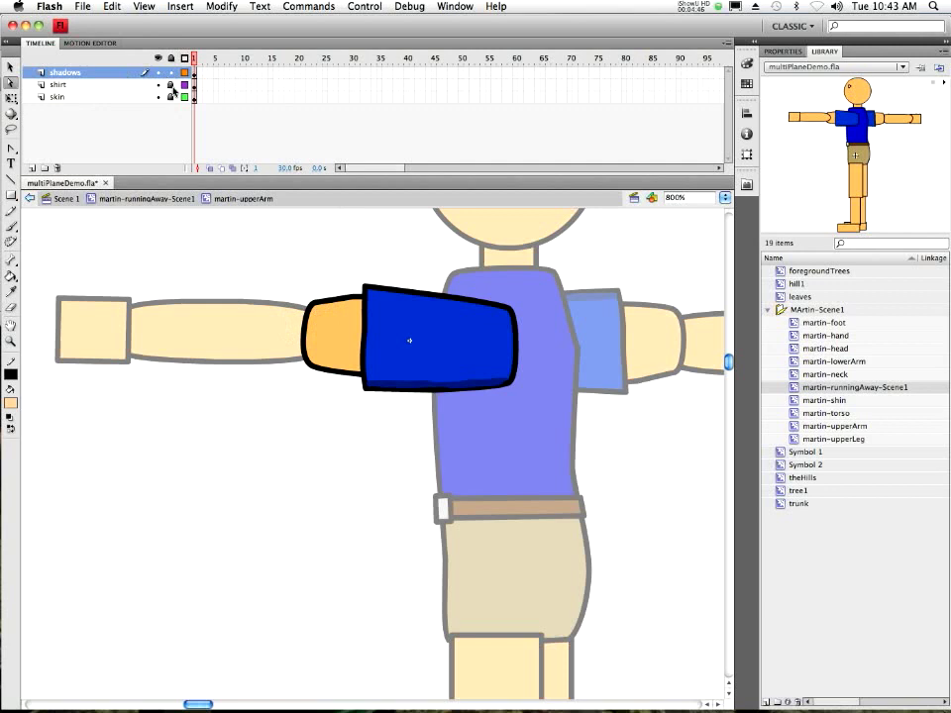
# Toggle the visibility of the shirt, shadows and skin layers to identify which one holds the upper arm's bare skin
pyautogui.click(159, 86)
pyautogui.click(159, 85)
pyautogui.click(158, 73)
pyautogui.click(157, 74)
pyautogui.click(157, 73)
pyautogui.click(157, 73)
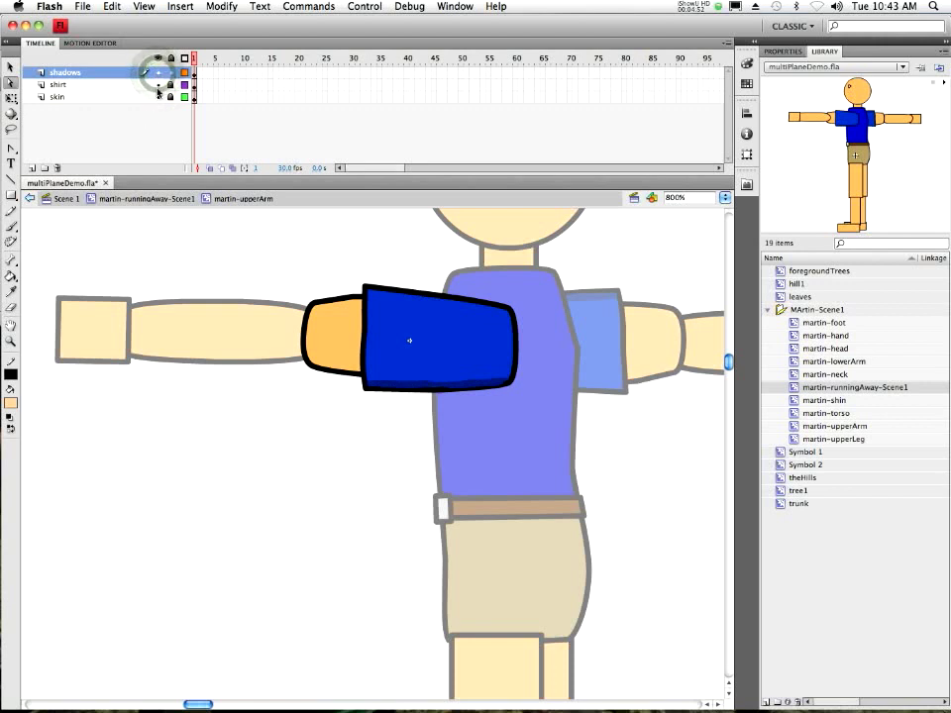
pyautogui.click(157, 97)
pyautogui.click(158, 97)
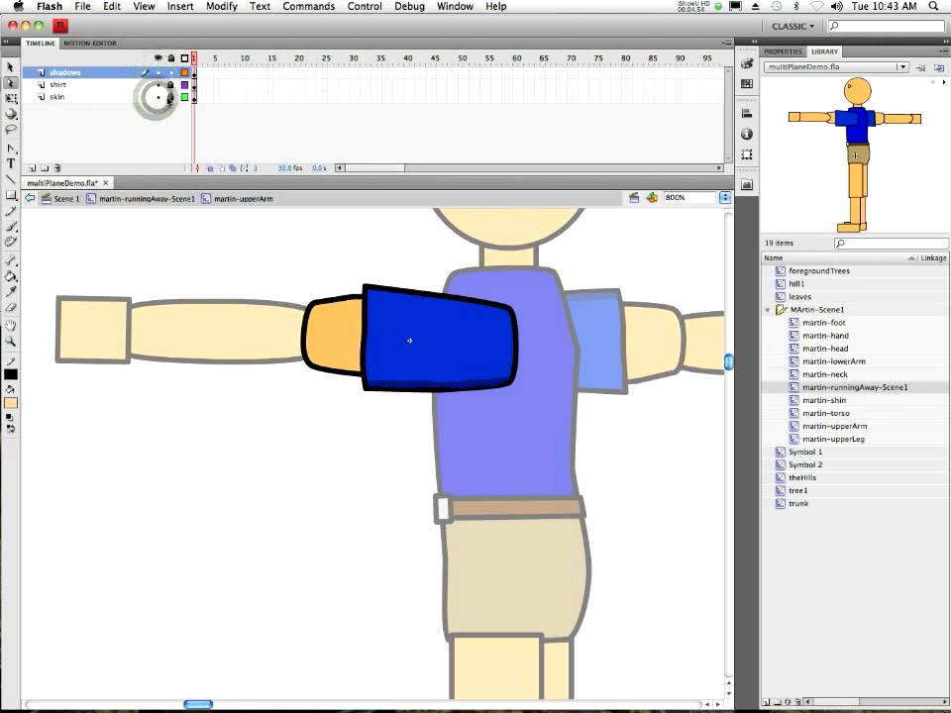
# Lock the shadows layer, leave the skin layer unlocked and active, and select the skin shape's outline at the elbow
pyautogui.click(171, 72)
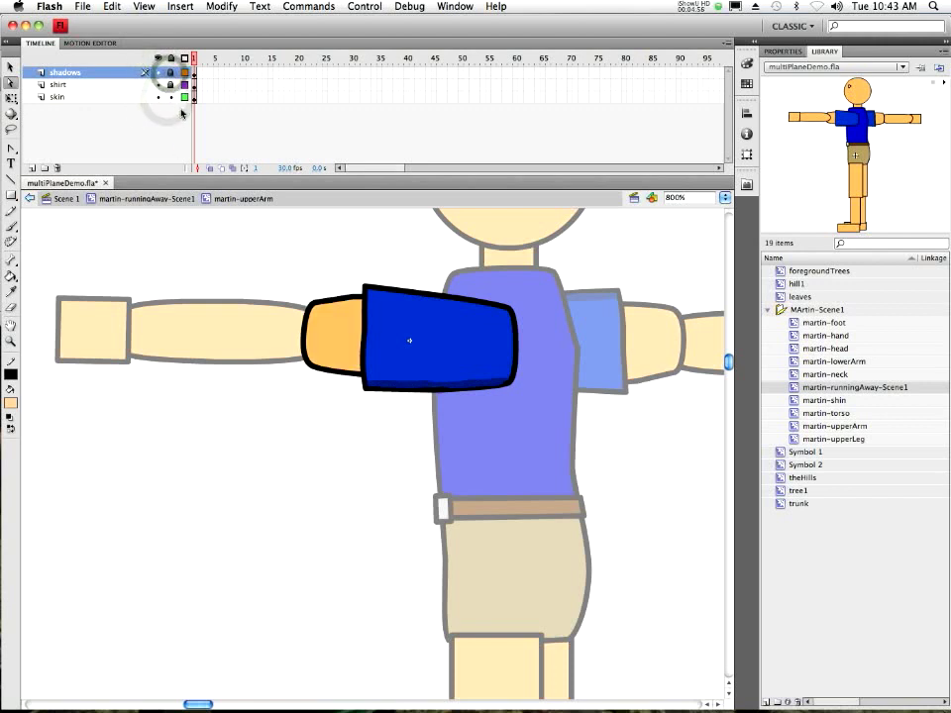
pyautogui.click(312, 310)
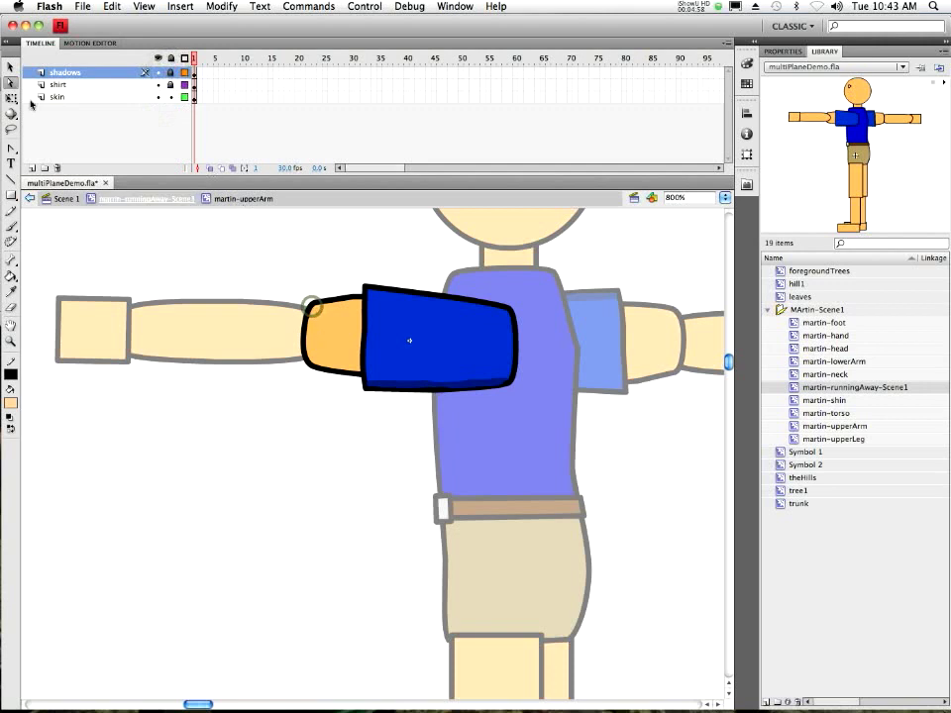
pyautogui.click(313, 308)
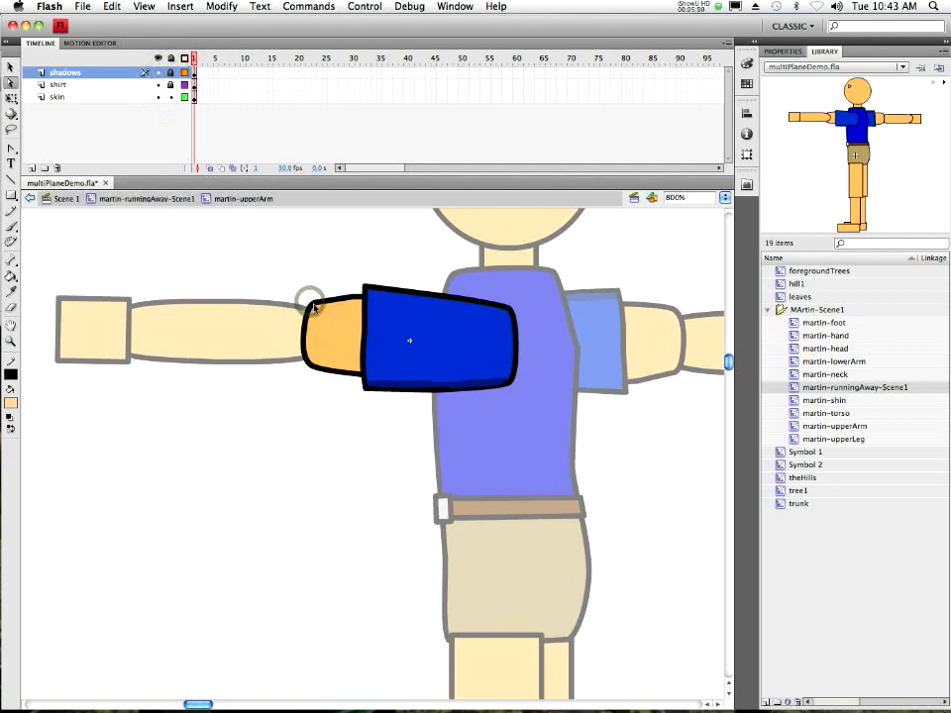
pyautogui.click(96, 99)
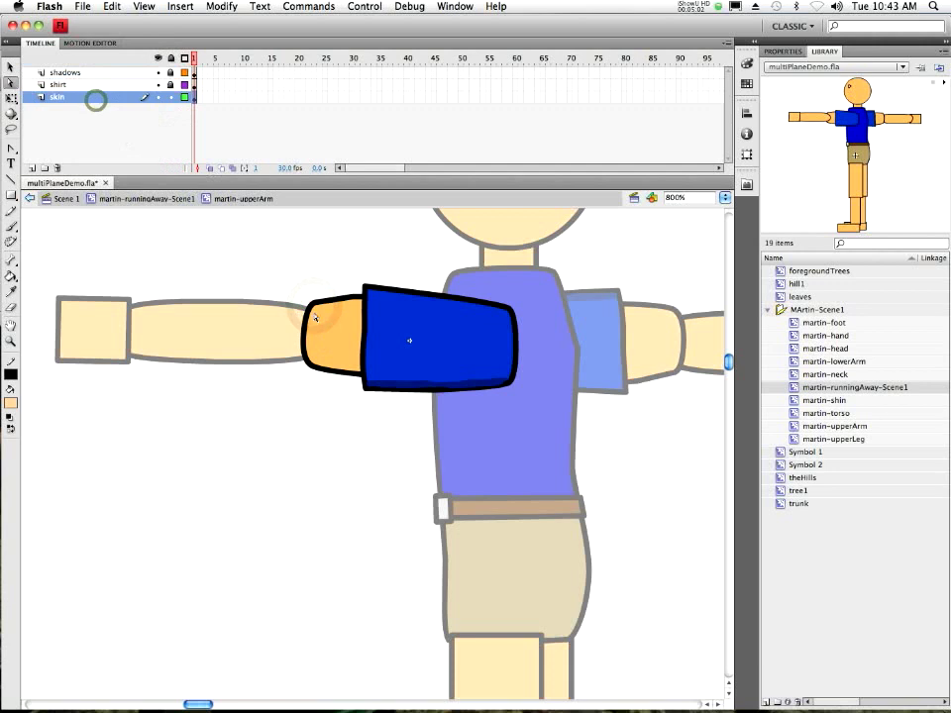
pyautogui.click(313, 307)
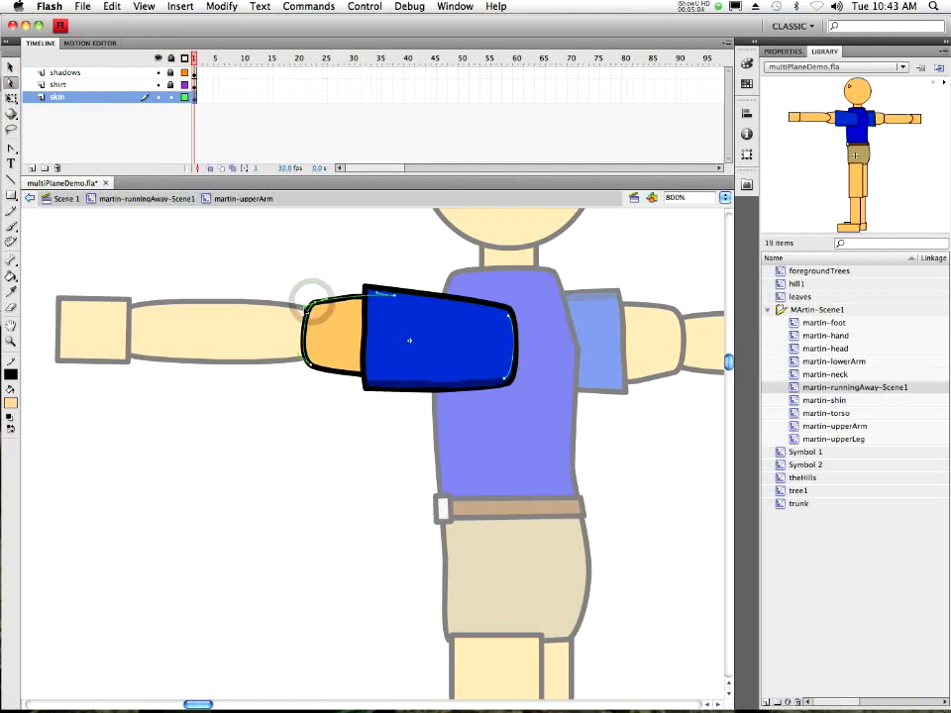
# Reshape the upper arm's skin into a rounder, longer elbow end by adjusting its anchor points, and return to martin-runningAway-Scene1
pyautogui.moveTo(301, 306)
pyautogui.mouseDown()
pyautogui.moveTo(326, 299)
pyautogui.moveTo(313, 376)
pyautogui.moveTo(294, 347)
pyautogui.moveTo(315, 367)
pyautogui.moveTo(298, 348)
pyautogui.moveTo(312, 311)
pyautogui.moveTo(287, 323)
pyautogui.mouseUp()
pyautogui.click(316, 306)
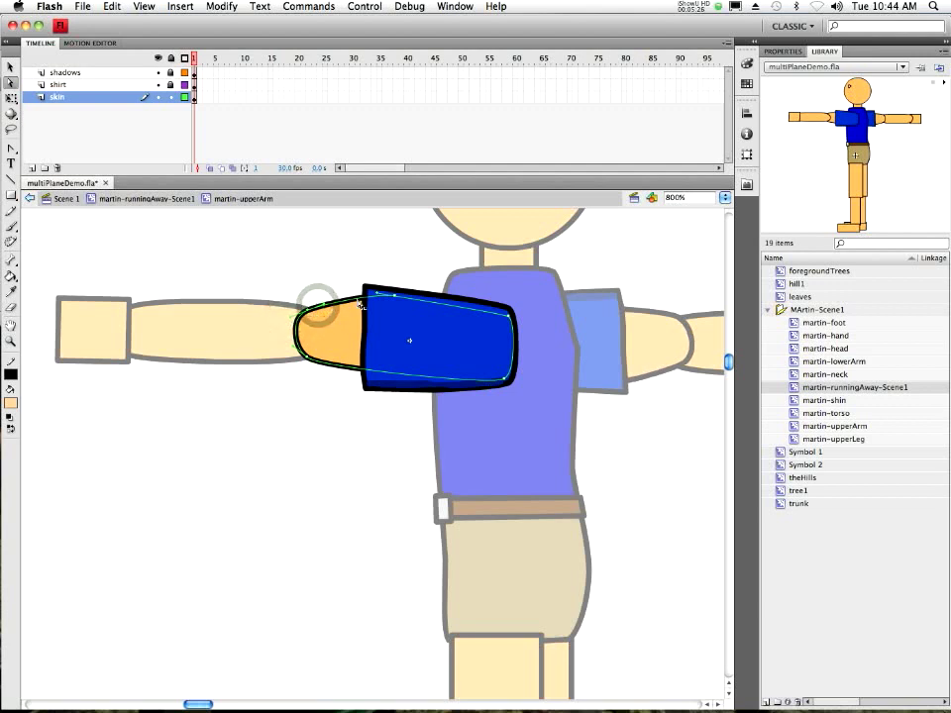
pyautogui.click(124, 199)
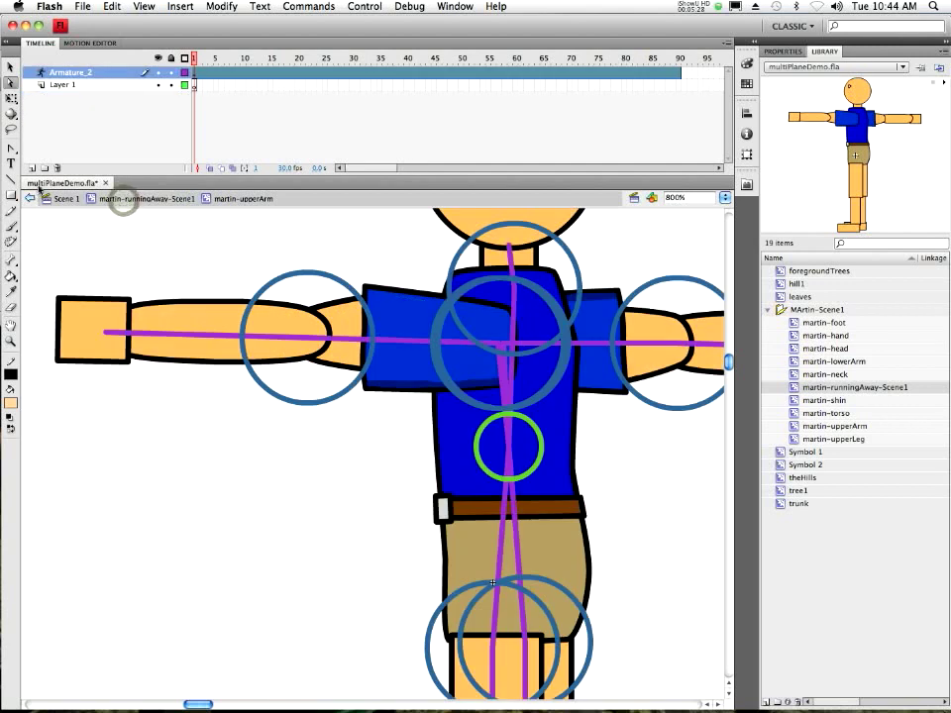
# Bend the front arm upward at the elbow to test the joint, and bring it back to a nearly horizontal pose
pyautogui.click(11, 66)
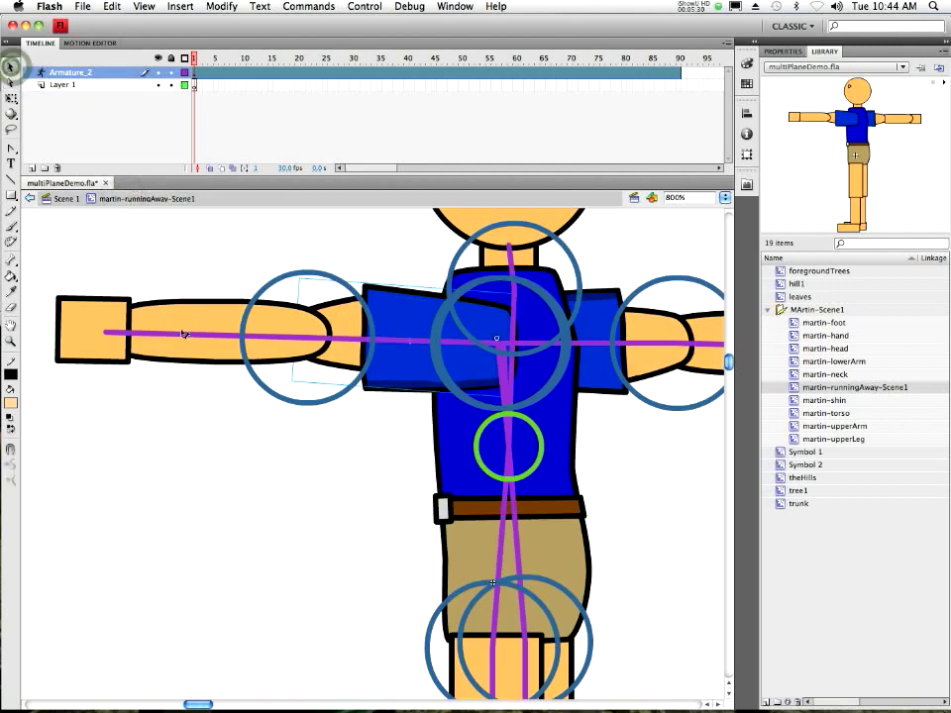
pyautogui.moveTo(163, 318); pyautogui.dragTo(213, 268)
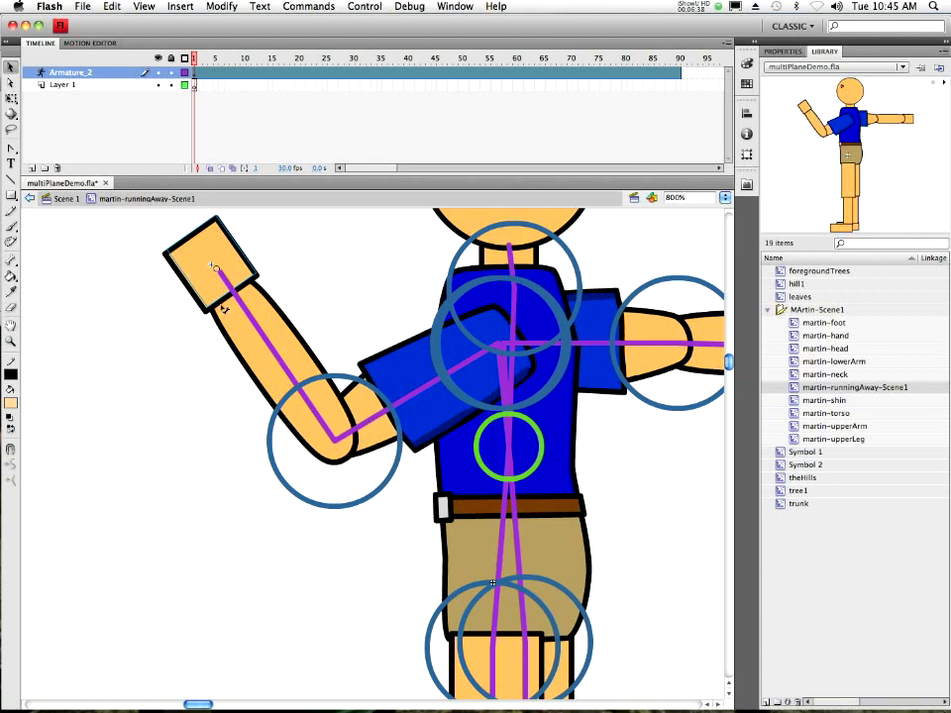
pyautogui.moveTo(211, 295); pyautogui.dragTo(71, 336)
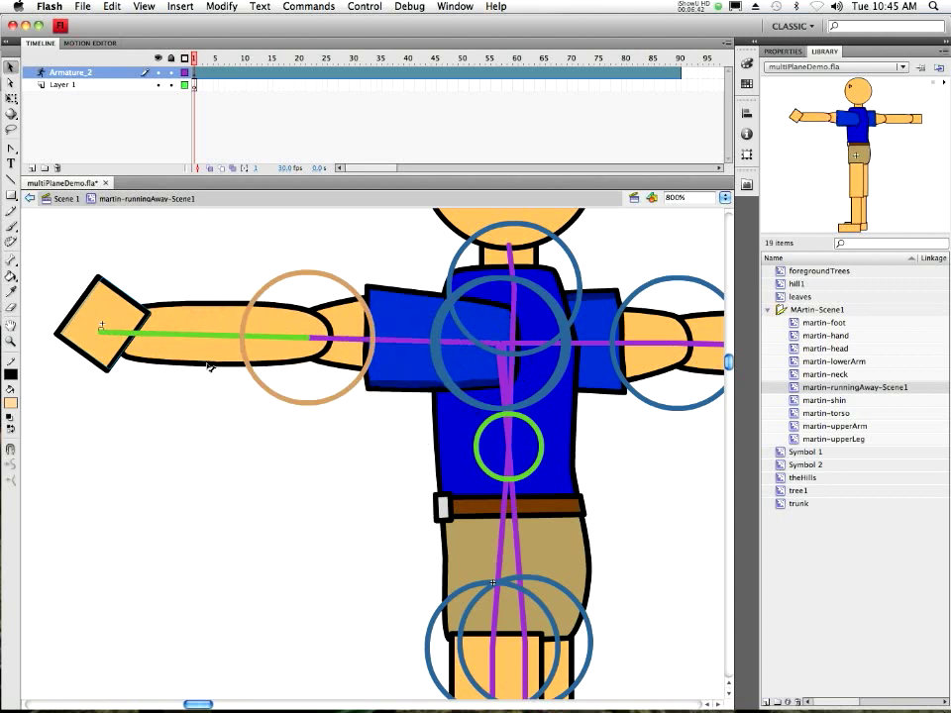
pyautogui.press('super+z')
pyautogui.moveTo(251, 333); pyautogui.dragTo(123, 366)
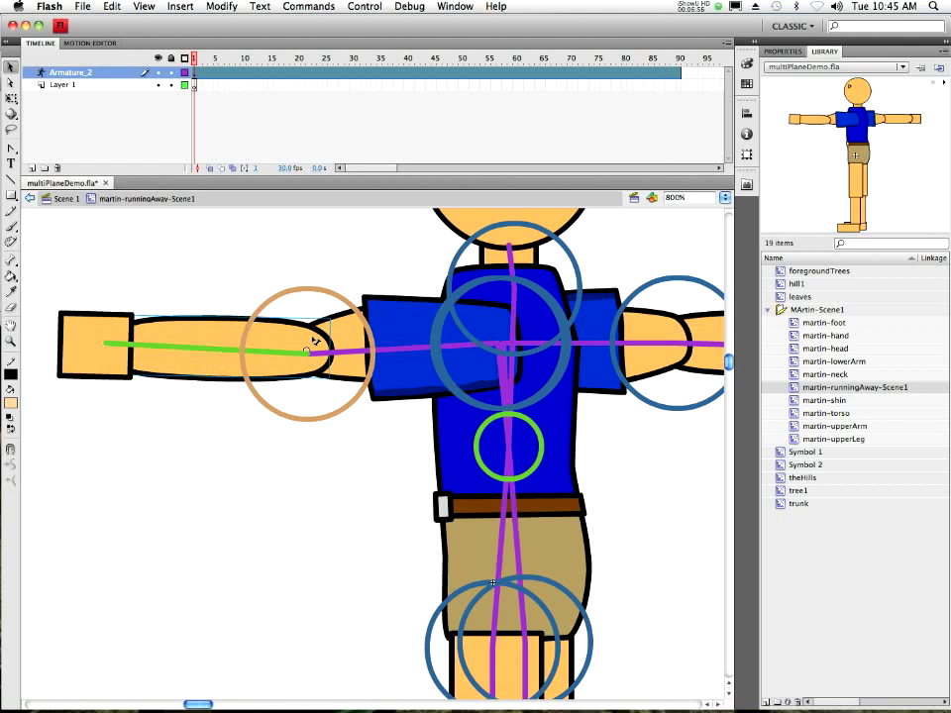
# Open the front arm's martin-lowerArm symbol in place and remove the black outline stroke from the arm shape
pyautogui.click(197, 330)
pyautogui.click(206, 332)
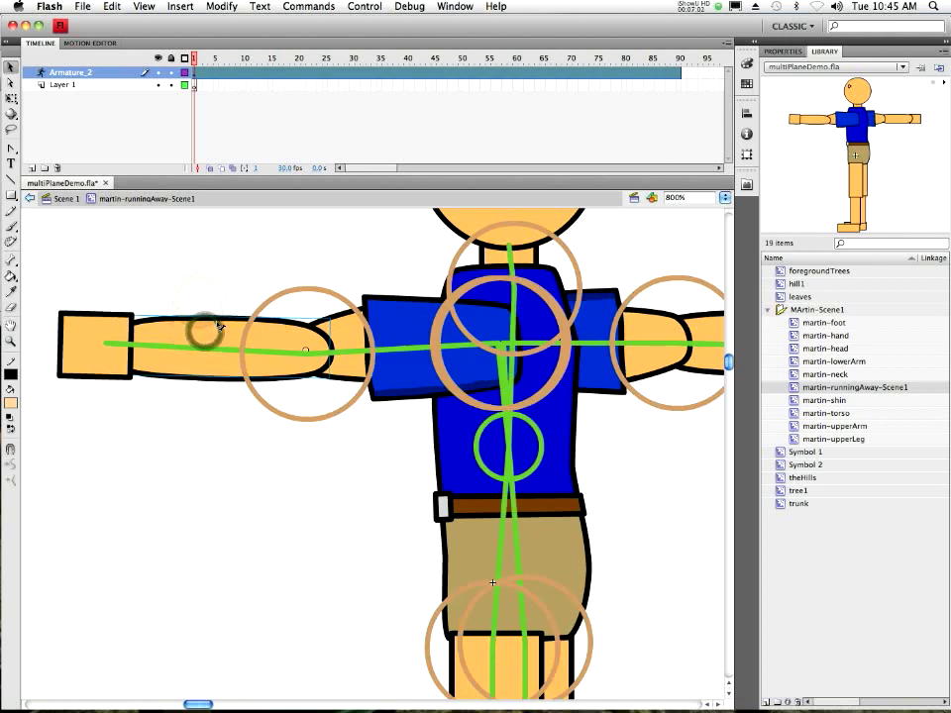
pyautogui.doubleClick(204, 330)
pyautogui.click(250, 324)
pyautogui.moveTo(87, 296); pyautogui.dragTo(366, 433)
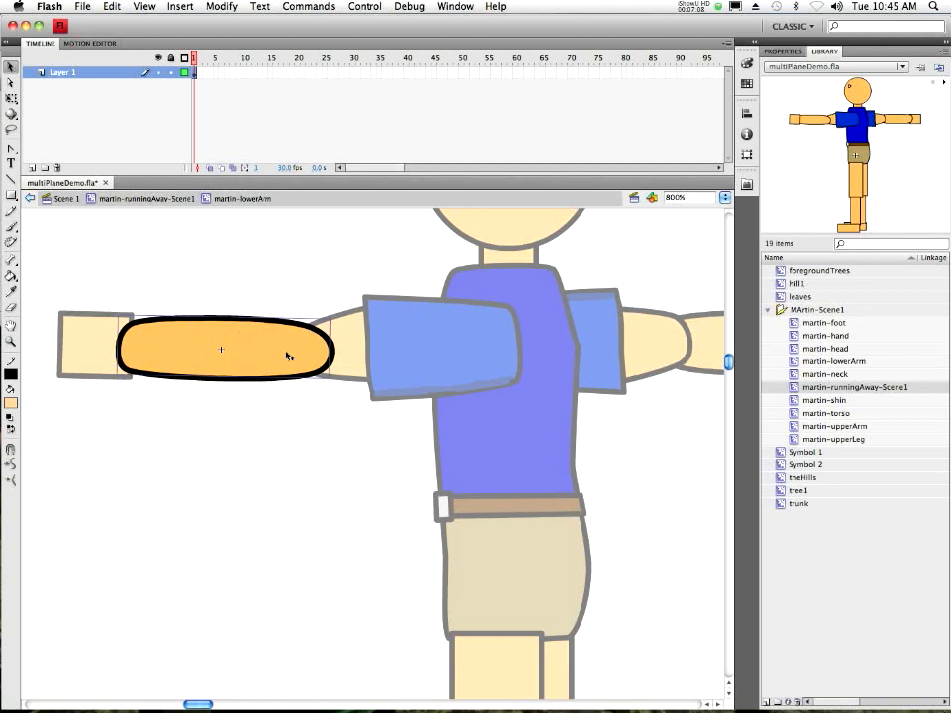
pyautogui.click(782, 50)
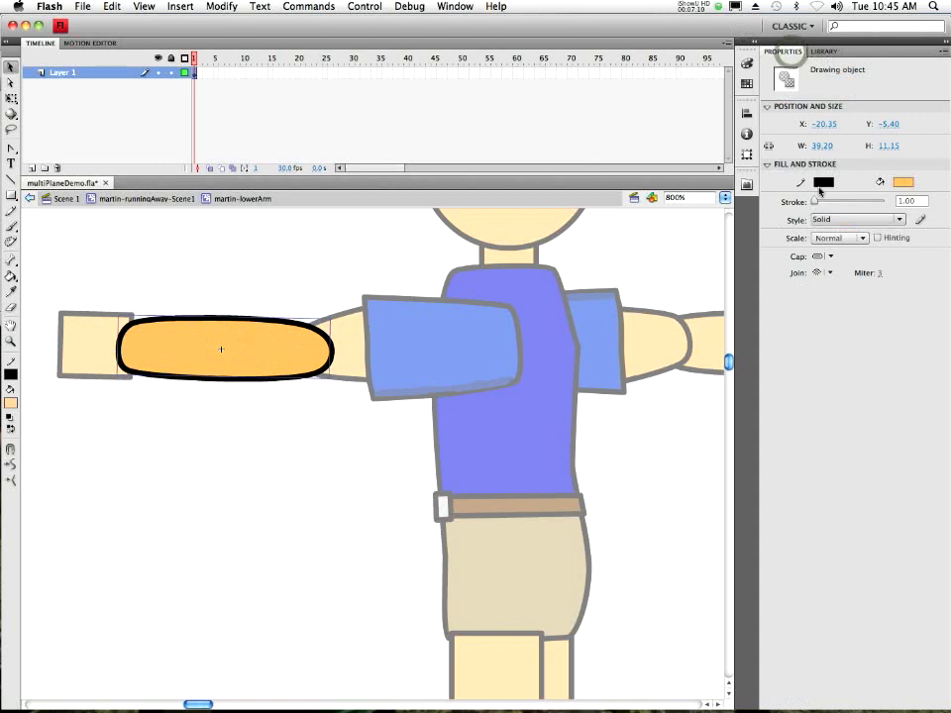
pyautogui.click(821, 184)
pyautogui.click(927, 197)
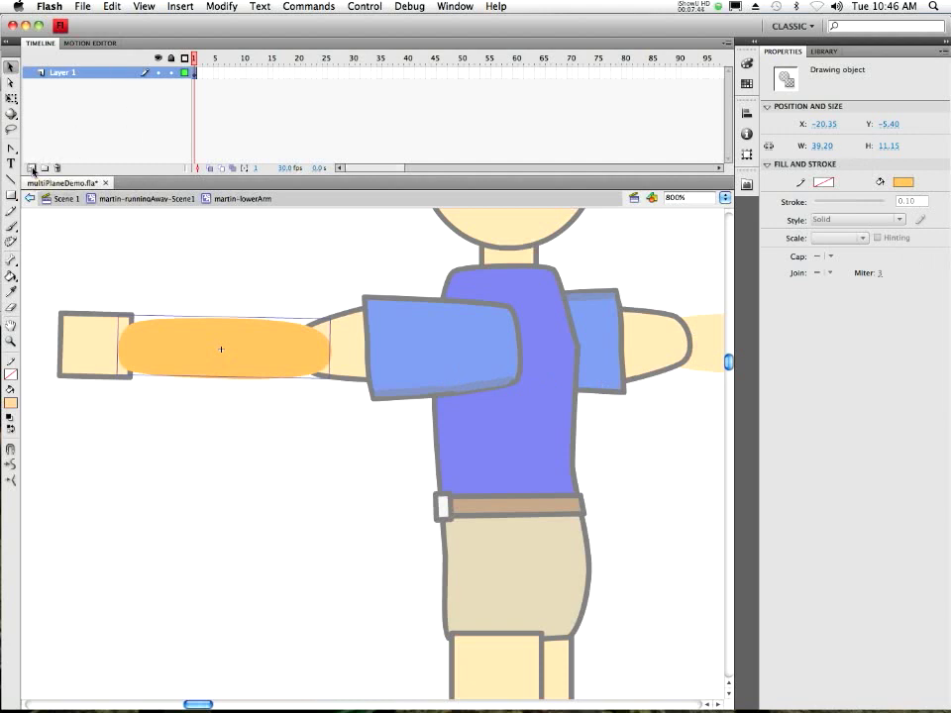
# Add a new layer above the lower arm shape, lock Layer 1, and activate the Brush tool
pyautogui.click(33, 171)
pyautogui.click(171, 85)
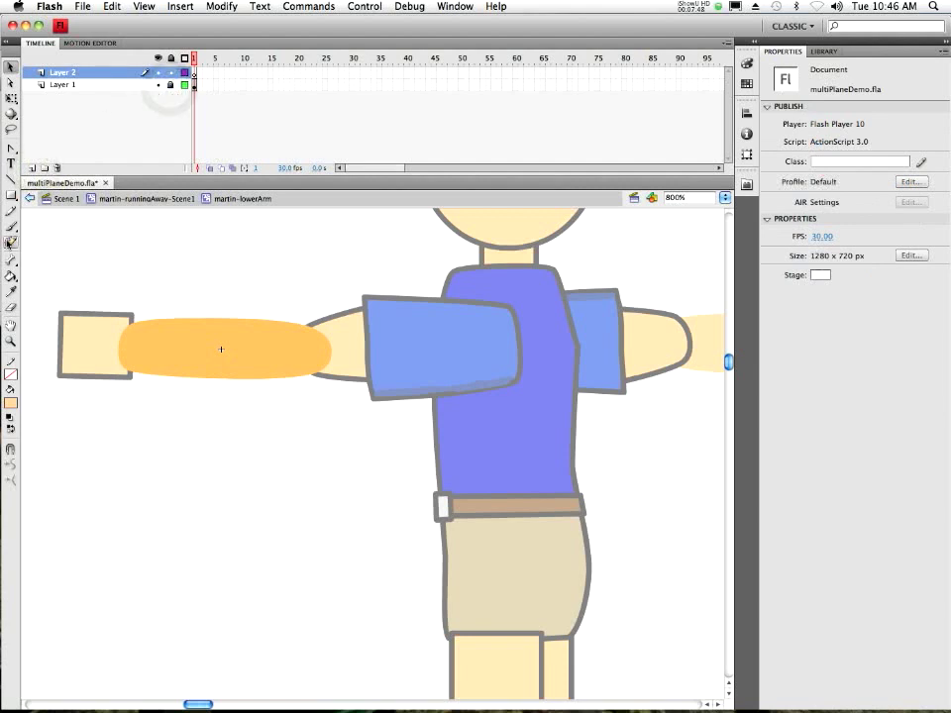
pyautogui.click(11, 226)
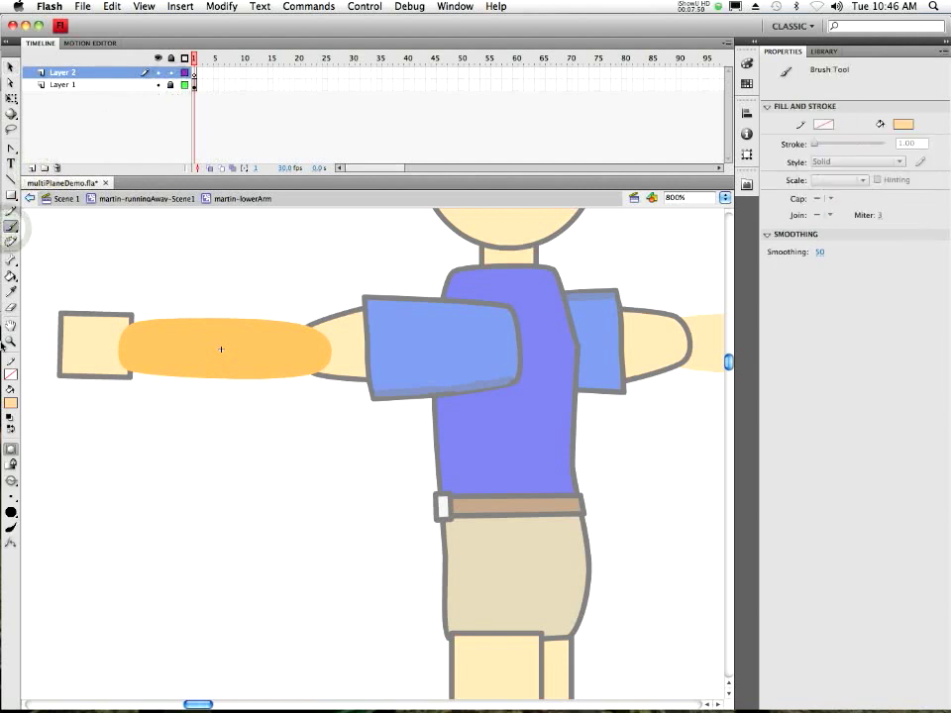
# Set the brush fill to a slightly darker shade of the lower arm's sampled skin colour and choose a medium brush size
pyautogui.click(10, 402)
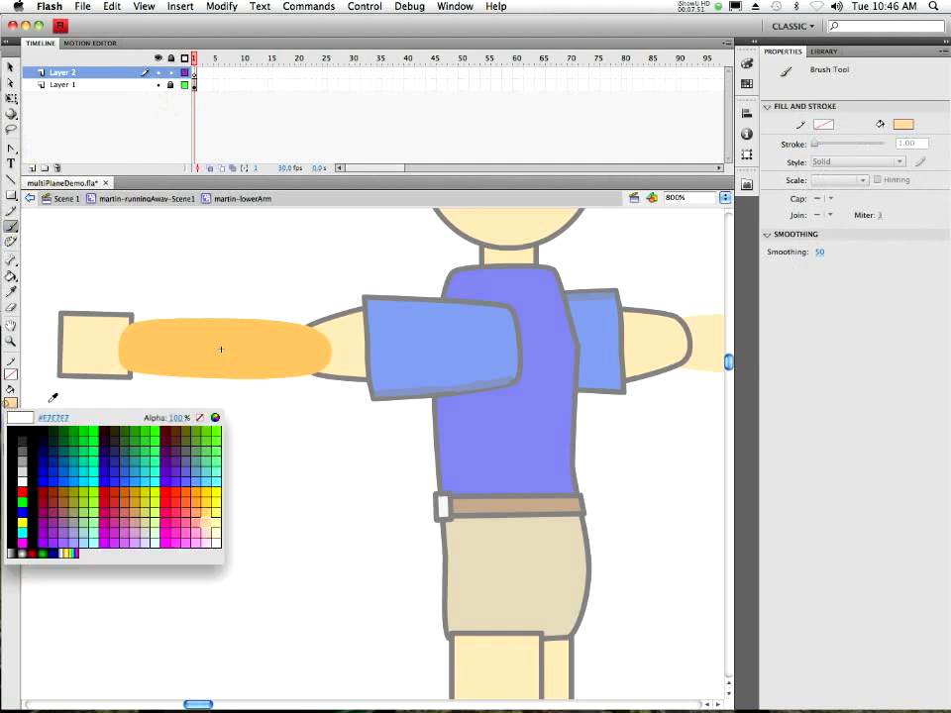
pyautogui.click(198, 329)
pyautogui.click(11, 402)
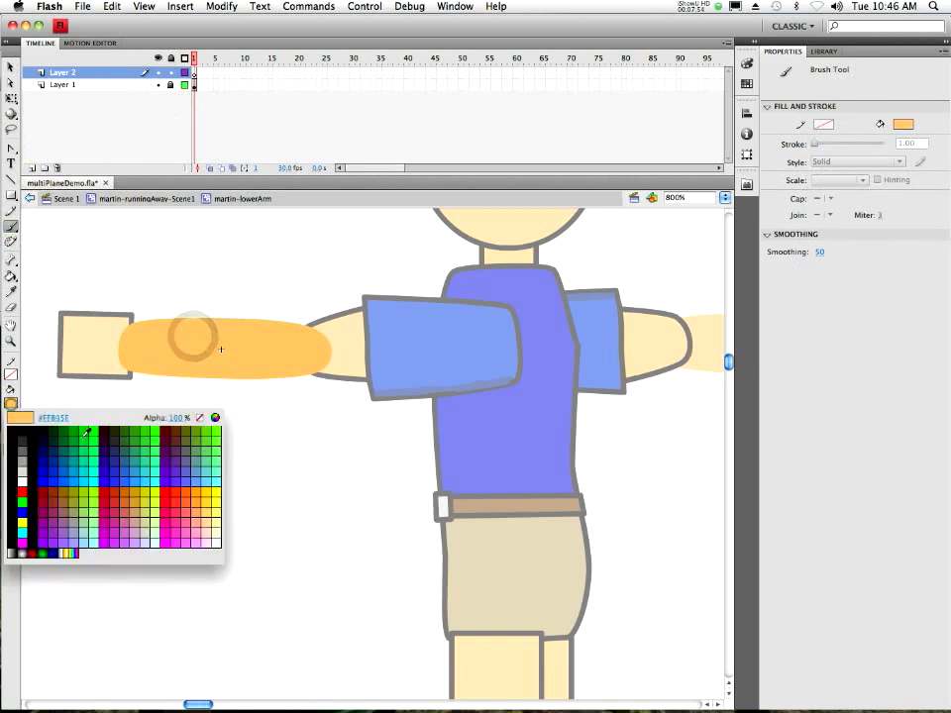
pyautogui.click(214, 418)
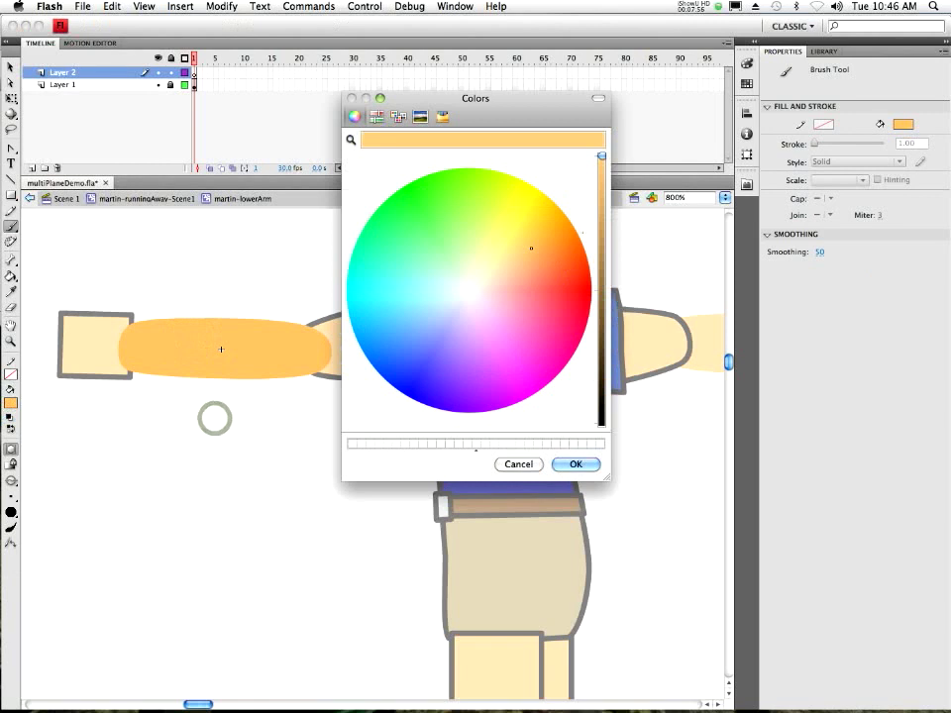
pyautogui.moveTo(601, 160); pyautogui.dragTo(601, 201)
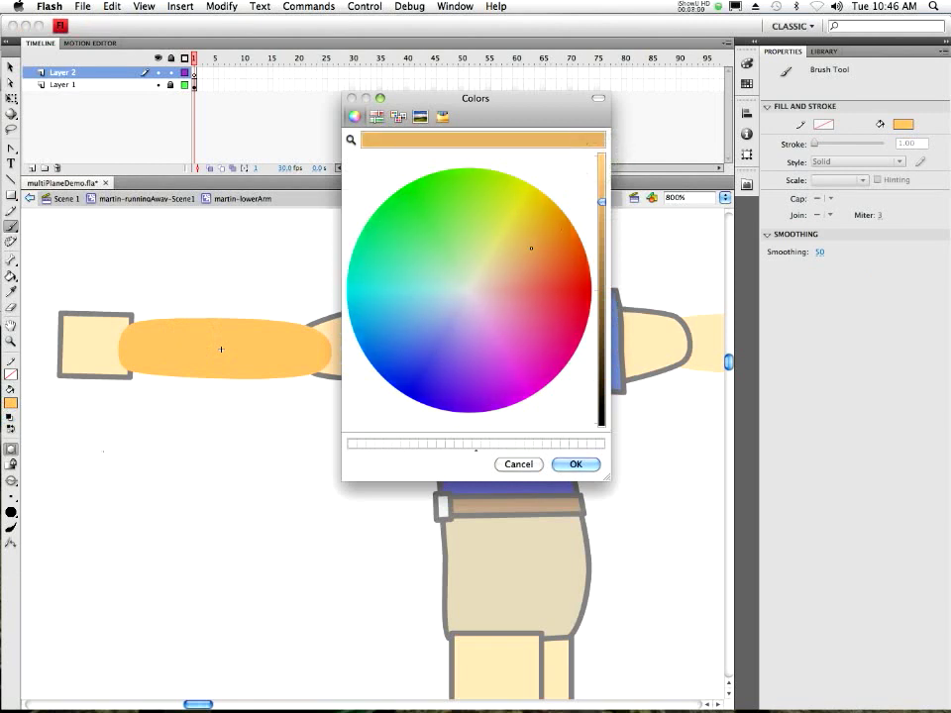
pyautogui.click(584, 466)
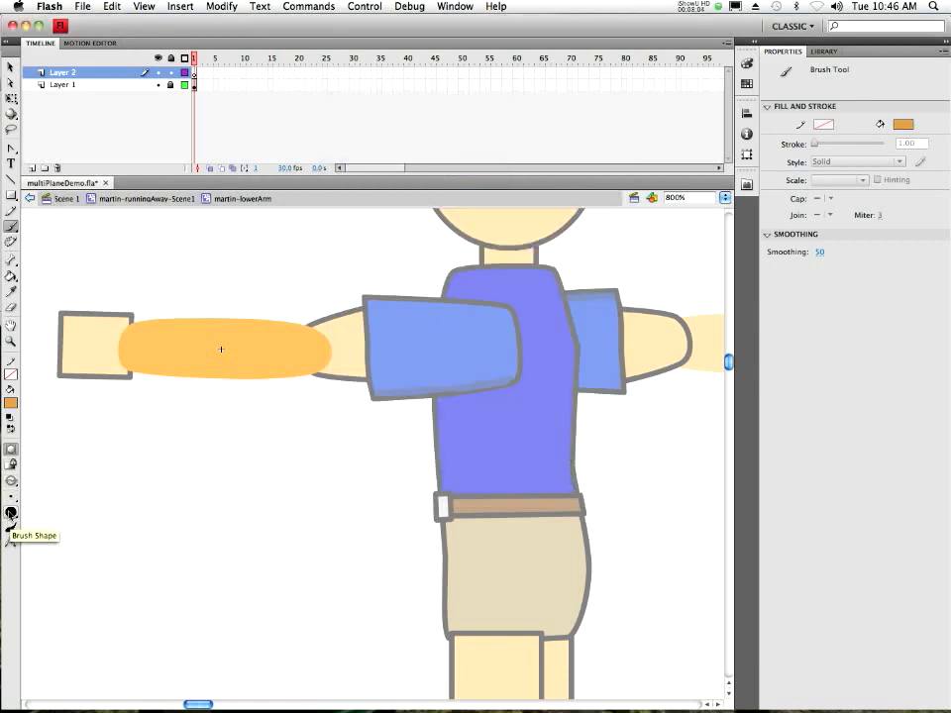
pyautogui.click(14, 497)
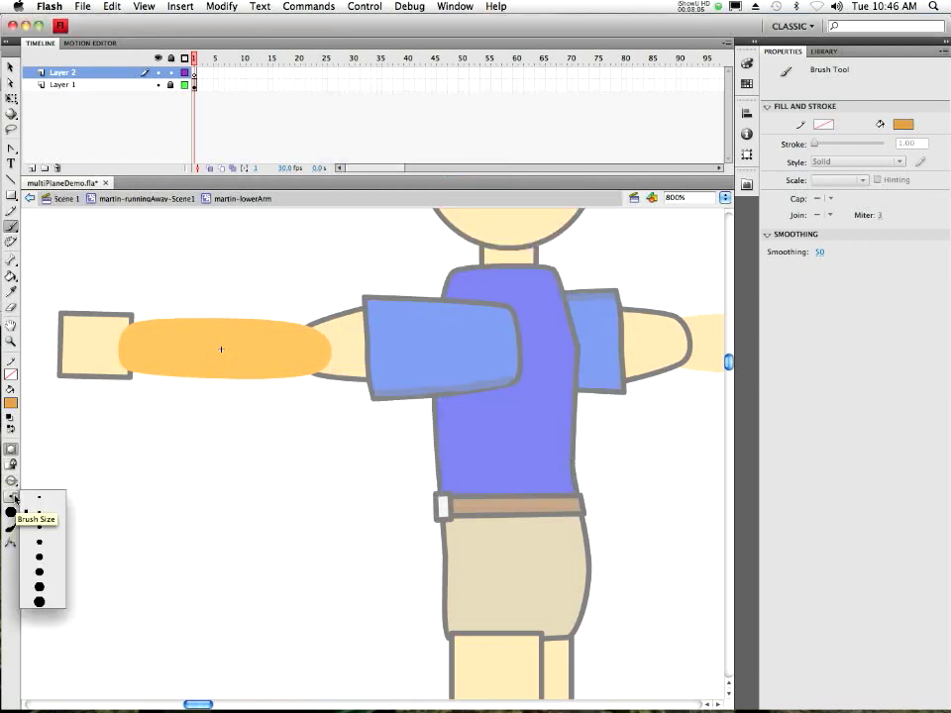
pyautogui.click(40, 543)
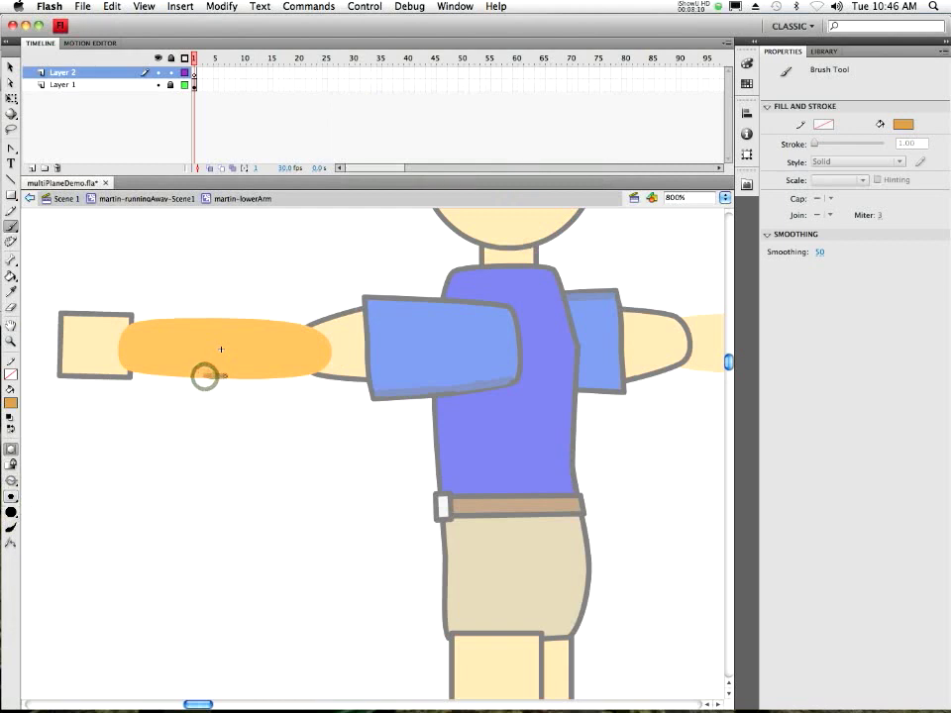
# Paint darker skin-tone shading strokes along the lower edge of the lower arm, extending to both rounded ends
pyautogui.moveTo(205, 375); pyautogui.dragTo(247, 376)
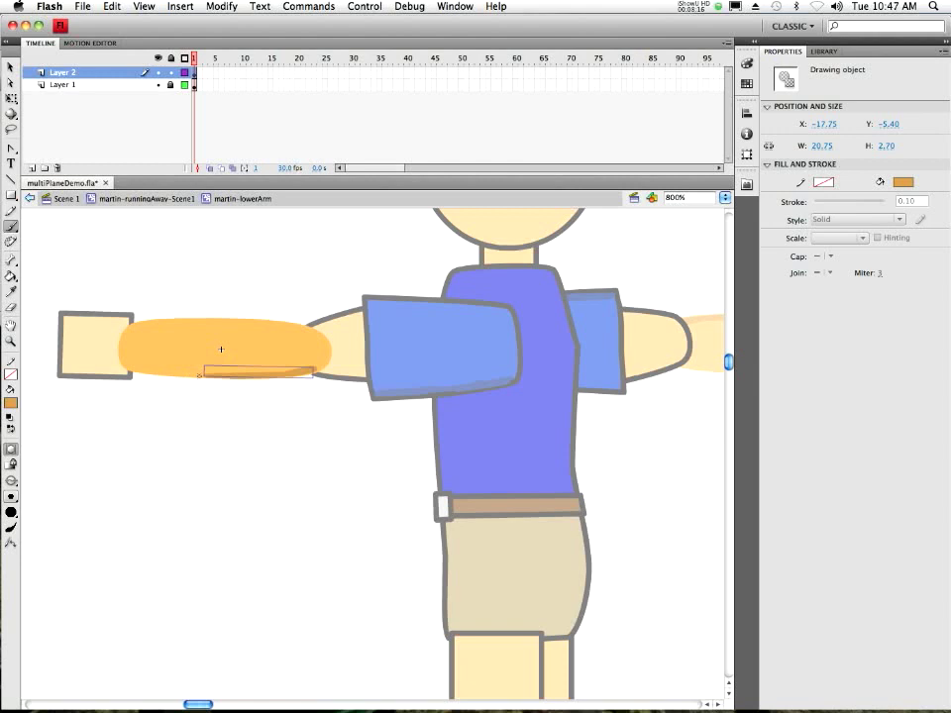
pyautogui.moveTo(203, 376); pyautogui.dragTo(160, 373)
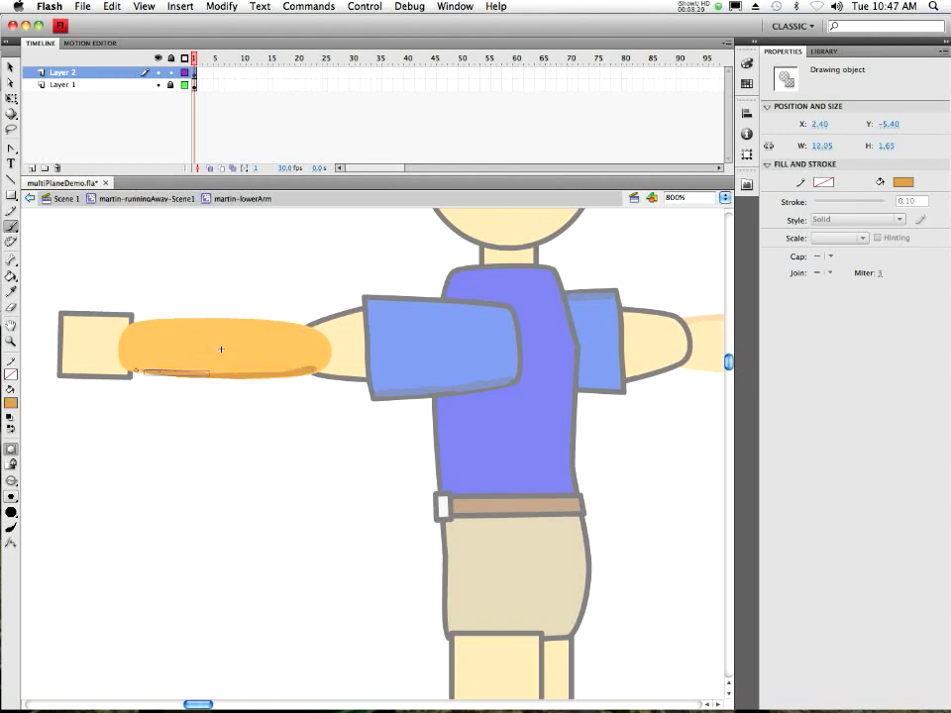
pyautogui.moveTo(136, 369); pyautogui.dragTo(128, 367)
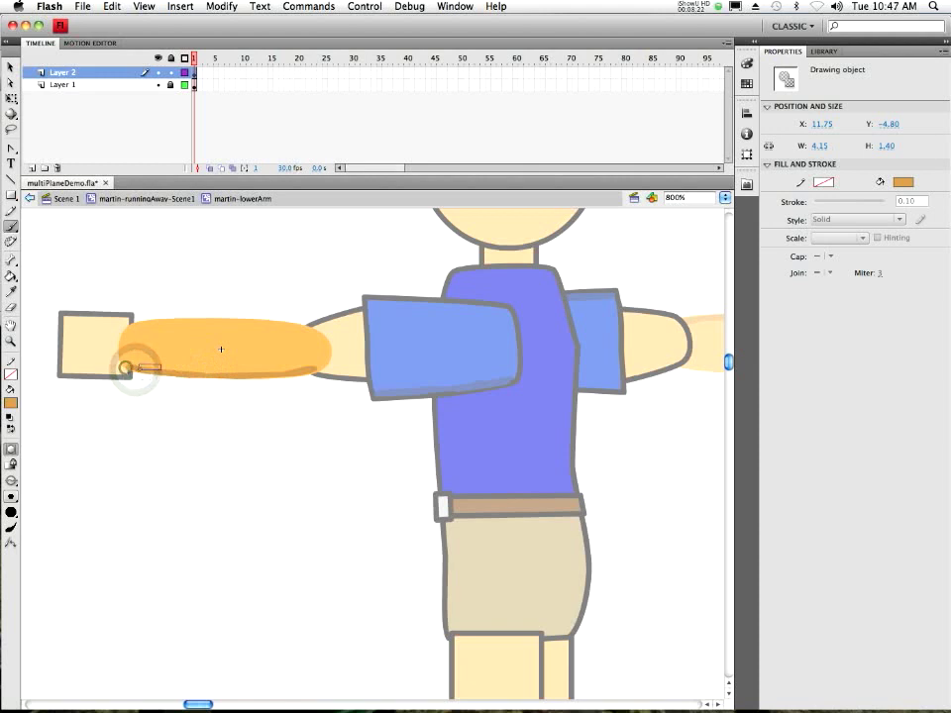
pyautogui.moveTo(320, 365); pyautogui.dragTo(318, 366)
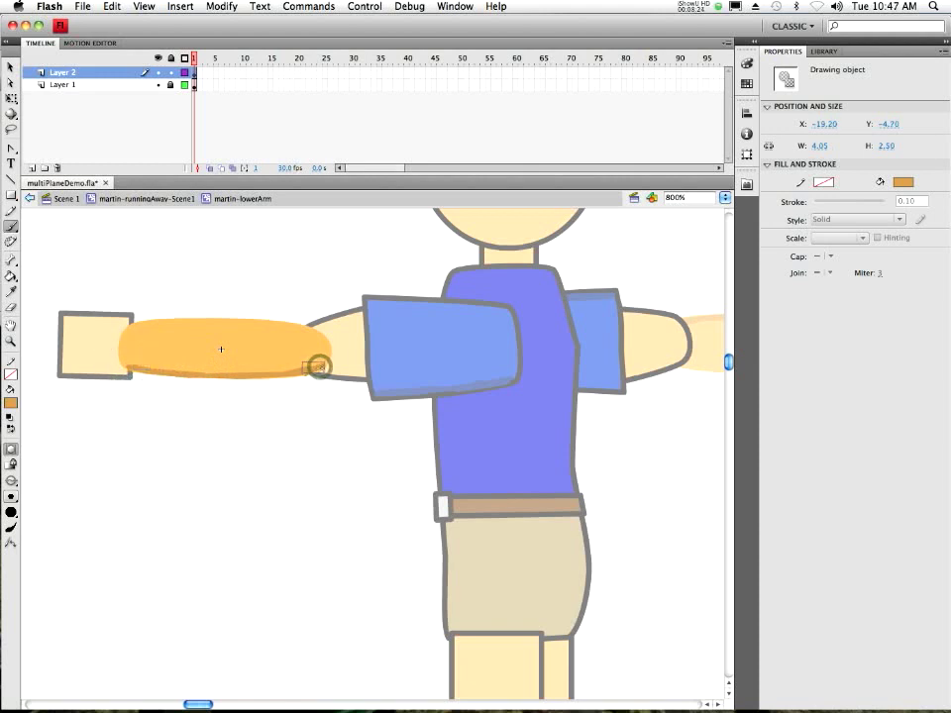
pyautogui.click(318, 365)
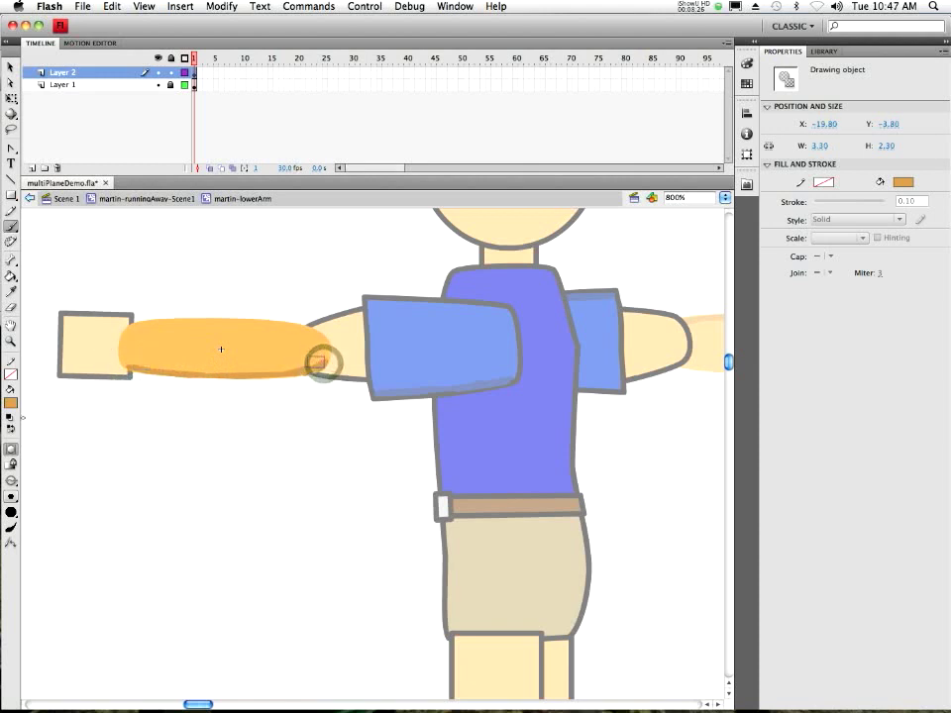
# Lighten the brush fill slightly and paint a second shading band just above the dark edge strokes on the lower arm
pyautogui.click(12, 403)
pyautogui.click(215, 417)
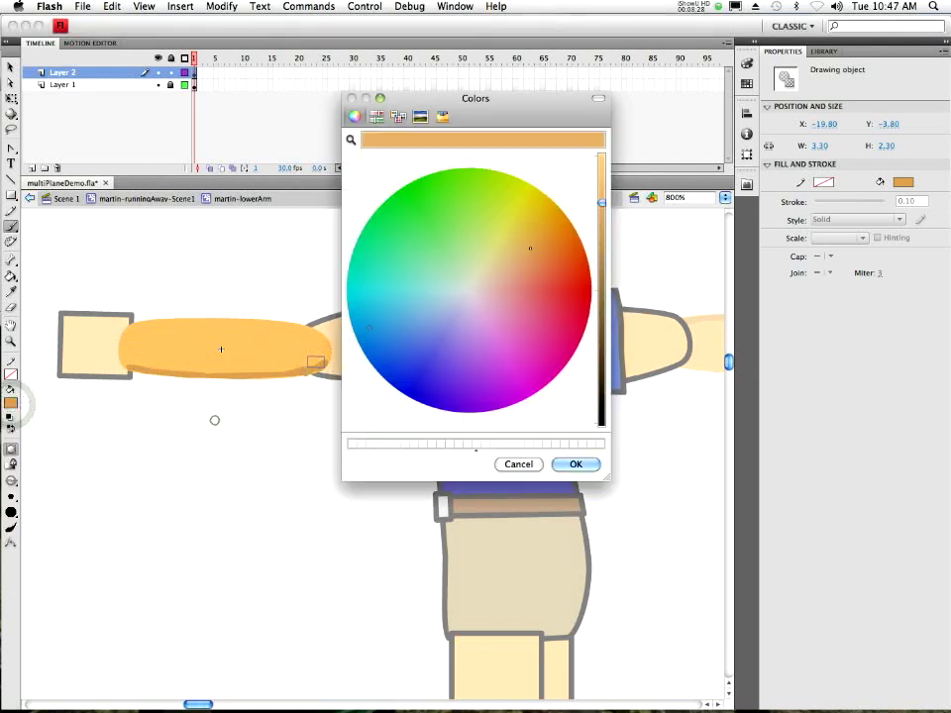
pyautogui.click(602, 199)
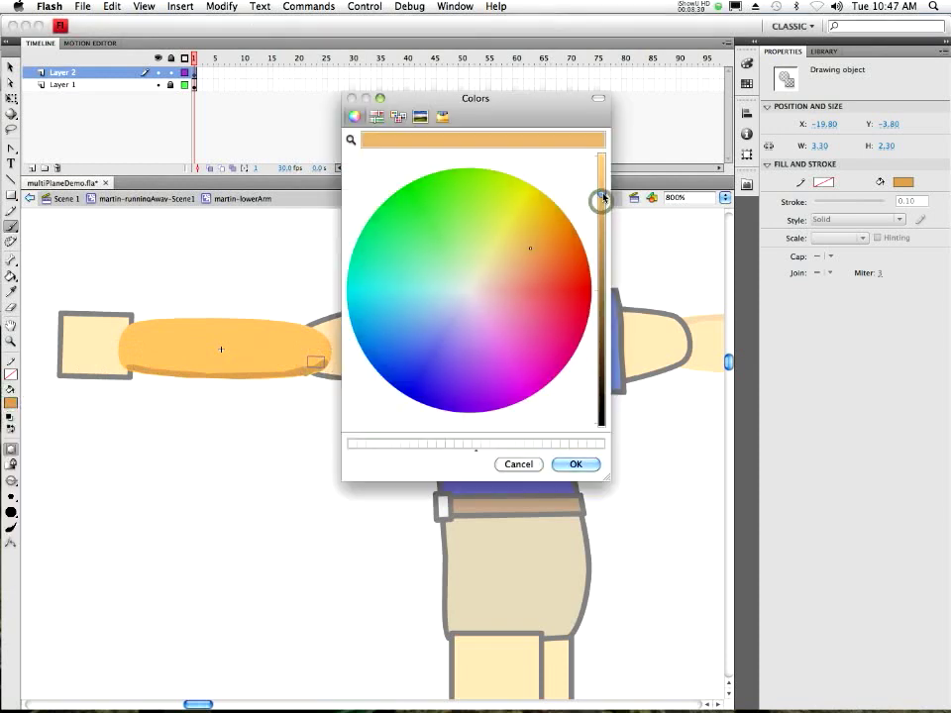
pyautogui.click(575, 463)
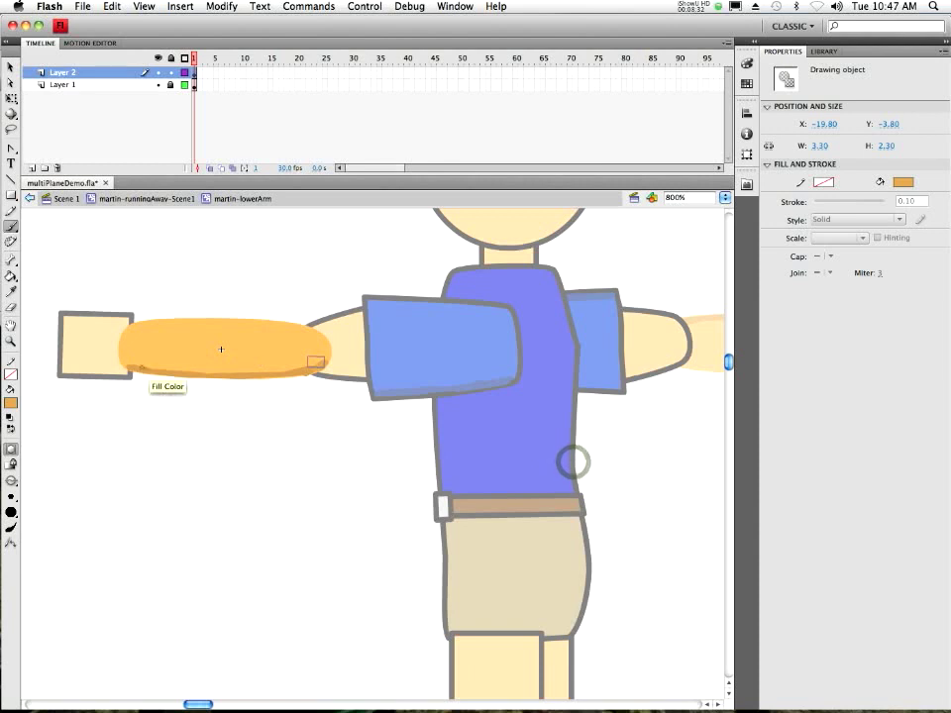
pyautogui.click(128, 365)
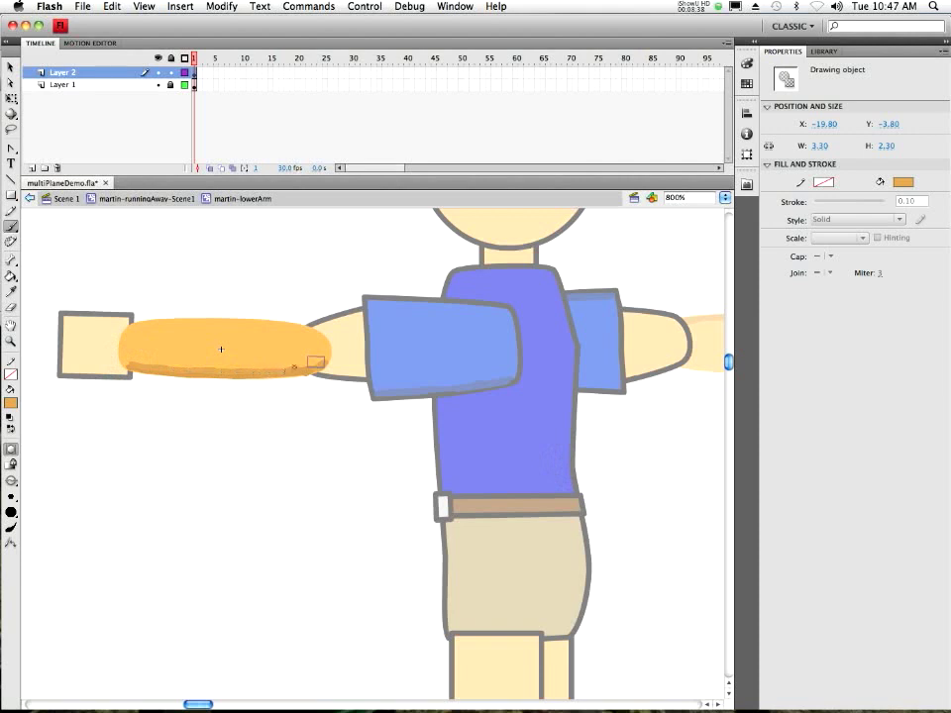
pyautogui.moveTo(315, 363); pyautogui.dragTo(318, 363)
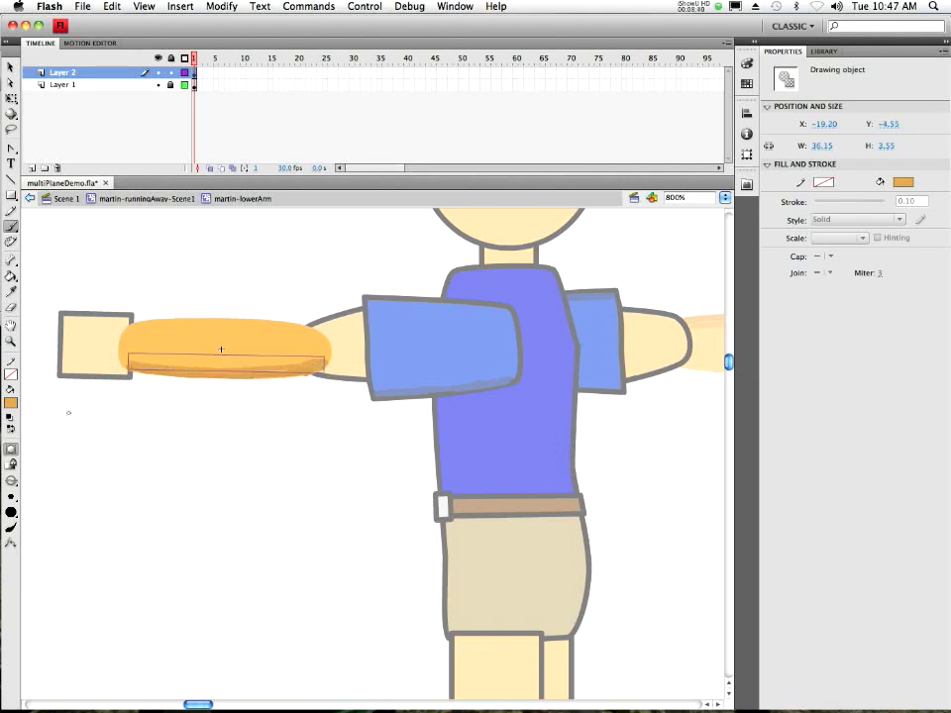
# Lighten the brush fill further and paint a third, softer shading band above the previous one across the lower arm
pyautogui.click(10, 403)
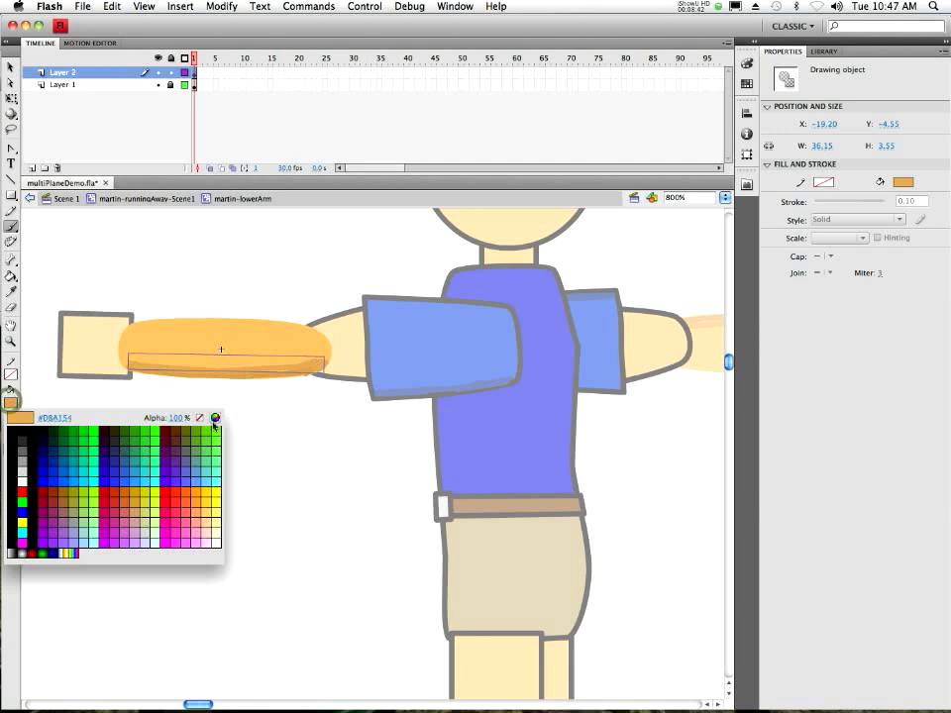
pyautogui.click(211, 417)
pyautogui.moveTo(602, 193); pyautogui.dragTo(604, 180)
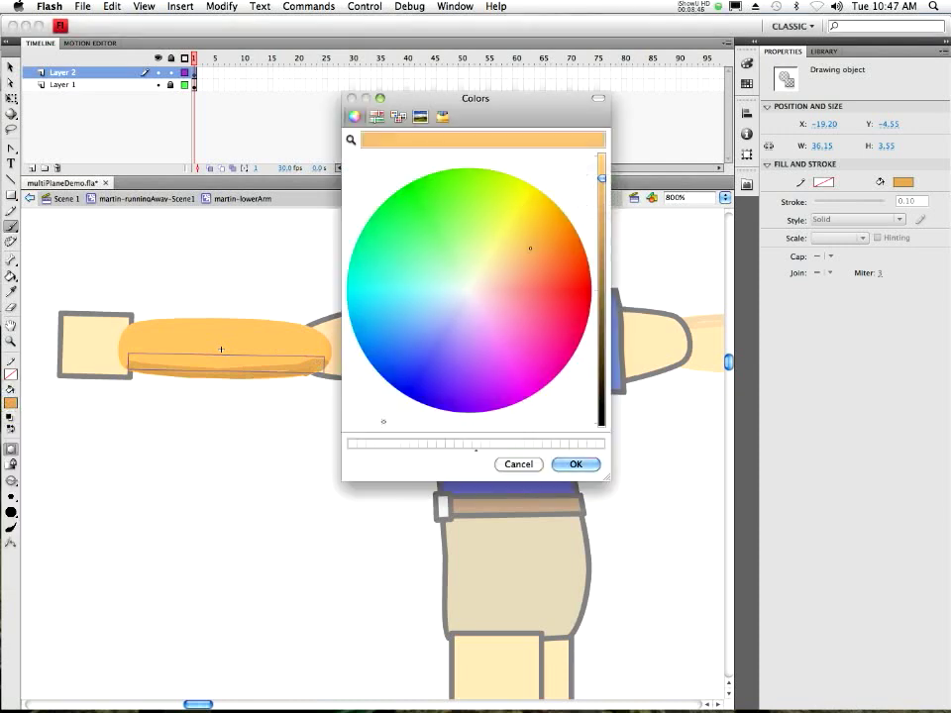
pyautogui.click(574, 464)
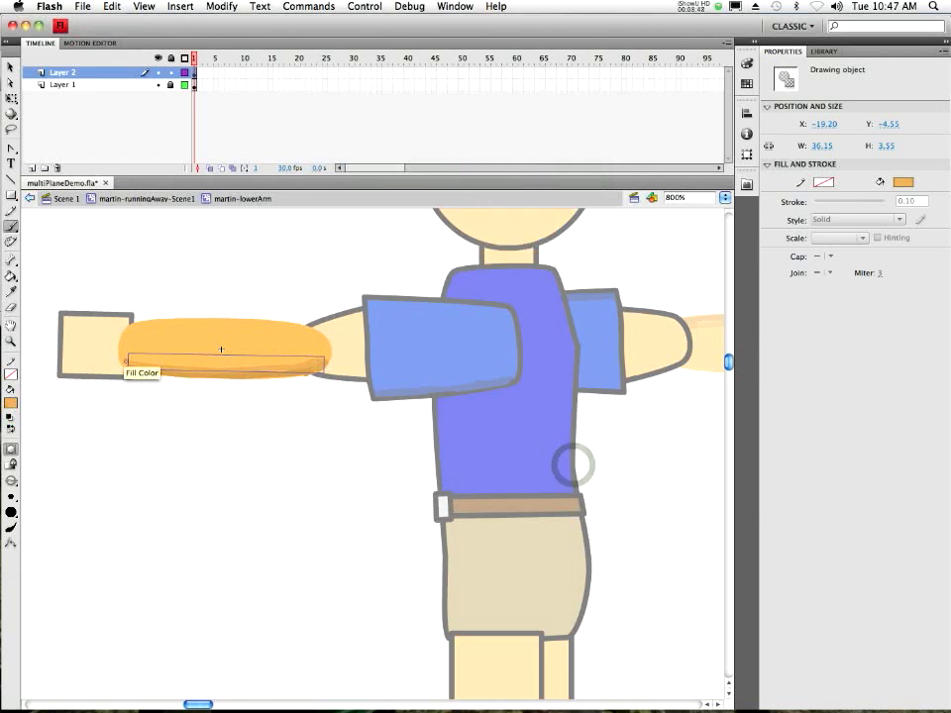
pyautogui.moveTo(128, 361); pyautogui.dragTo(195, 366)
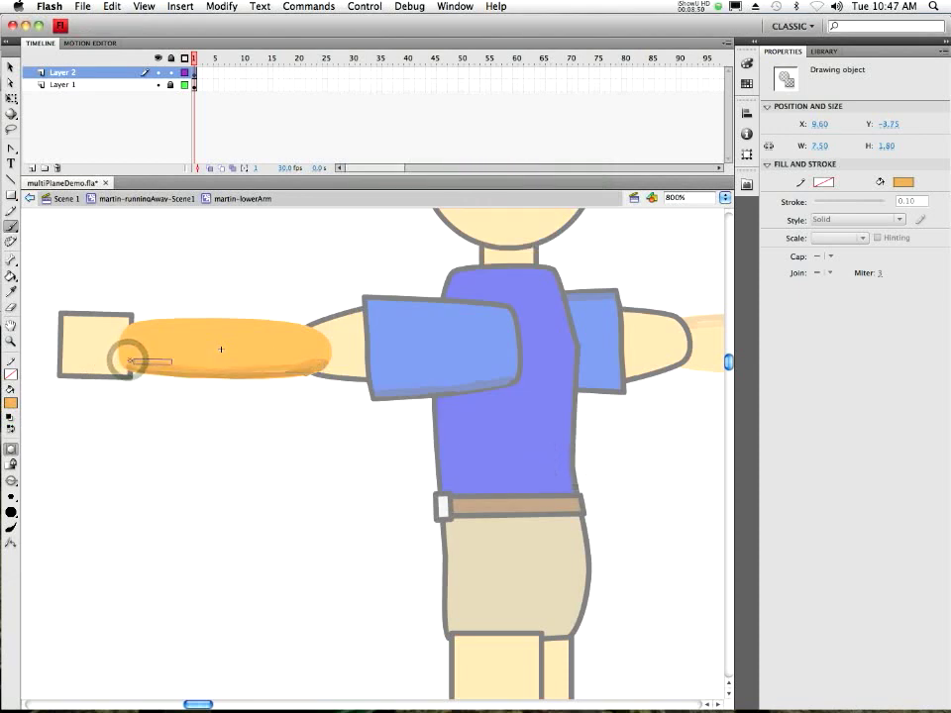
pyautogui.moveTo(134, 361); pyautogui.dragTo(317, 362)
# Change the fill to pale cream, recolouring the last selected stroke, and paint highlight strokes along the lower arm's upper edge
pyautogui.click(11, 404)
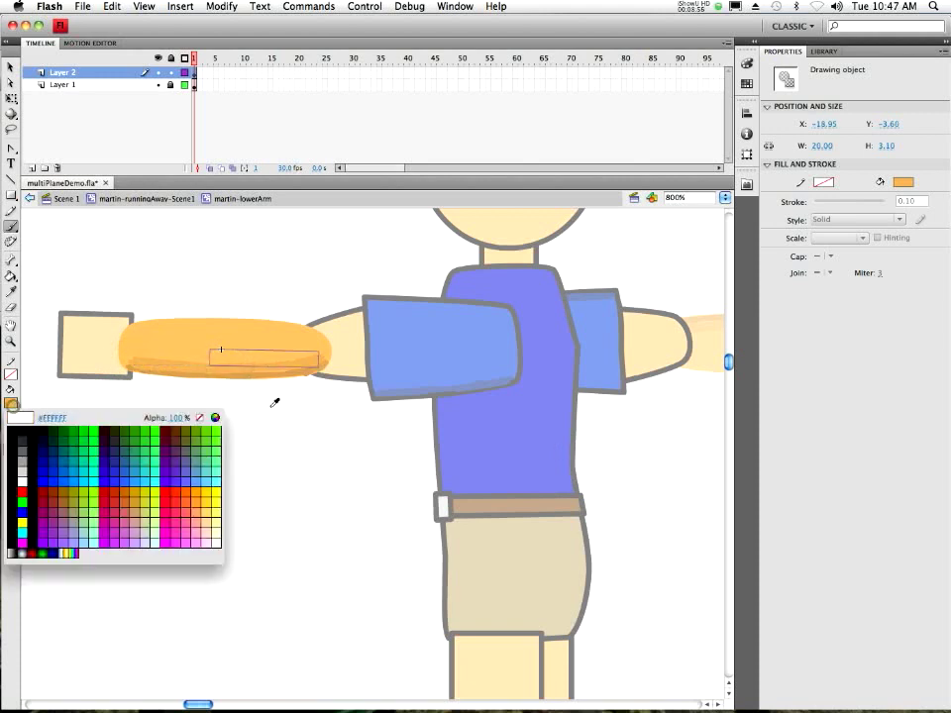
pyautogui.click(214, 417)
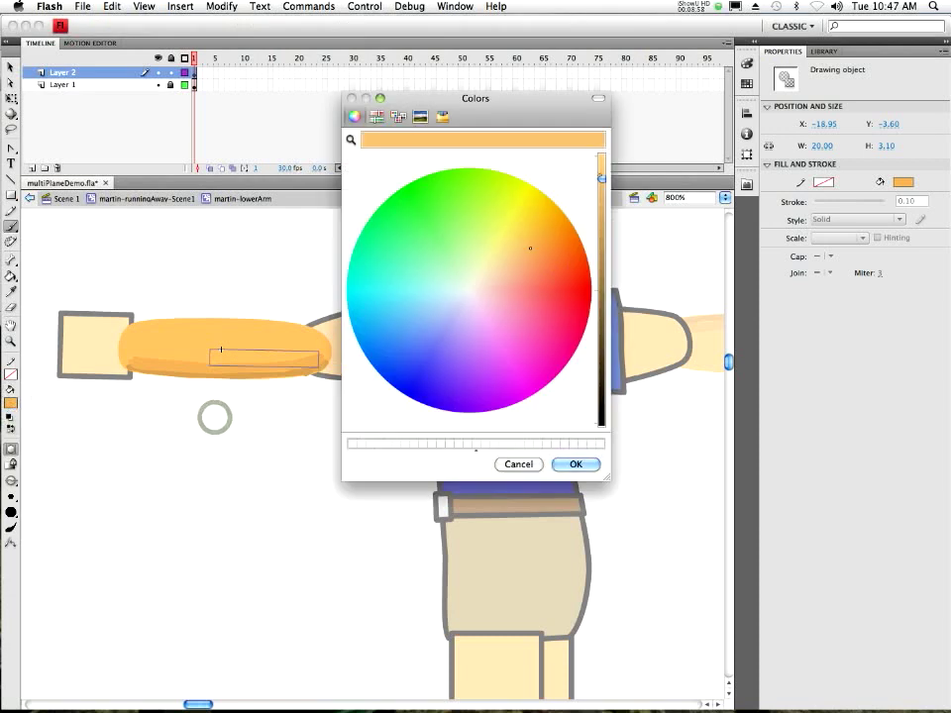
pyautogui.moveTo(601, 180); pyautogui.dragTo(601, 155)
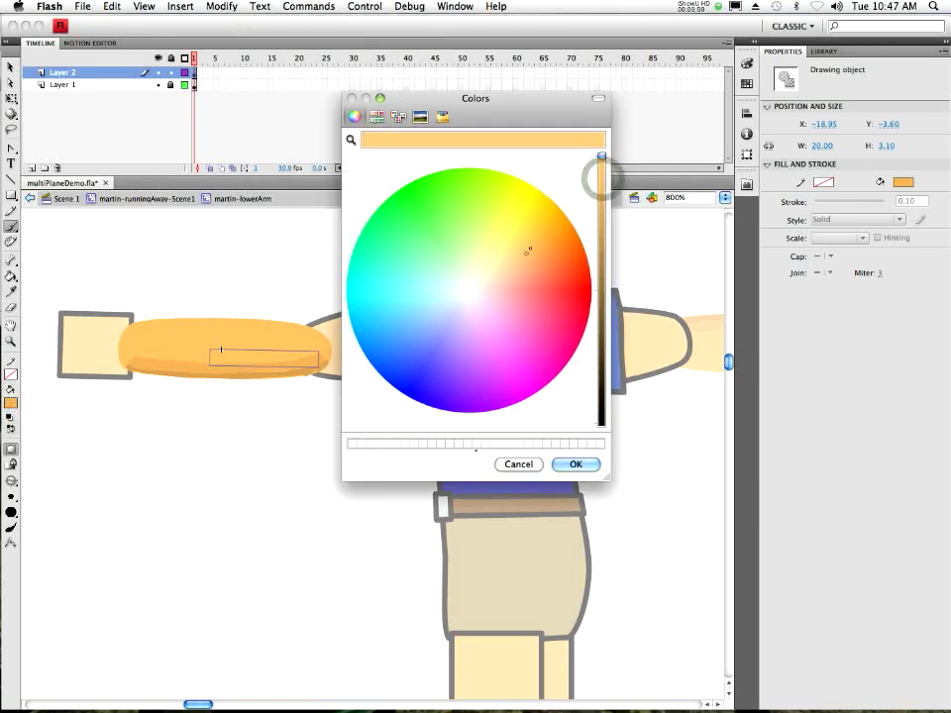
pyautogui.moveTo(525, 248); pyautogui.dragTo(486, 271)
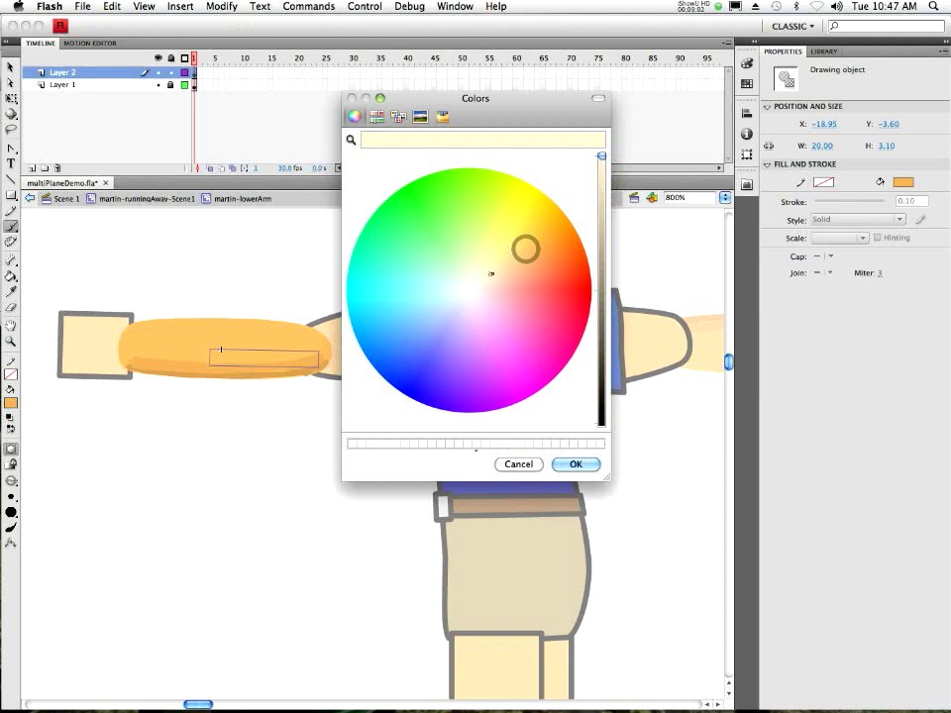
pyautogui.click(495, 269)
pyautogui.click(575, 464)
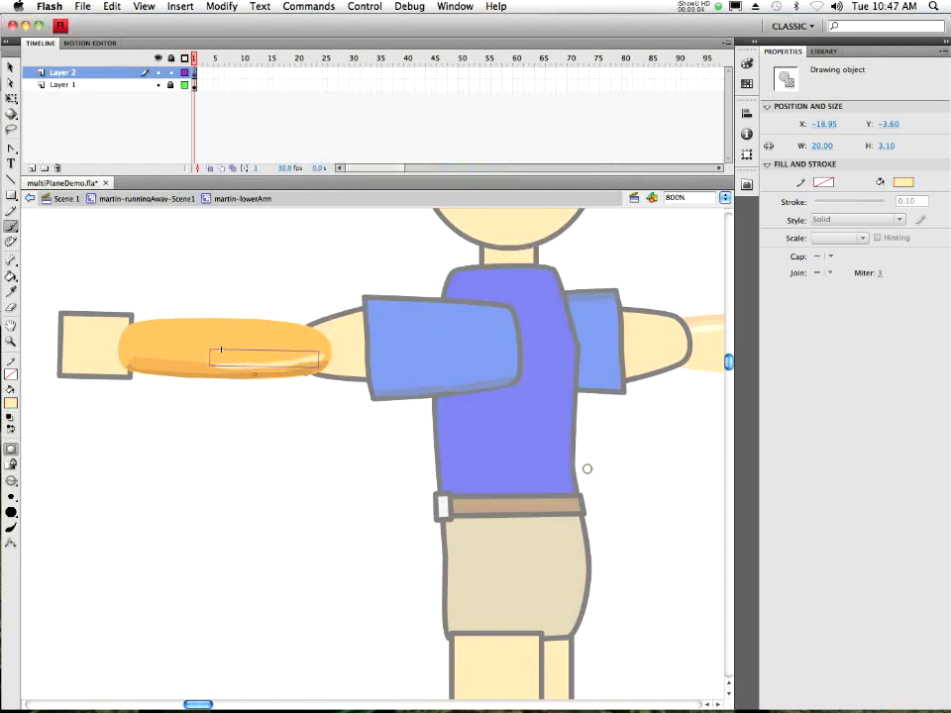
pyautogui.moveTo(135, 324)
pyautogui.mouseDown()
pyautogui.moveTo(205, 322)
pyautogui.moveTo(177, 322)
pyautogui.moveTo(196, 319)
pyautogui.mouseUp()
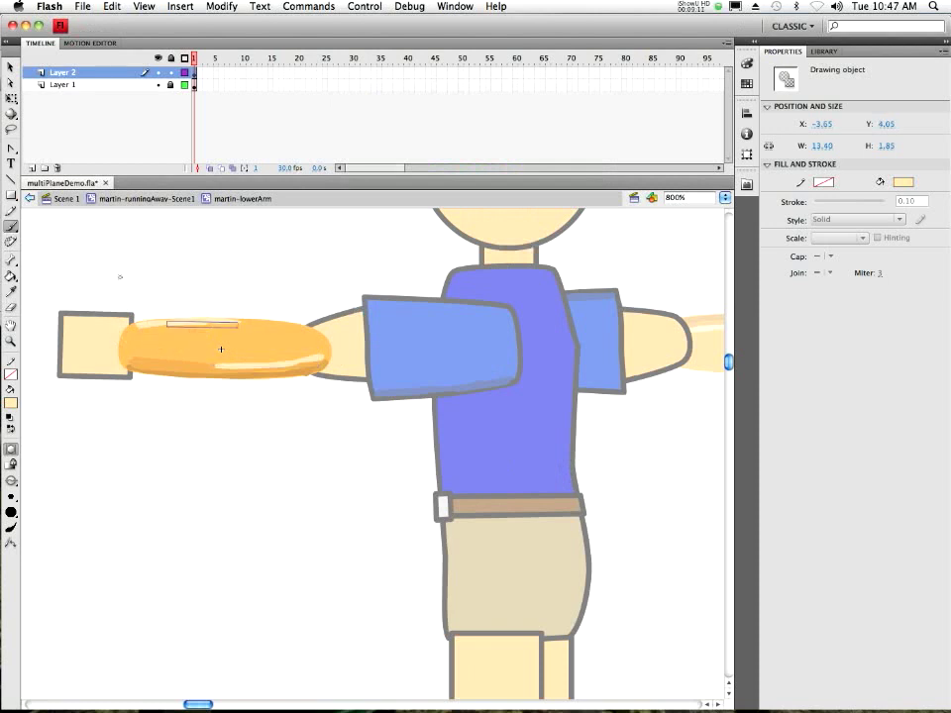
# Return to martin-runningAway-Scene1, bend the front arm downward at the elbow to test the shaded joint, and undo the pose
pyautogui.click(175, 200)
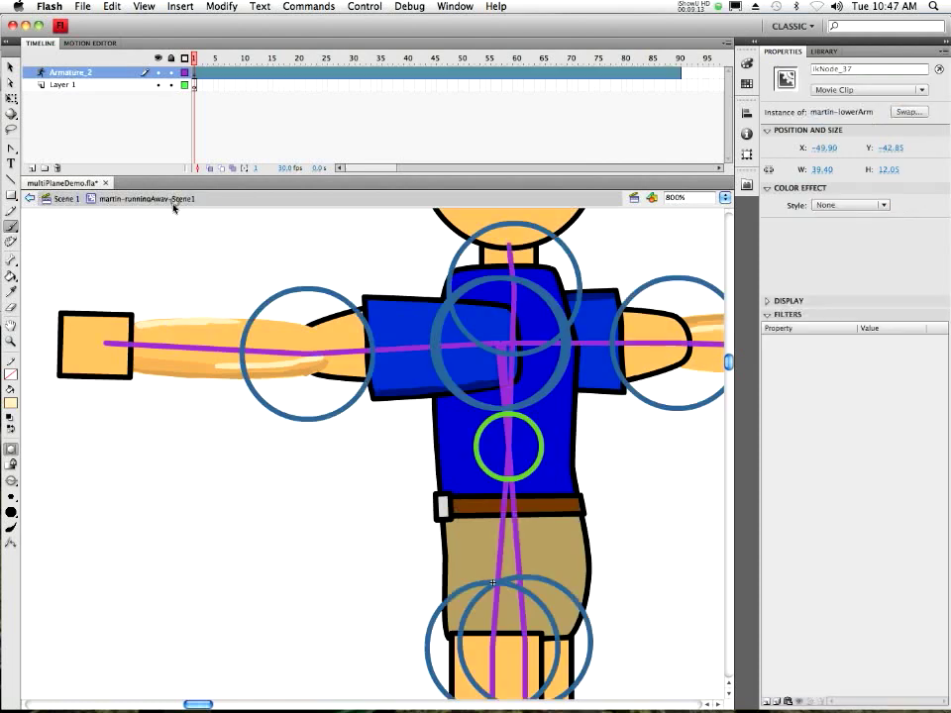
pyautogui.click(11, 68)
pyautogui.click(141, 453)
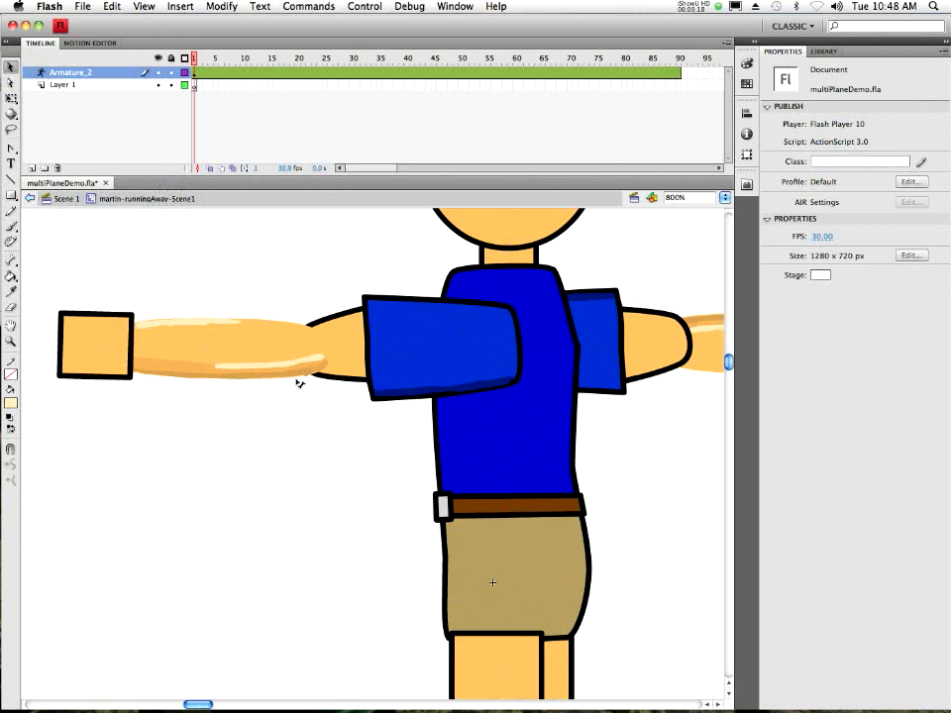
pyautogui.moveTo(115, 354); pyautogui.dragTo(174, 406)
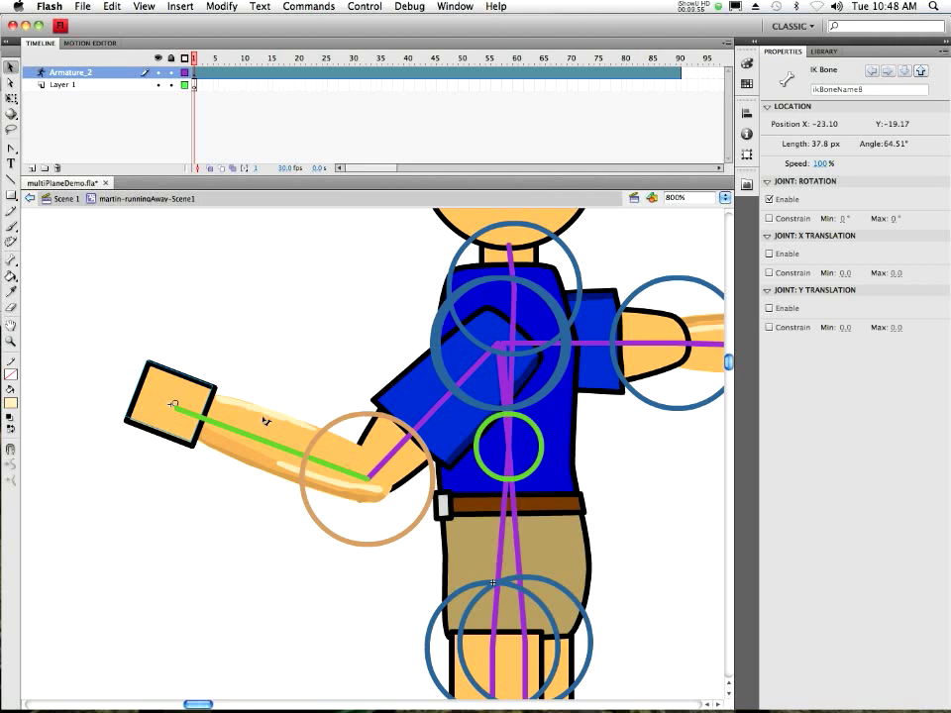
pyautogui.press('super+z')
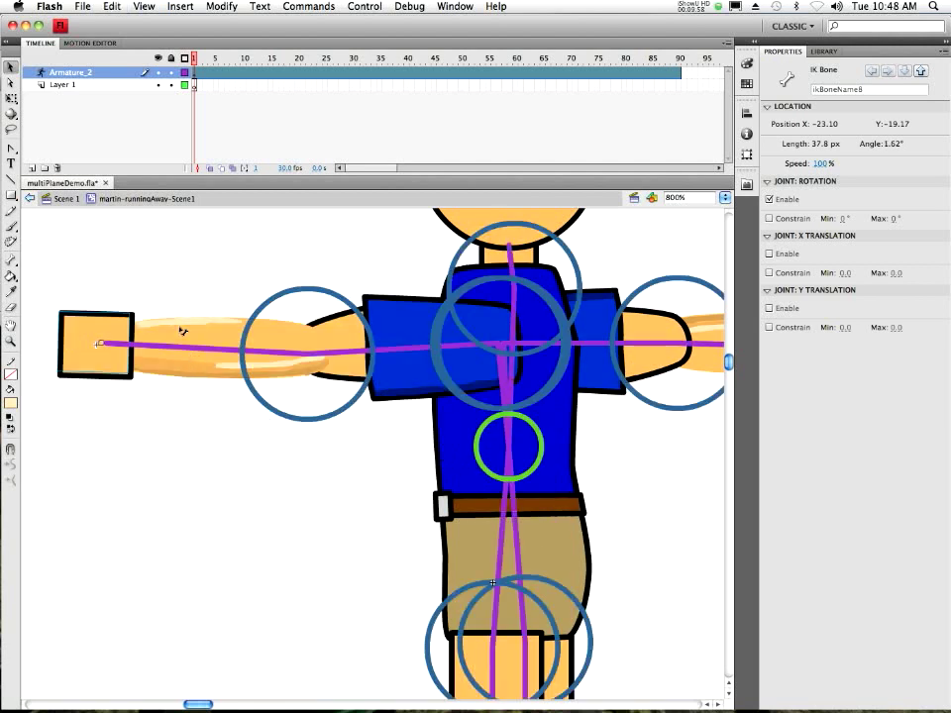
pyautogui.press('super+z')
pyautogui.press('super+z')
# Undo the cream highlights inside the martin-lowerArm symbol and return to martin-runningAway-Scene1
pyautogui.doubleClick(181, 330)
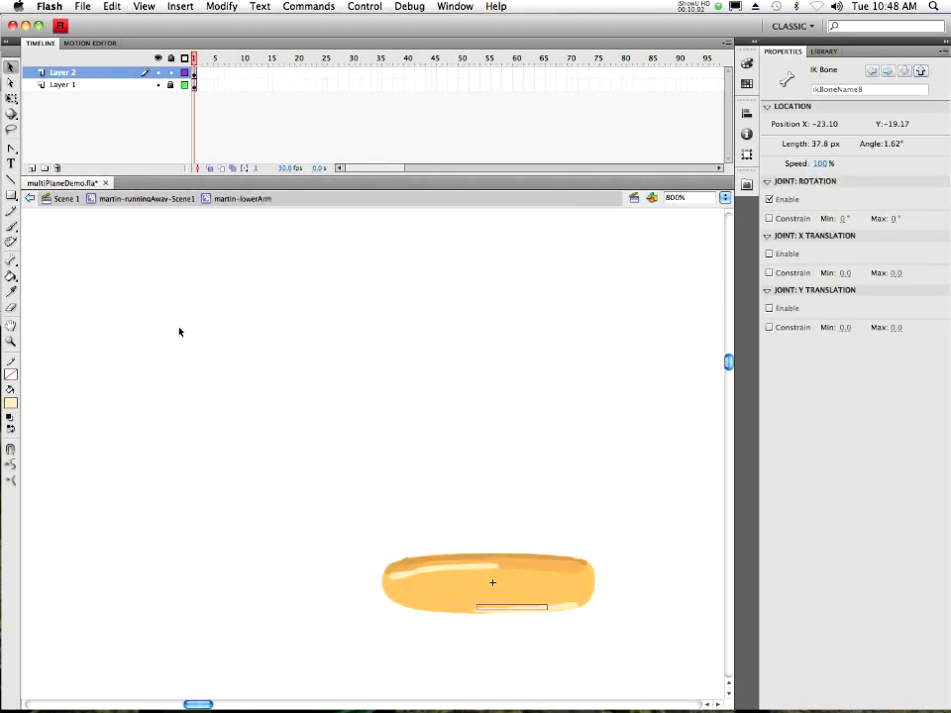
pyautogui.press('super+z')
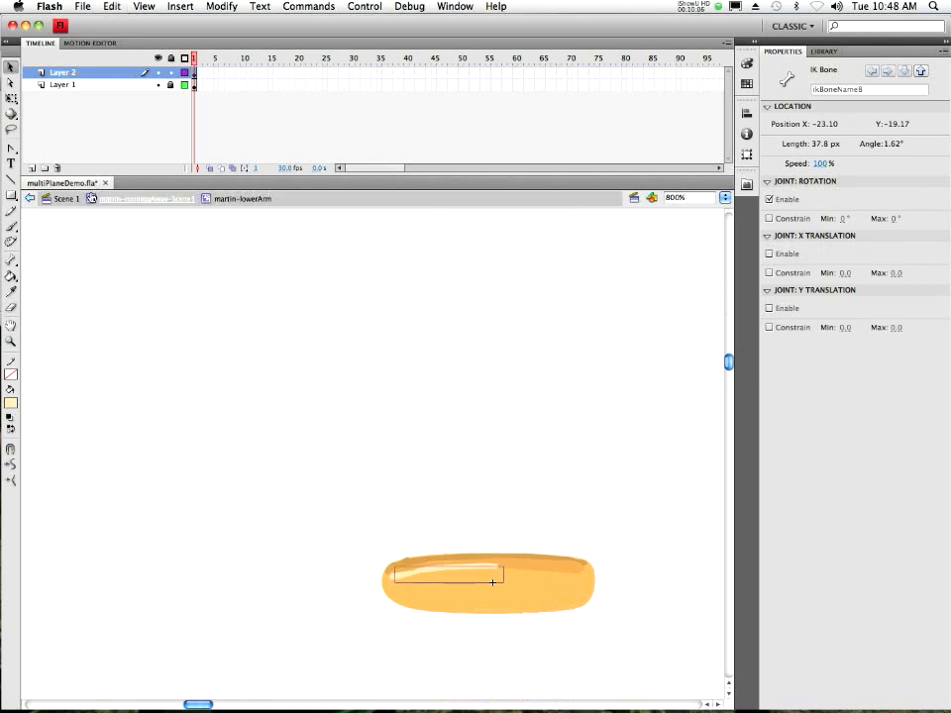
pyautogui.click(128, 199)
pyautogui.doubleClick(220, 330)
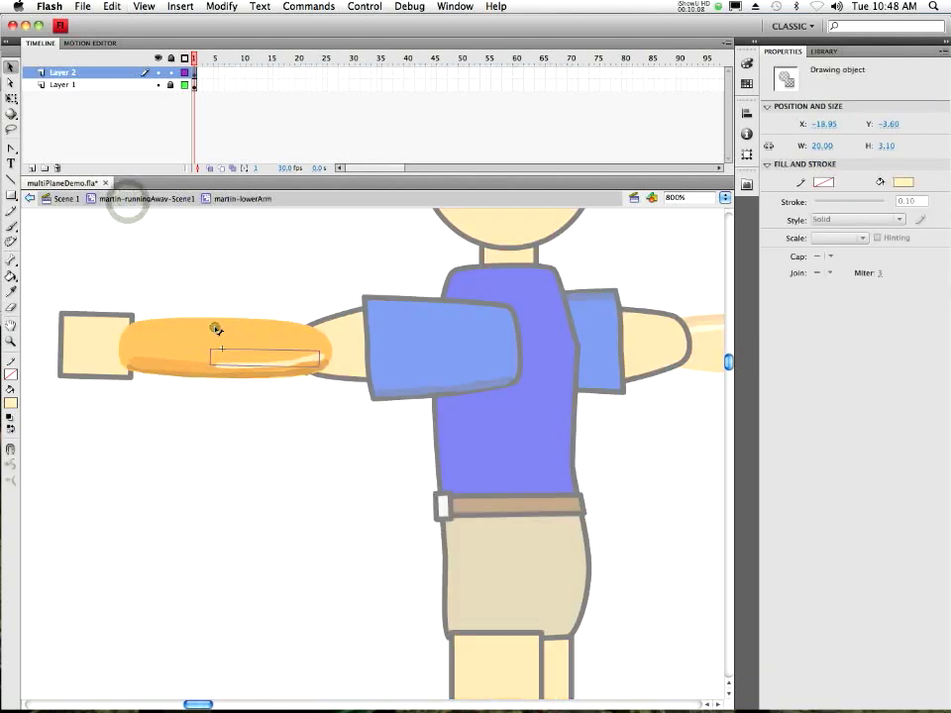
pyautogui.press('super+e')
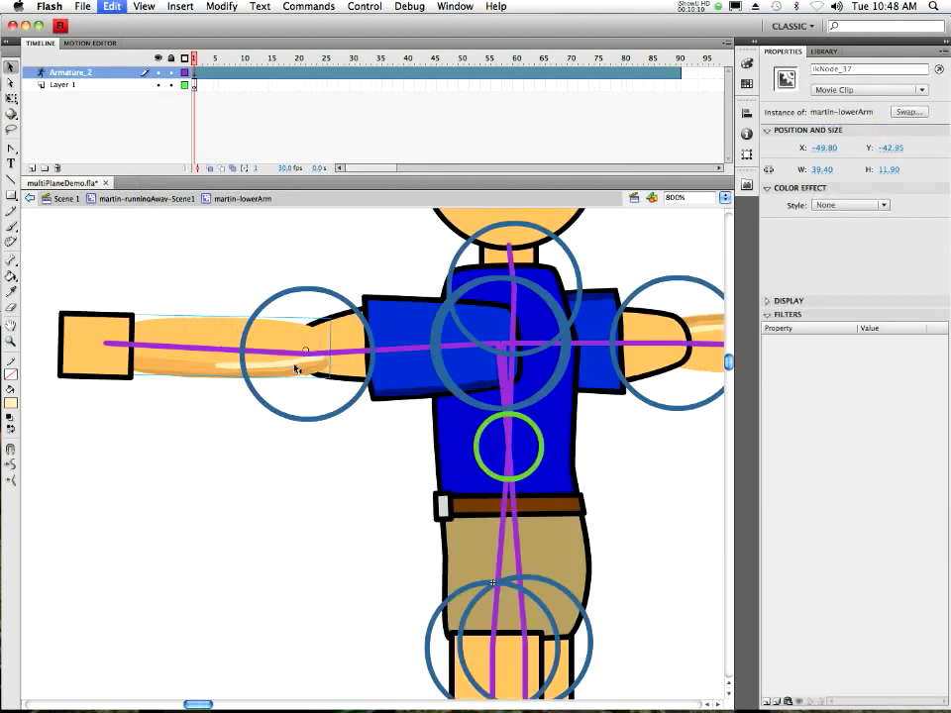
pyautogui.press('super+e')
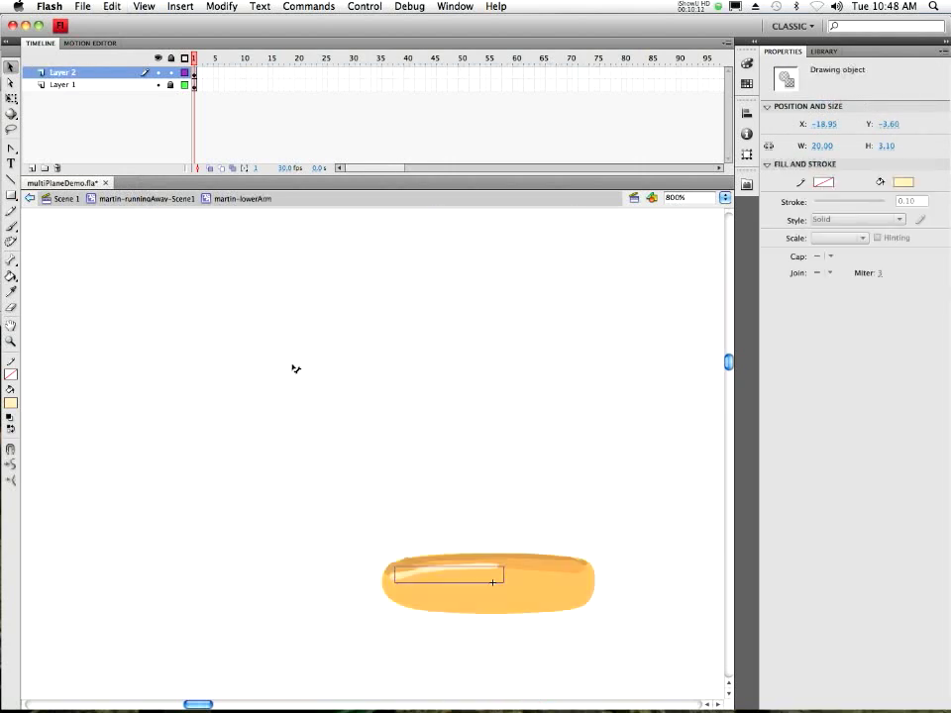
pyautogui.click(120, 205)
pyautogui.click(121, 204)
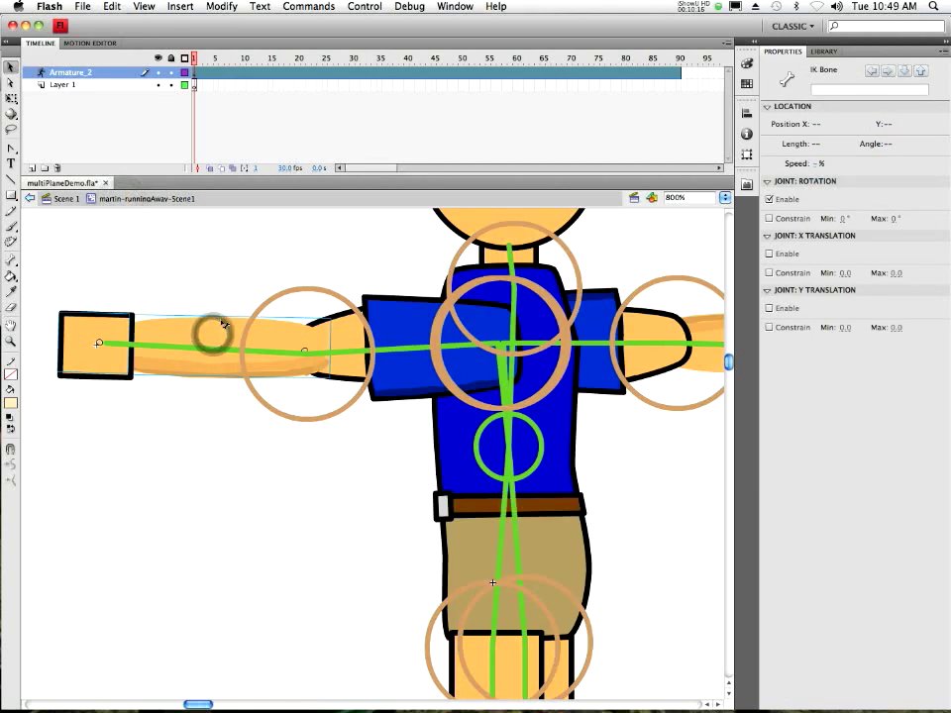
# Open the front arm's martin-lowerArm symbol in place, lock Layer 2, and unlock and activate Layer 1 with the arm shape selected
pyautogui.doubleClick(212, 322)
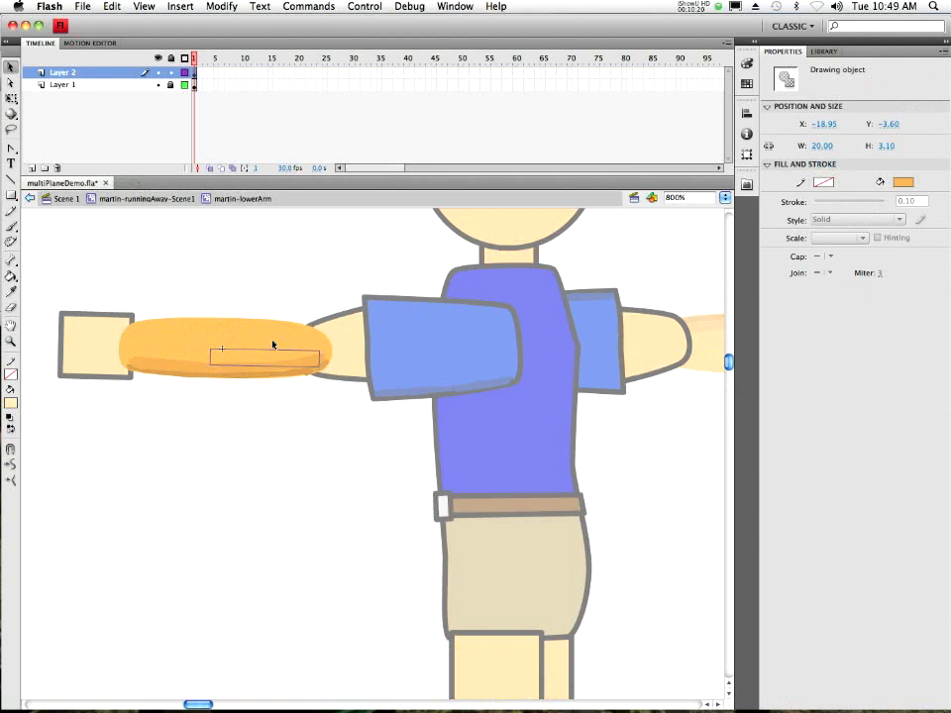
pyautogui.click(218, 380)
pyautogui.moveTo(83, 276)
pyautogui.mouseDown()
pyautogui.moveTo(456, 456)
pyautogui.moveTo(429, 442)
pyautogui.mouseUp()
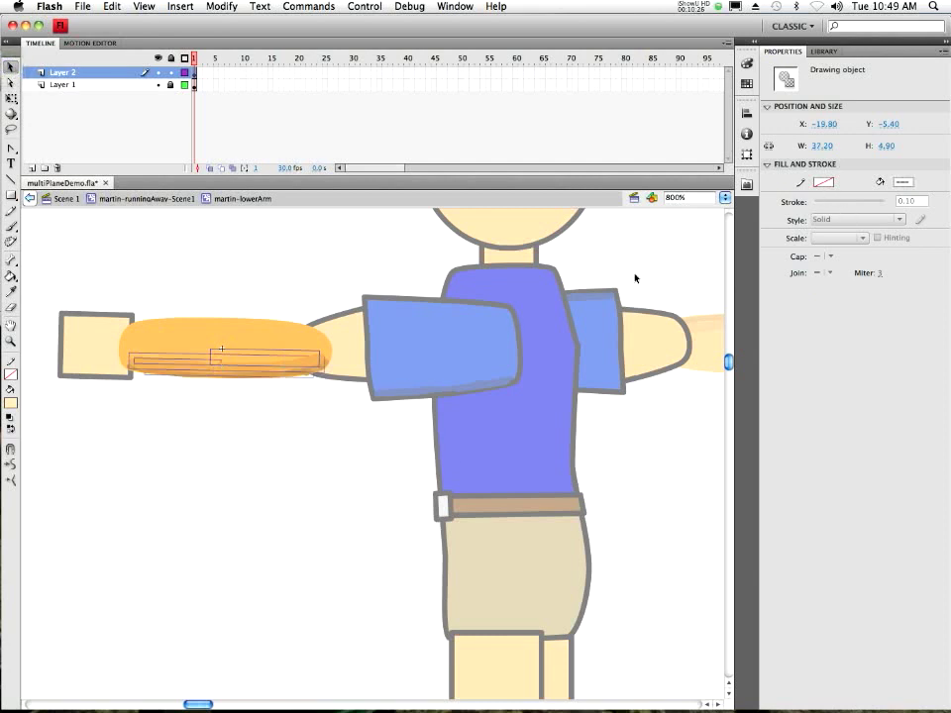
pyautogui.click(283, 451)
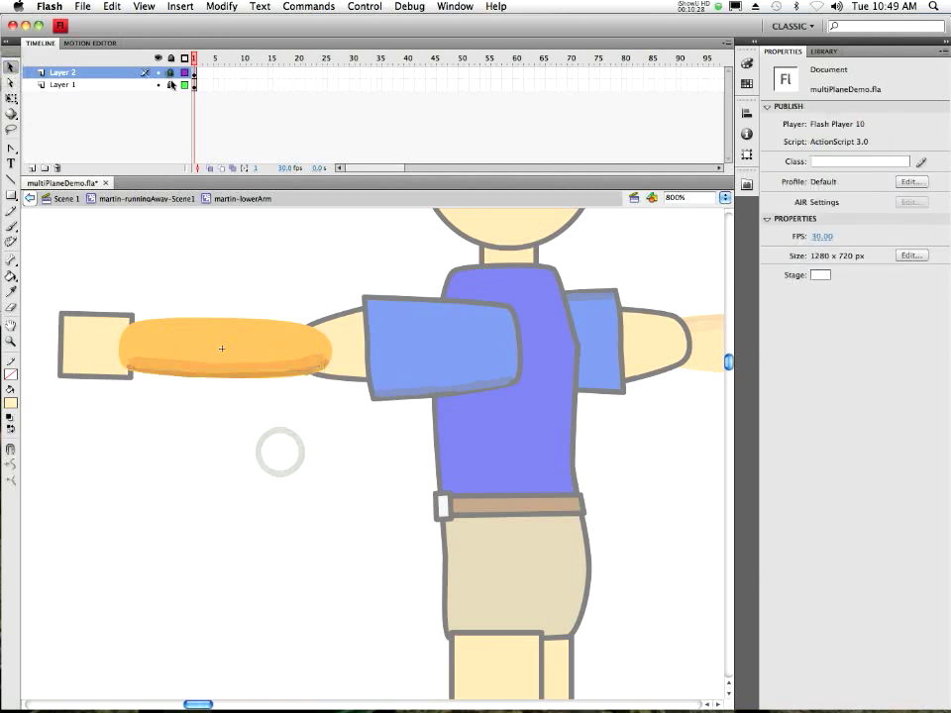
pyautogui.click(84, 85)
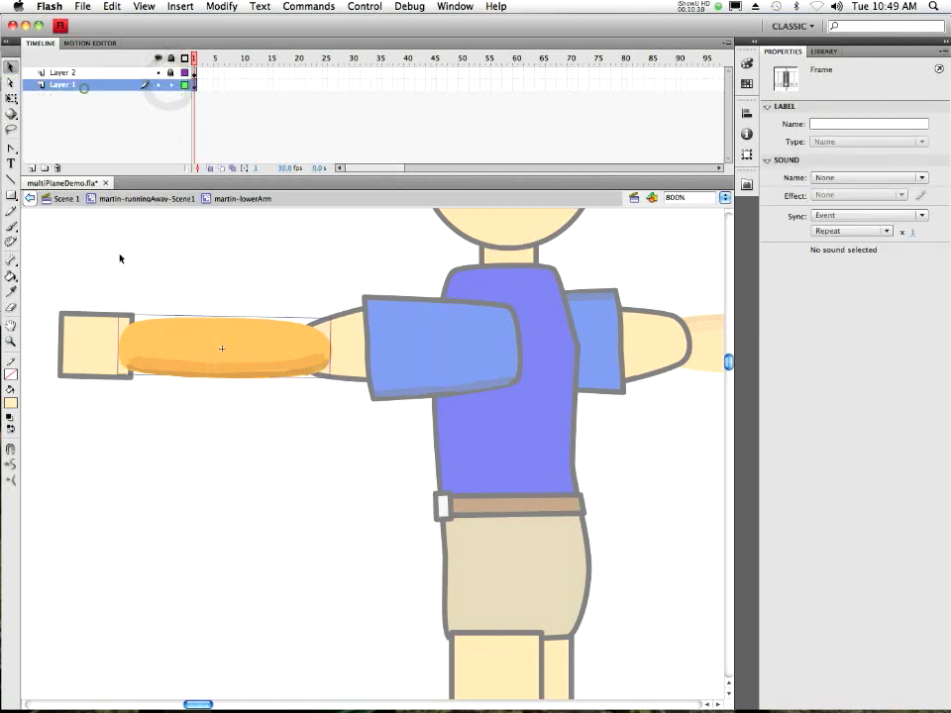
pyautogui.click(76, 292)
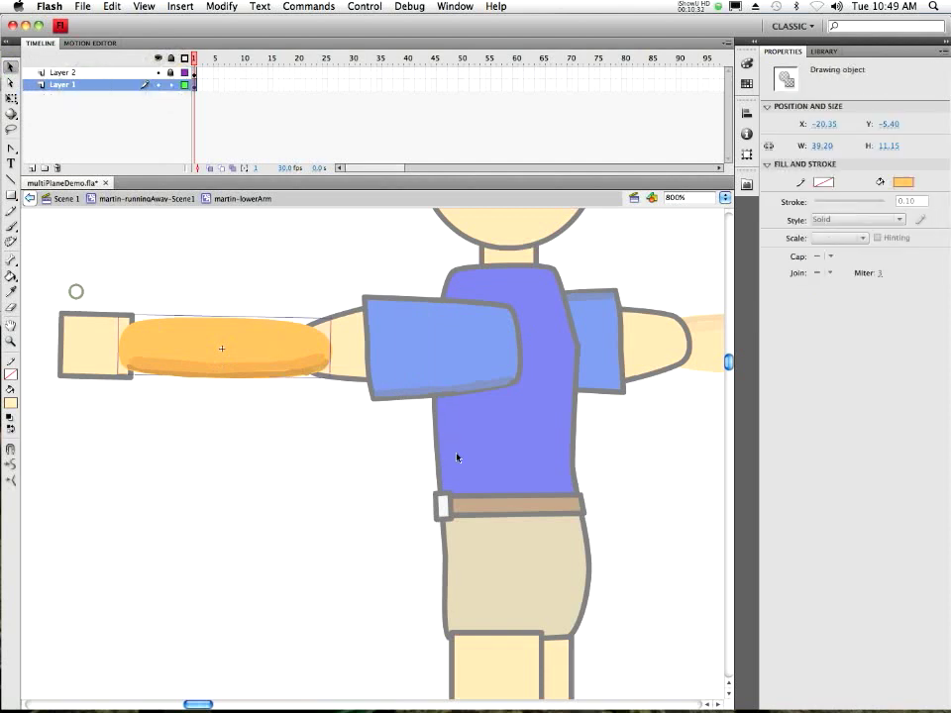
# Give the lower arm shape a black stroke, hide Layer 2, and reselect the outlined arm
pyautogui.click(822, 181)
pyautogui.click(750, 214)
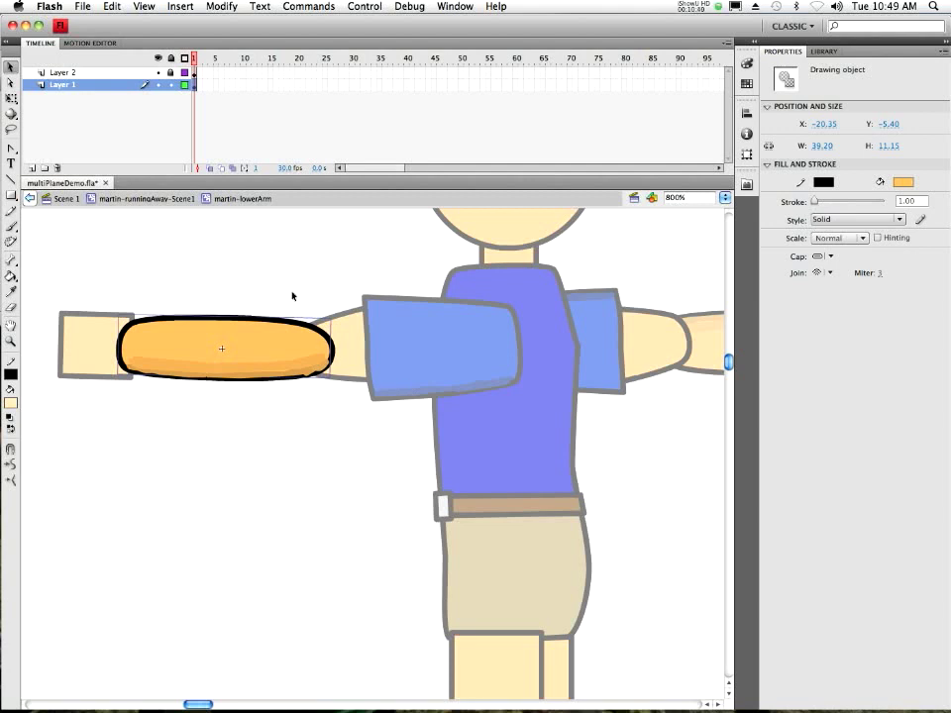
pyautogui.click(158, 73)
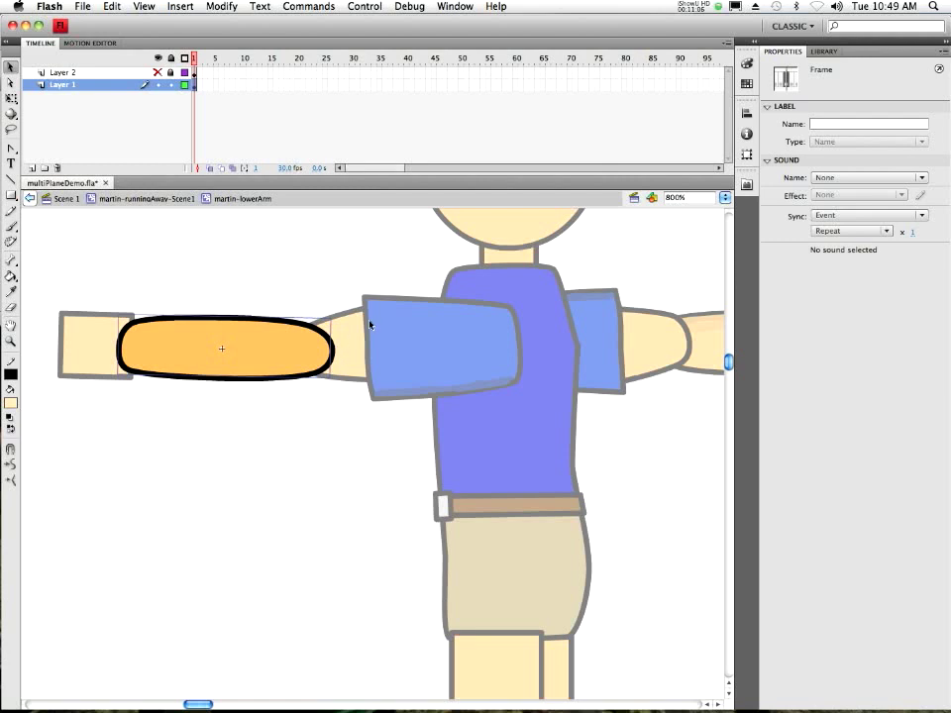
pyautogui.click(326, 339)
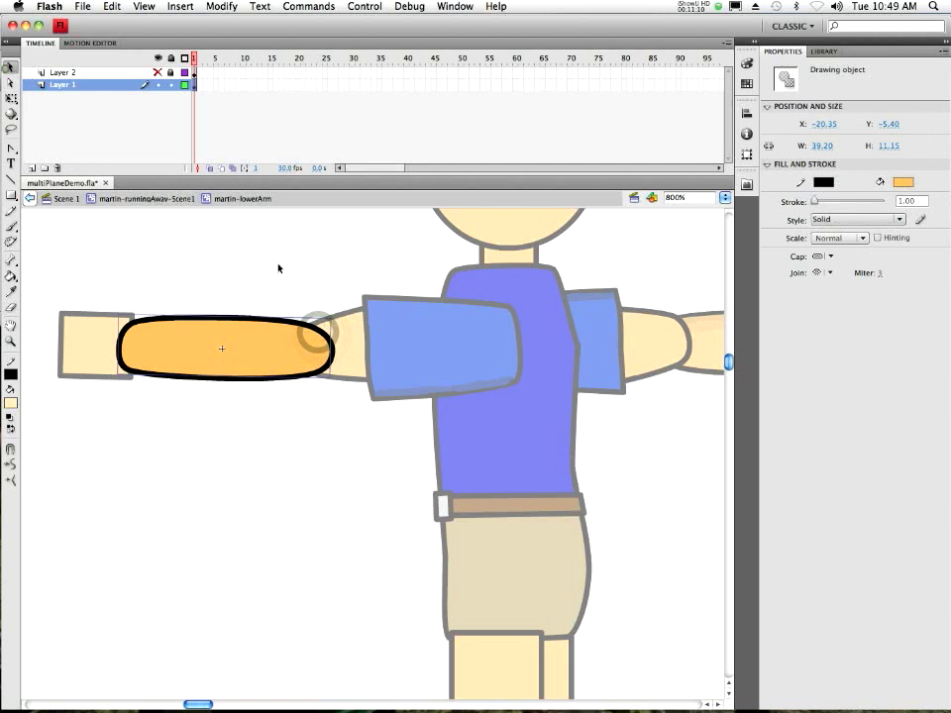
# Open the arm's drawing object to examine its outline, and return to martin-lowerArm
pyautogui.doubleClick(305, 328)
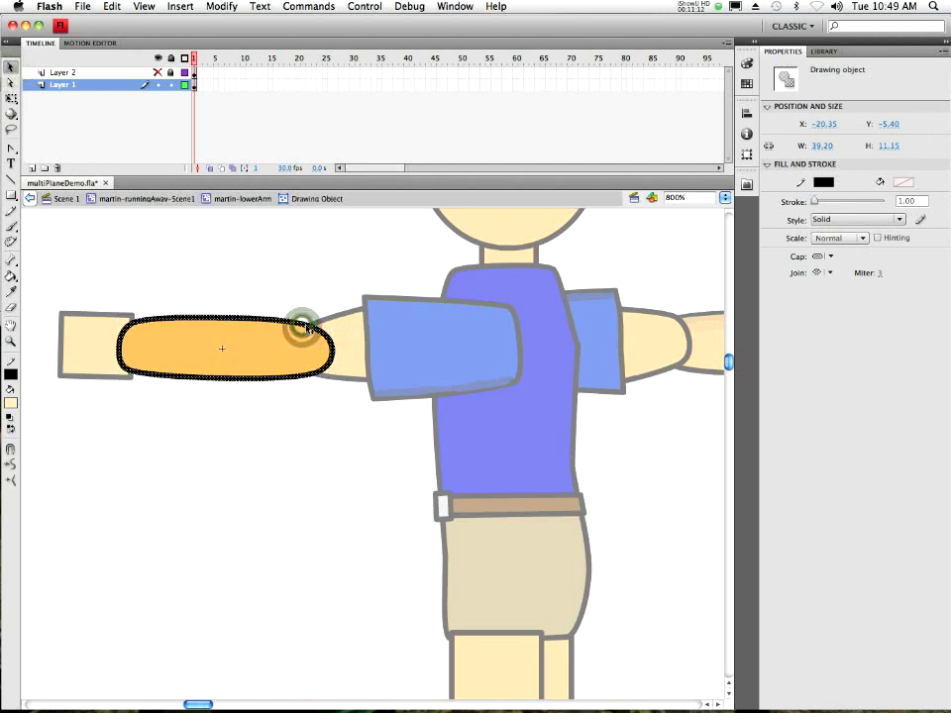
pyautogui.click(297, 285)
pyautogui.click(314, 332)
pyautogui.click(333, 354)
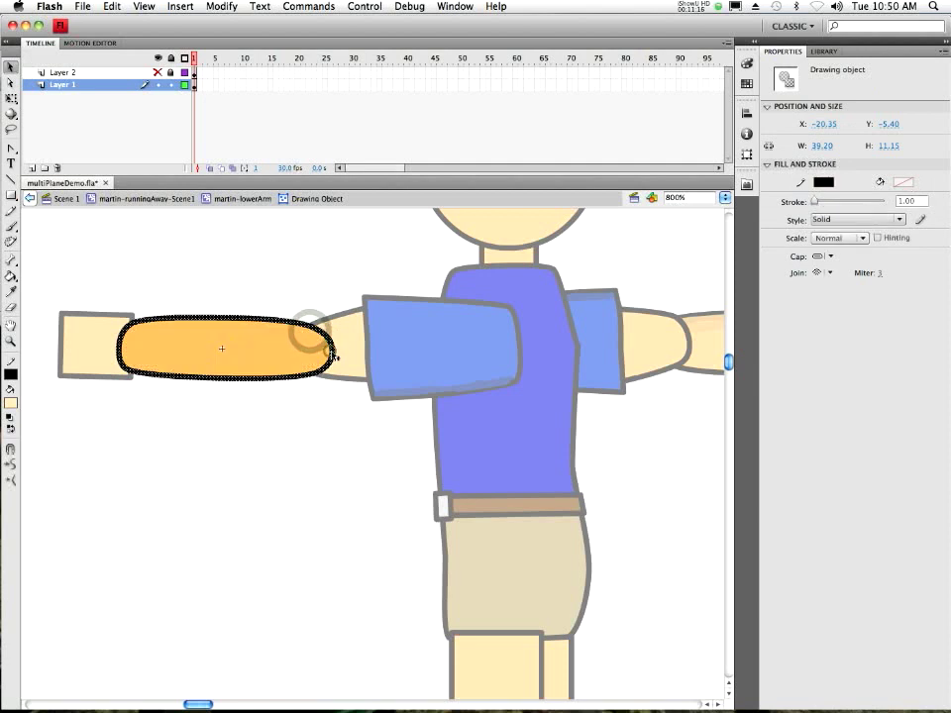
pyautogui.click(238, 201)
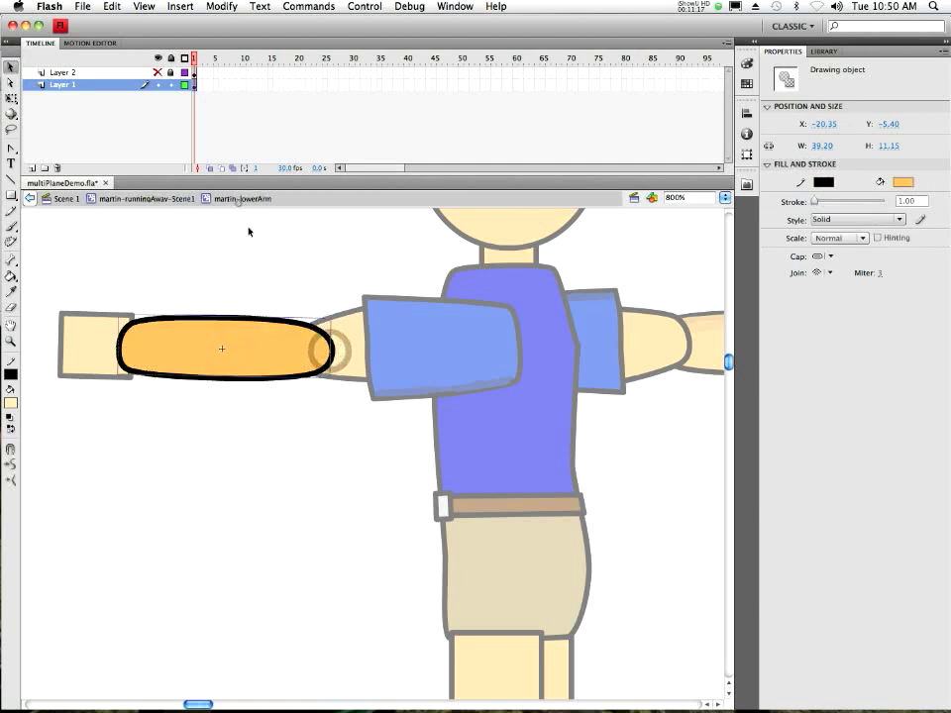
# Break apart the lower arm drawing object and select its outline separately from the fill
pyautogui.rightClick(278, 348)
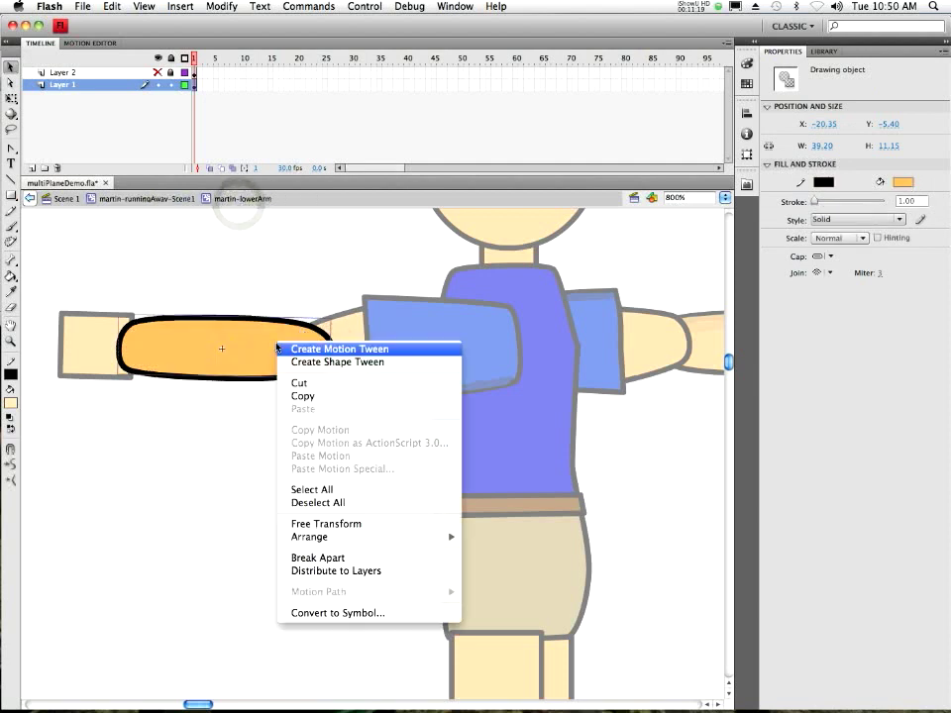
pyautogui.click(322, 557)
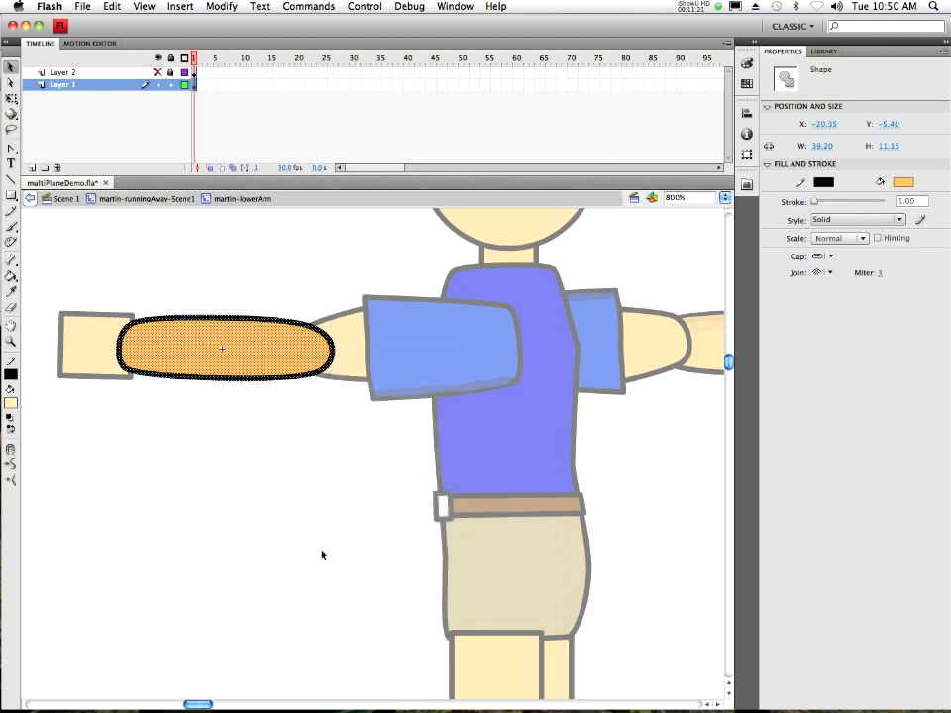
pyautogui.click(281, 398)
pyautogui.click(315, 365)
pyautogui.click(315, 369)
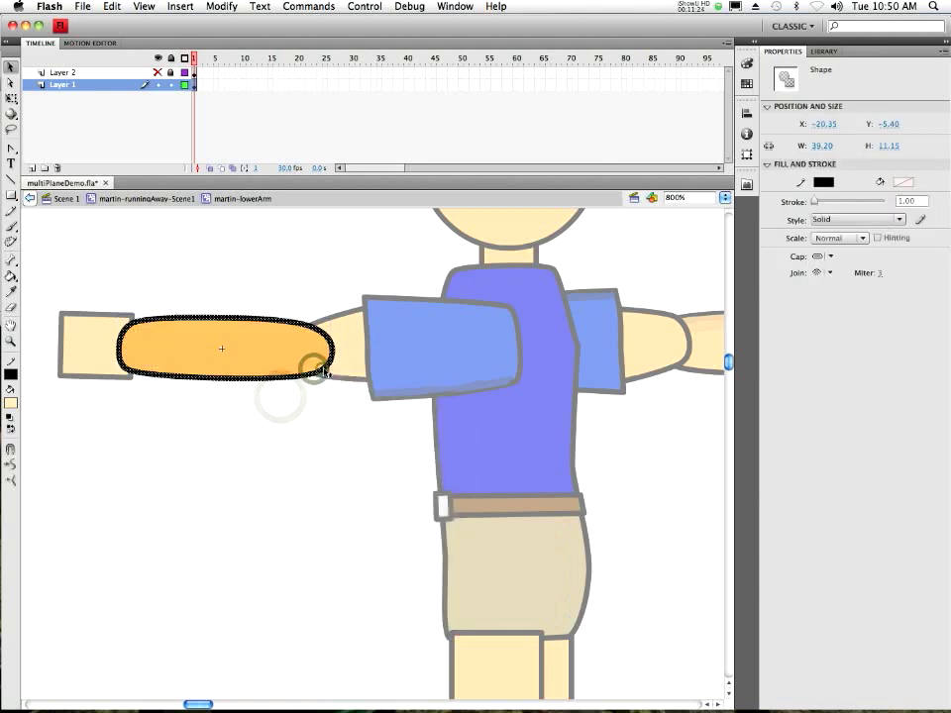
# Try deleting the arm's entire outline without its fill, and undo the deletion
pyautogui.click(307, 353)
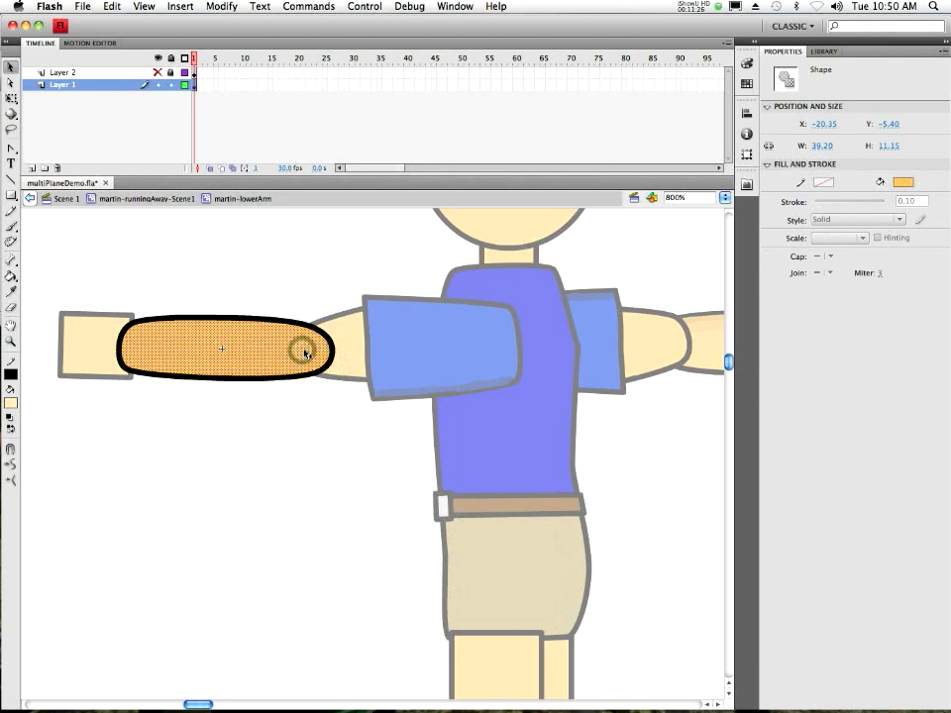
pyautogui.click(321, 336)
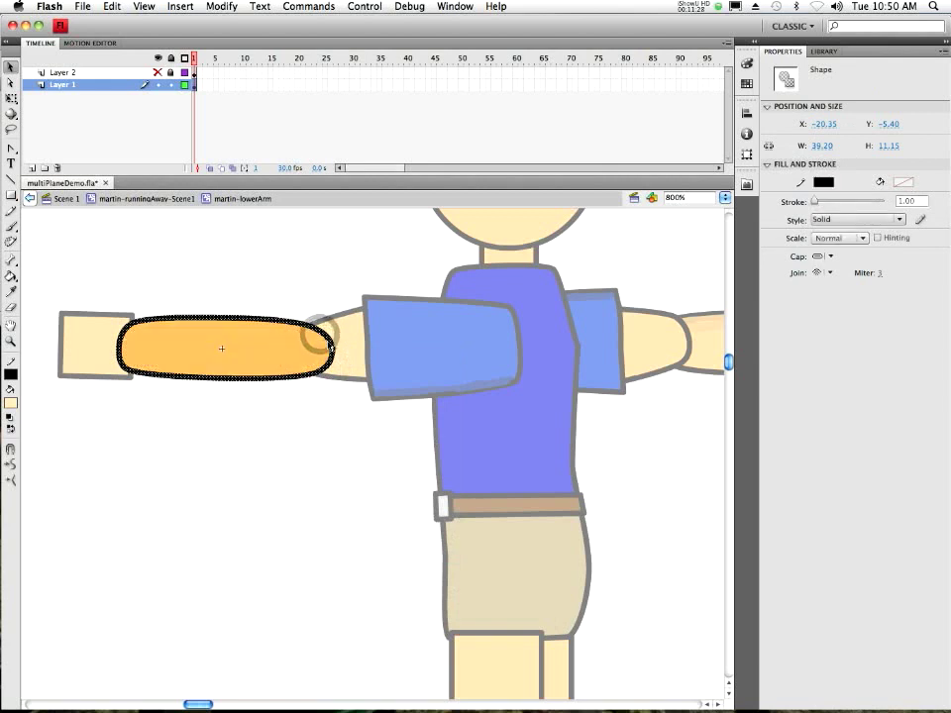
pyautogui.press('Delete')
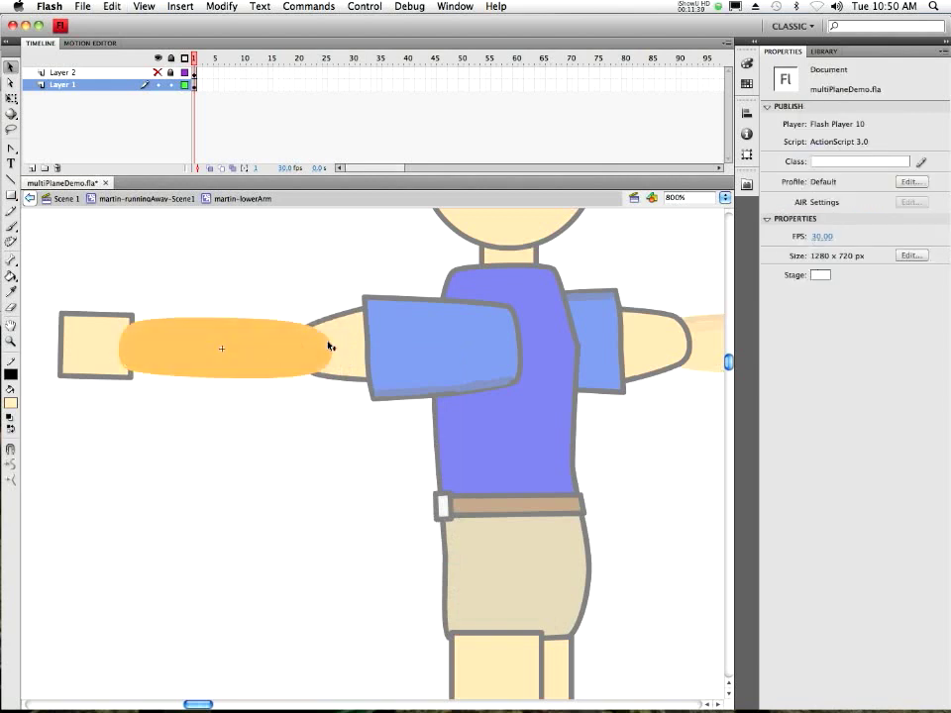
pyautogui.press('super+z')
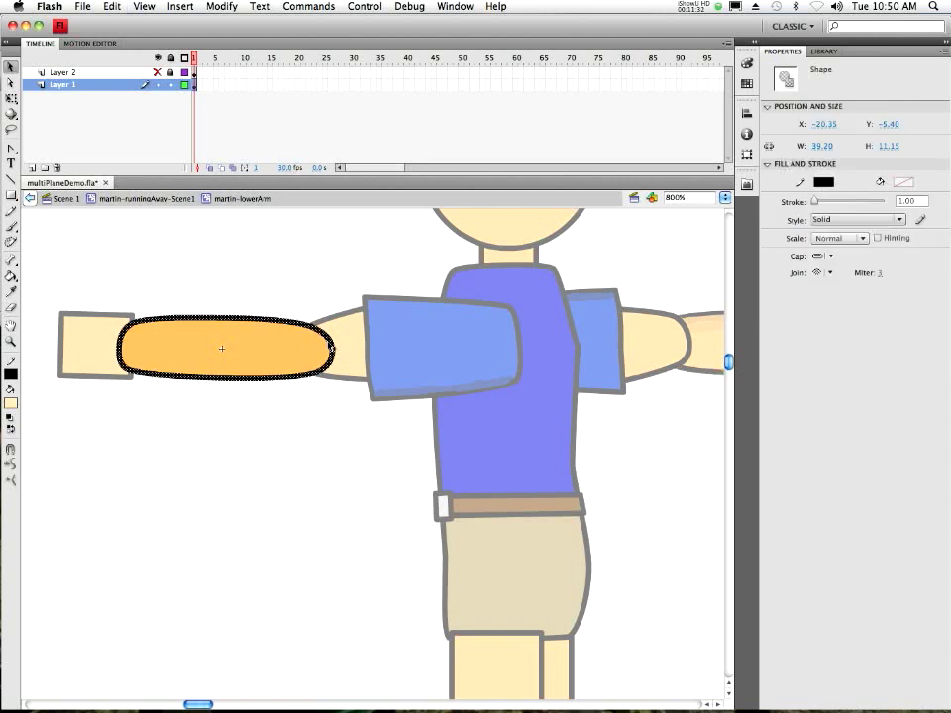
# Cut off the arm's elbow end with its fill, and test the joint by bending the front arm upward in martin-runningAway-Scene1
pyautogui.moveTo(343, 318); pyautogui.dragTo(314, 389)
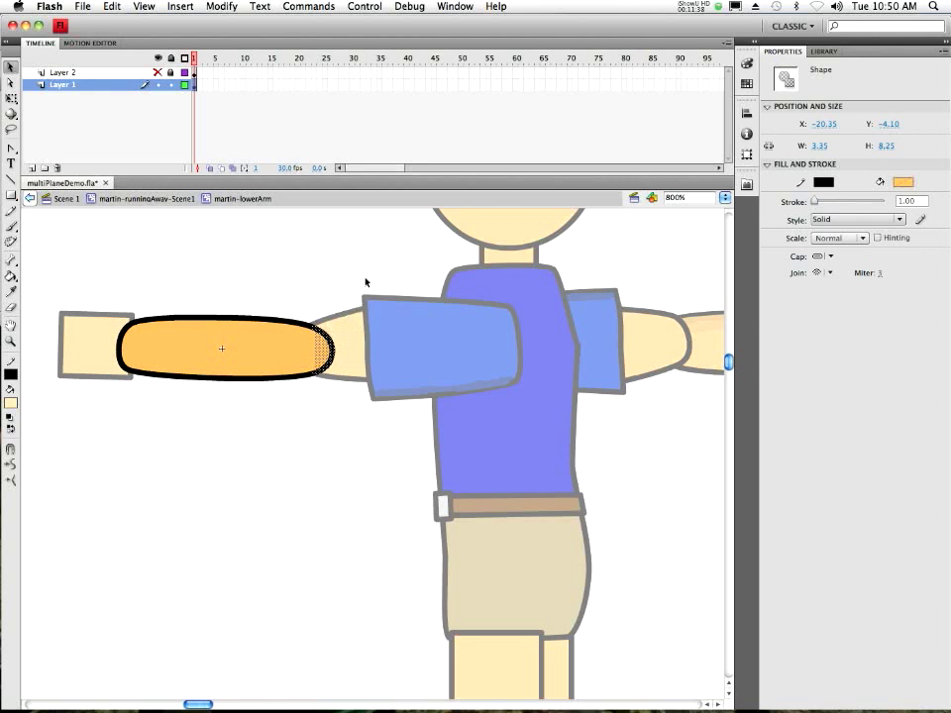
pyautogui.press('Delete')
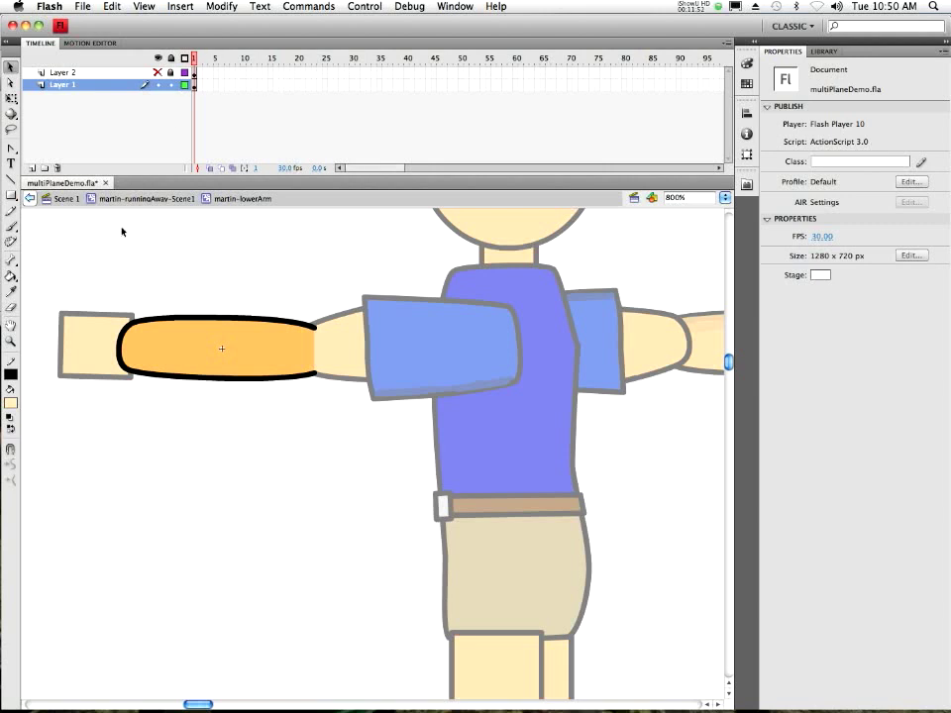
pyautogui.click(111, 201)
pyautogui.moveTo(140, 323); pyautogui.dragTo(211, 266)
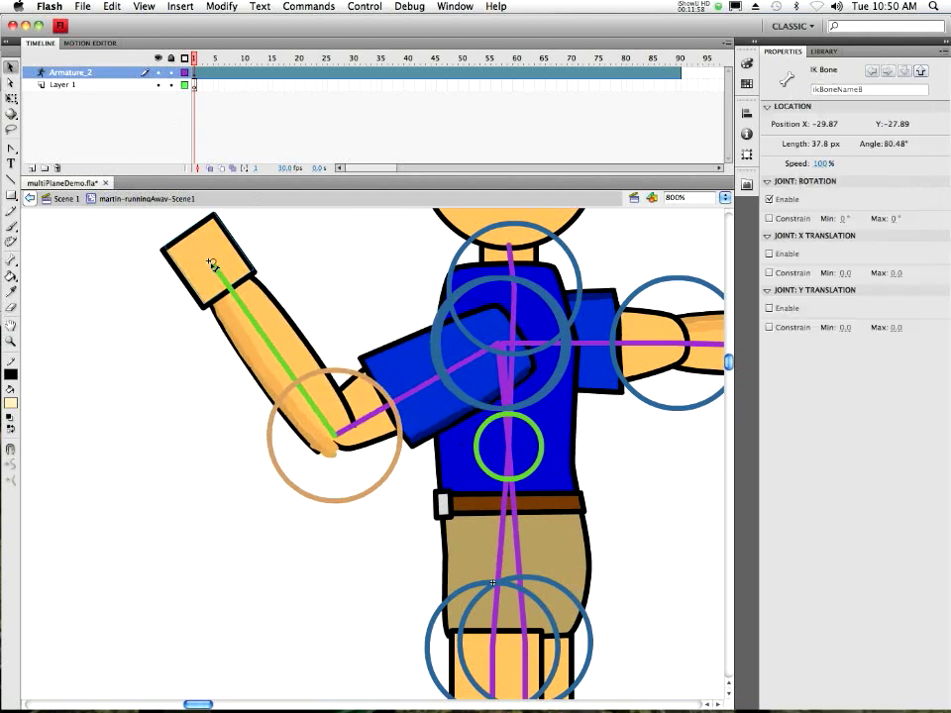
# Undo the test pose and the elbow-end deletion, and reopen martin-lowerArm in place
pyautogui.press('super+shift+a')
pyautogui.press('super+z')
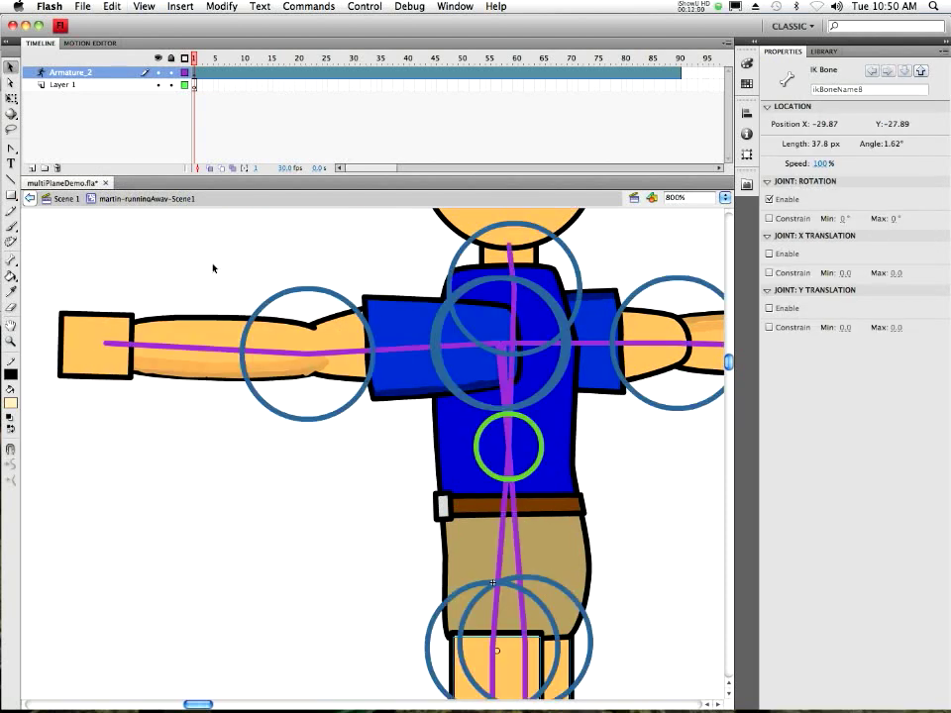
pyautogui.press('super+e')
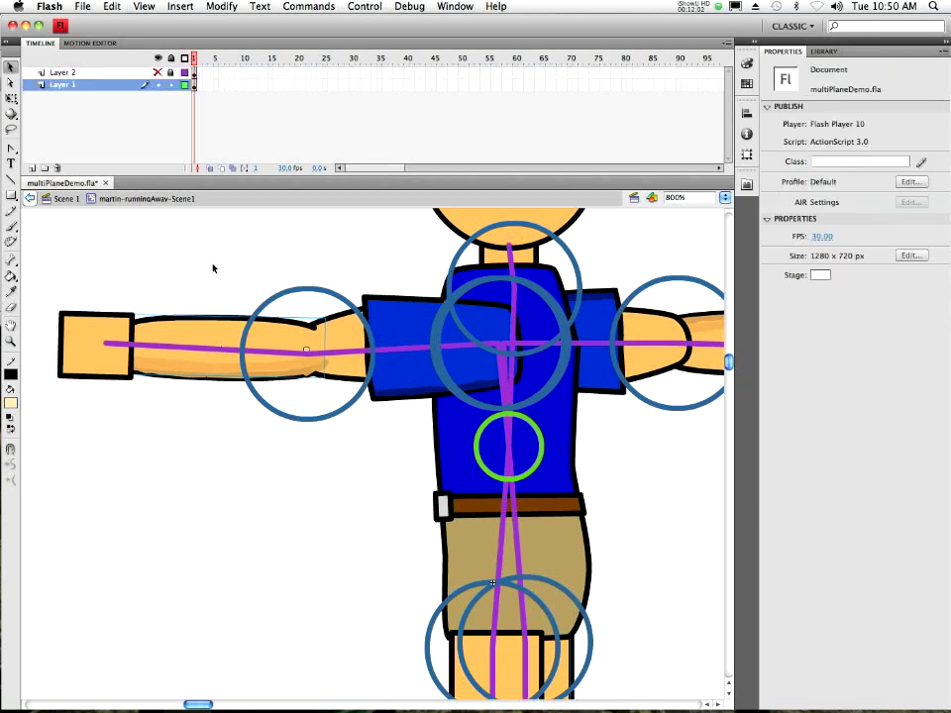
pyautogui.click(126, 198)
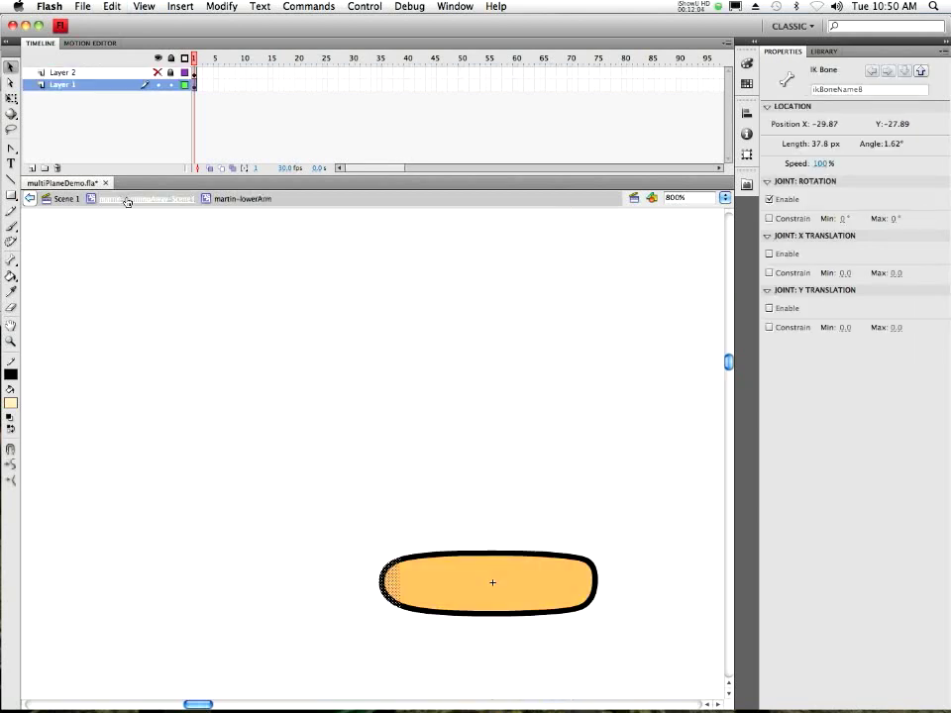
pyautogui.doubleClick(206, 318)
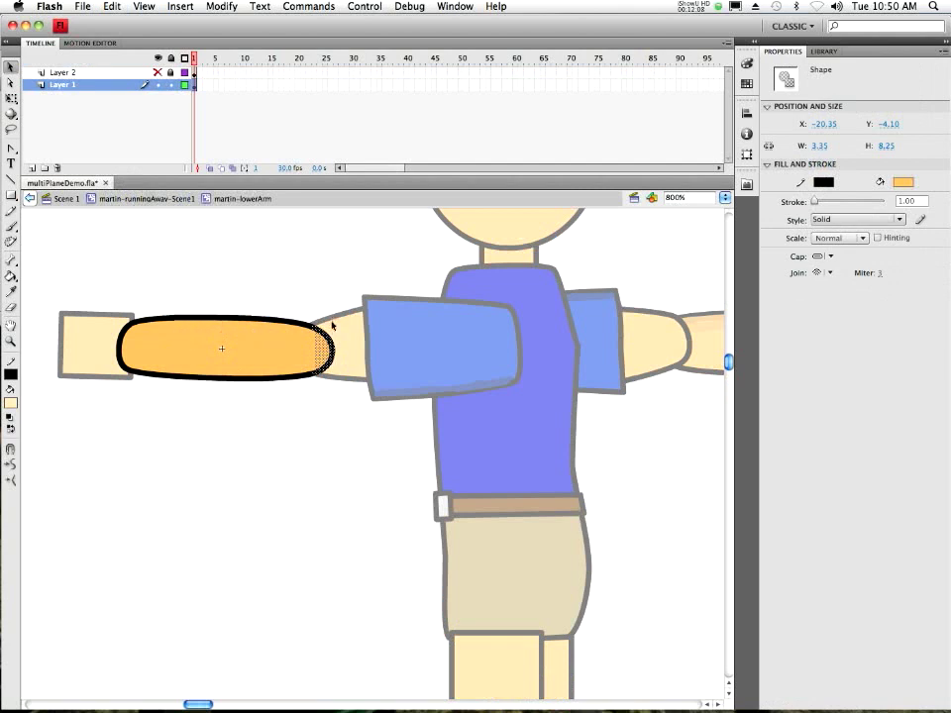
# Select the arm's curved elbow end and delete only its outline, keeping the orange fill
pyautogui.moveTo(342, 310); pyautogui.dragTo(322, 389)
pyautogui.click(315, 296)
pyautogui.press('z')
pyautogui.click(329, 355)
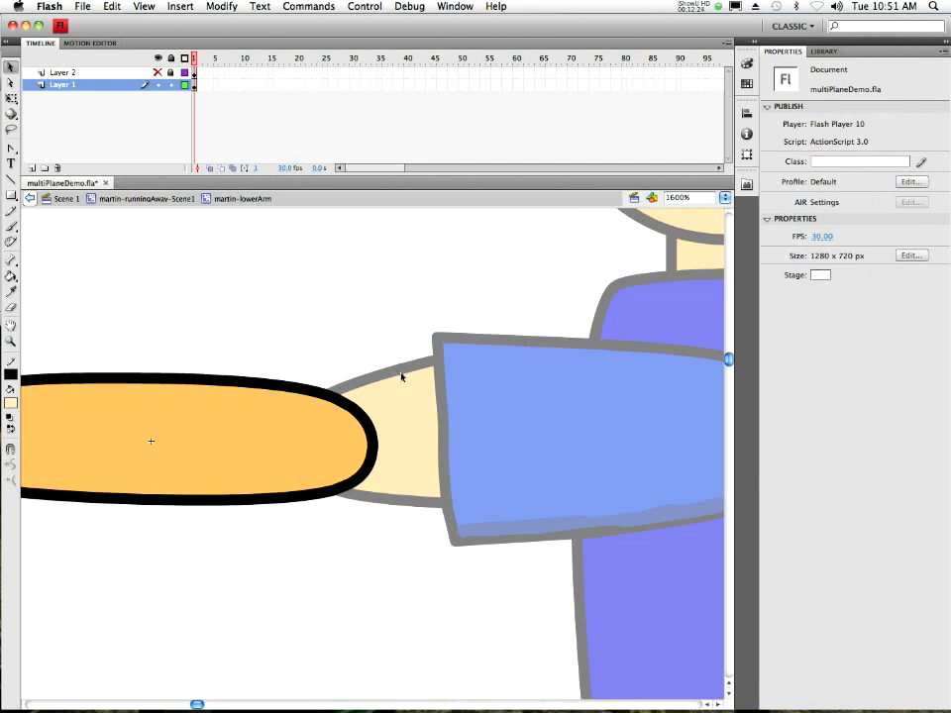
pyautogui.moveTo(401, 373); pyautogui.dragTo(348, 522)
pyautogui.moveTo(347, 522); pyautogui.dragTo(347, 522)
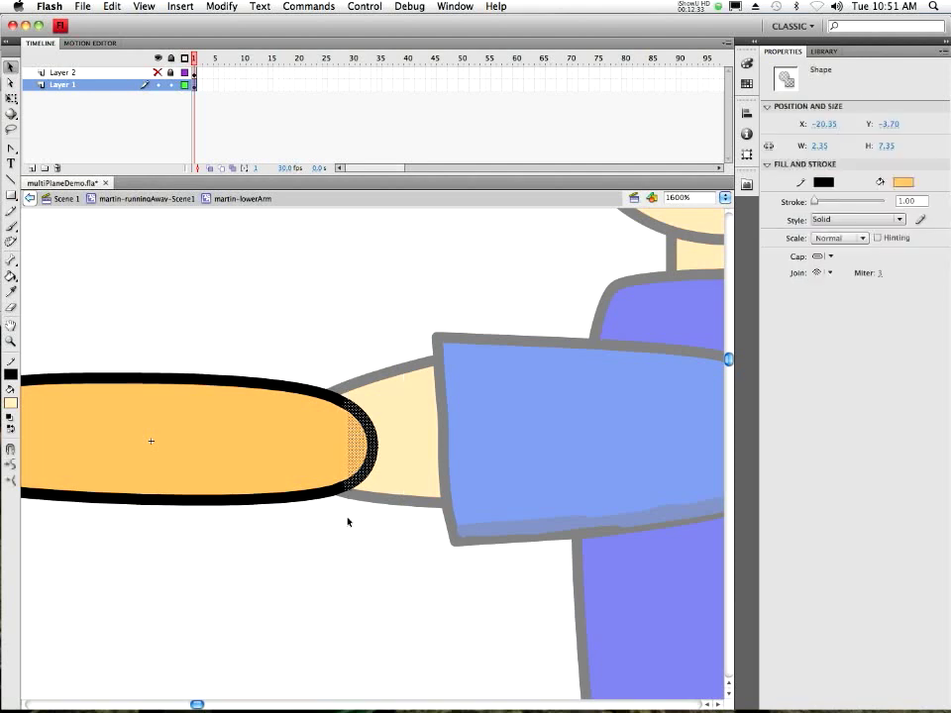
pyautogui.click(358, 454)
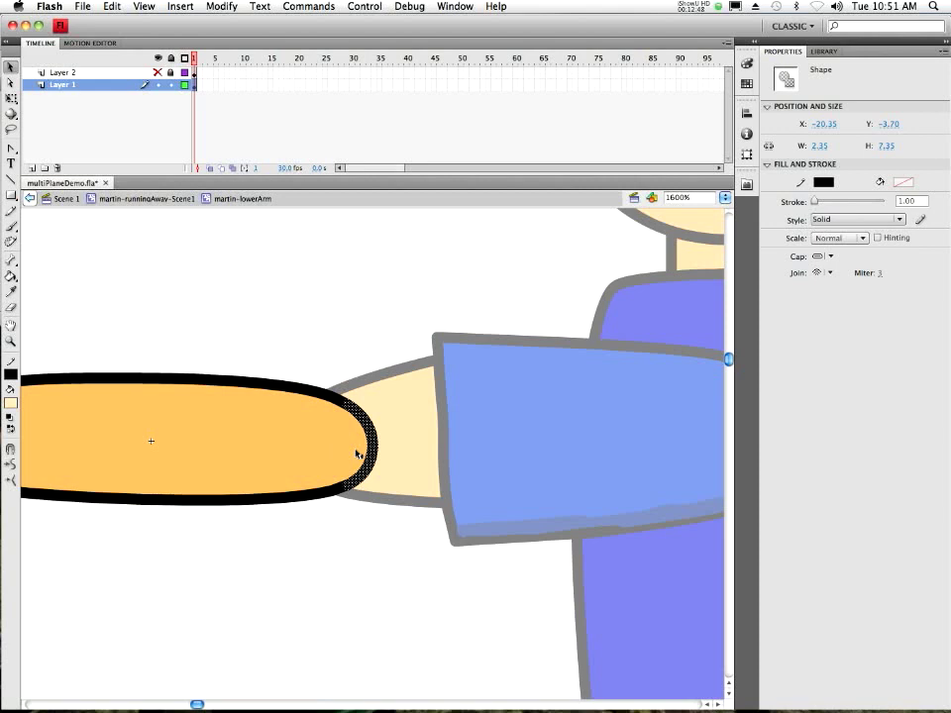
pyautogui.press('Delete')
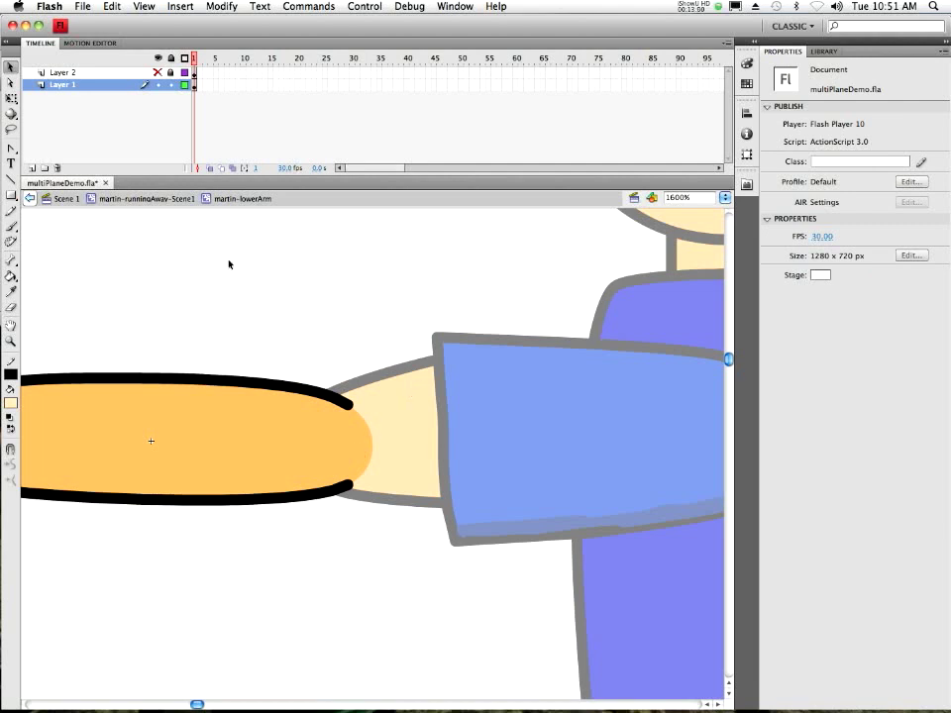
# Return to martin-runningAway-Scene1, bend the front arm upward at the elbow to test the open outline, and undo the pose
pyautogui.click(146, 199)
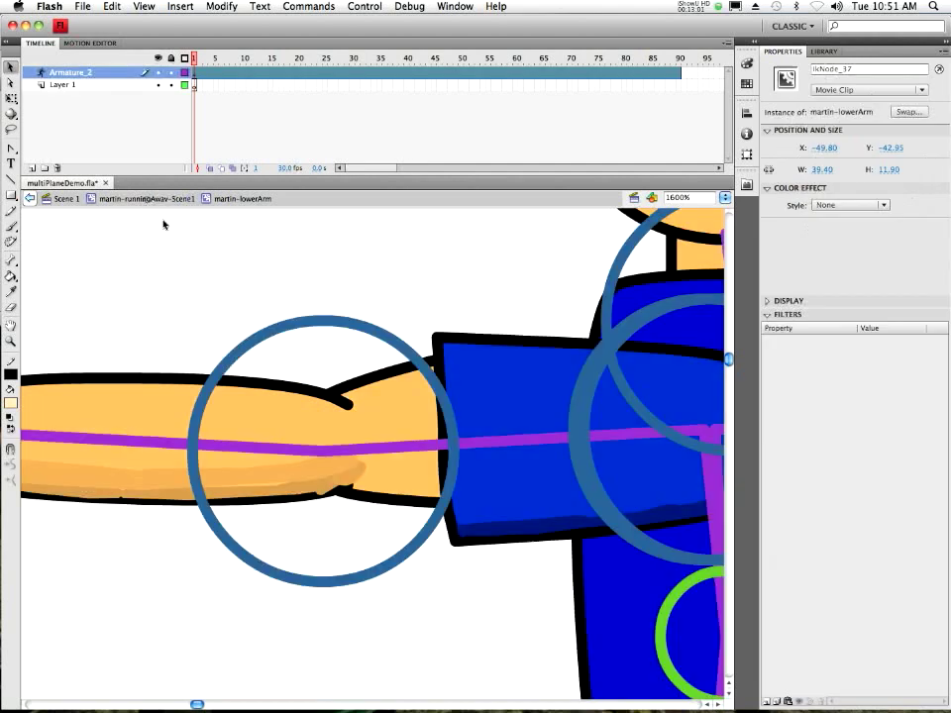
pyautogui.keyDown('alt'); pyautogui.click(201, 417); pyautogui.keyUp('alt')
pyautogui.moveTo(193, 461); pyautogui.dragTo(318, 297)
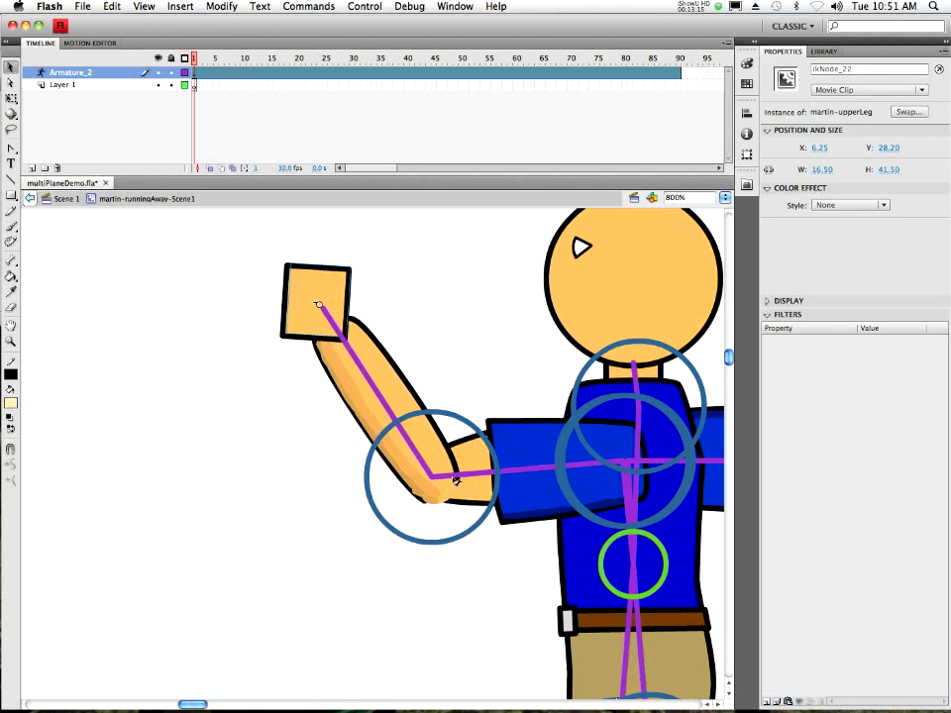
pyautogui.press('super+z')
pyautogui.press('super+z')
# Undo the outline deletion inside martin-lowerArm, and reopen the symbol in place from martin-runningAway-Scene1
pyautogui.doubleClick(404, 493)
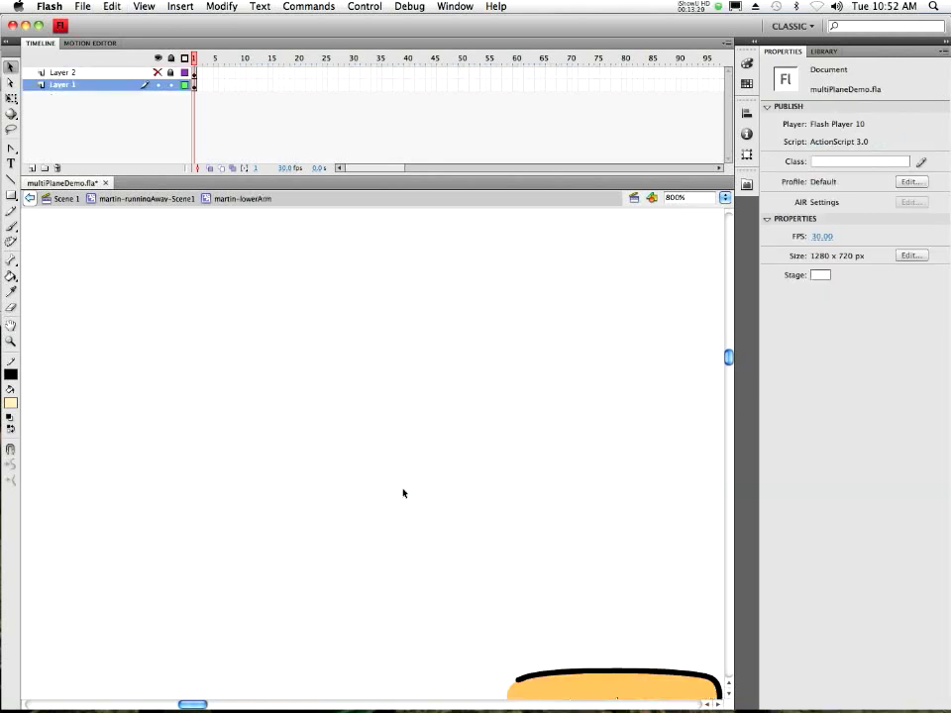
pyautogui.press('super+z')
pyautogui.click(147, 198)
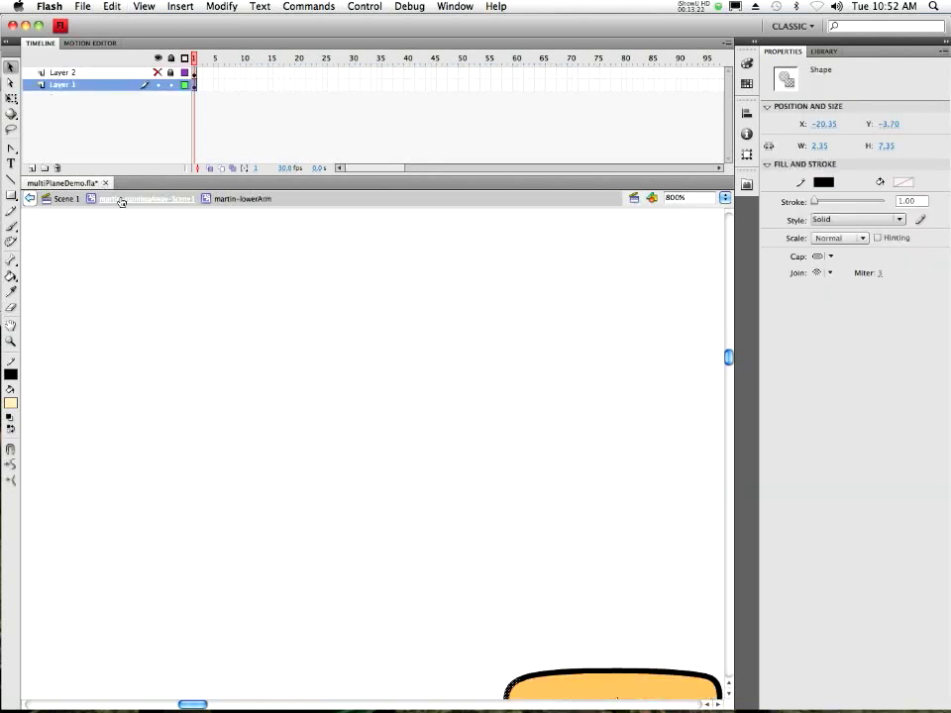
pyautogui.doubleClick(334, 438)
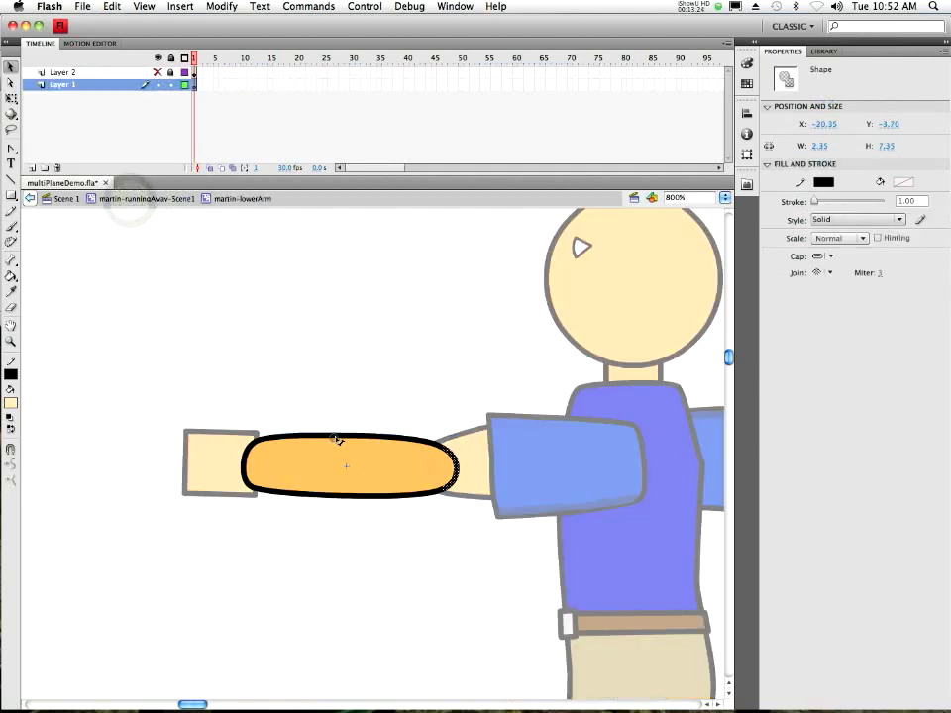
pyautogui.click(91, 72)
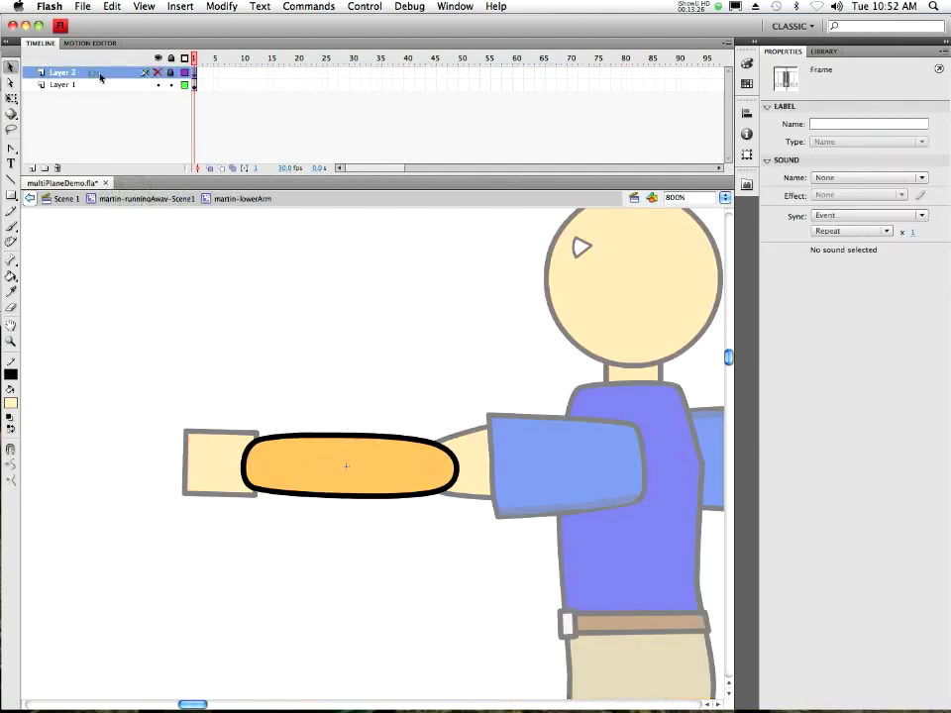
pyautogui.click(56, 169)
pyautogui.click(468, 447)
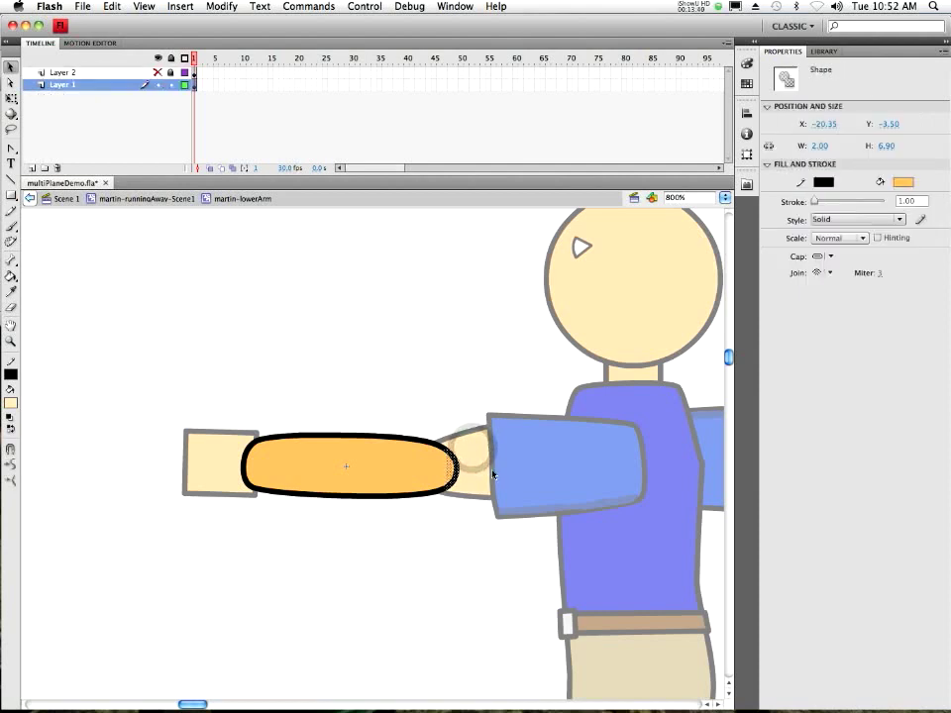
pyautogui.click(494, 460)
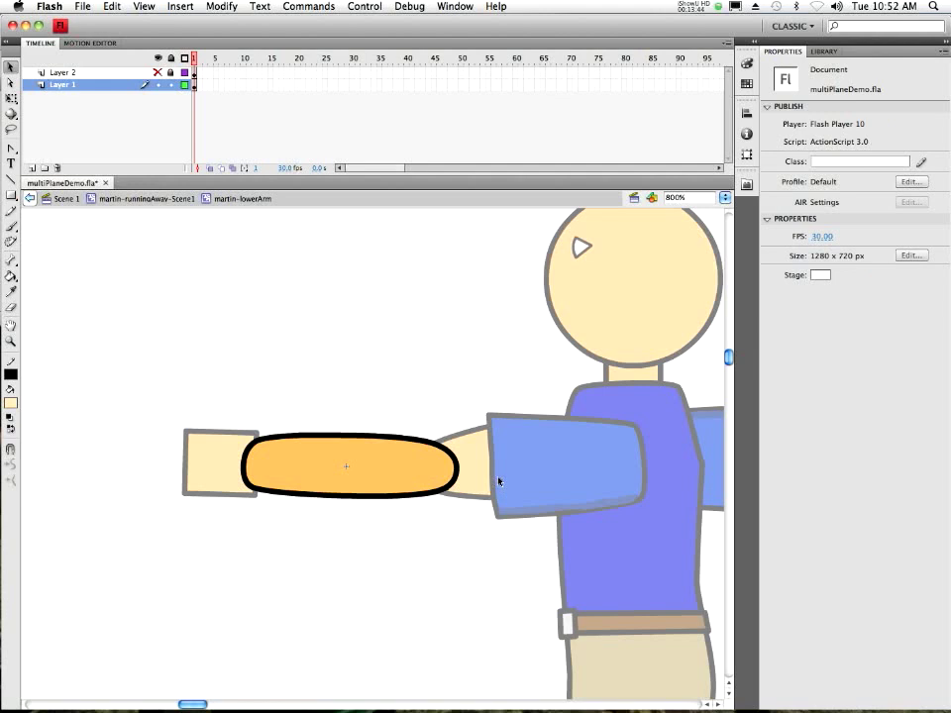
# Delete only the outline around the arm's elbow end, keeping the fill and leaving the lower line extending farther around the curve
pyautogui.moveTo(486, 476)
pyautogui.mouseDown()
pyautogui.moveTo(440, 452)
pyautogui.moveTo(480, 476)
pyautogui.moveTo(442, 478)
pyautogui.mouseUp()
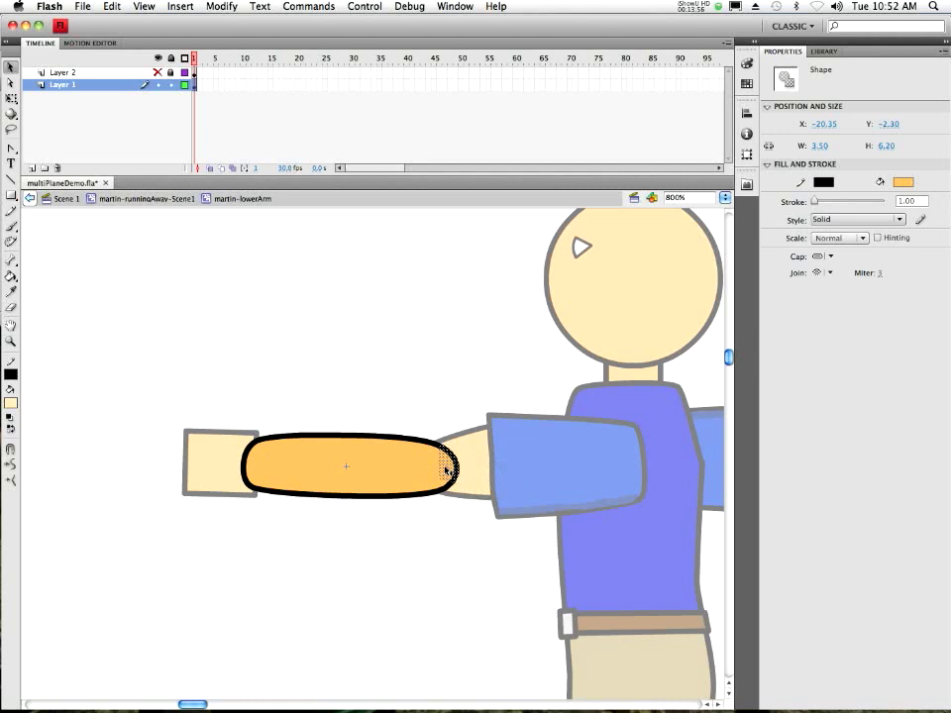
pyautogui.press('Delete')
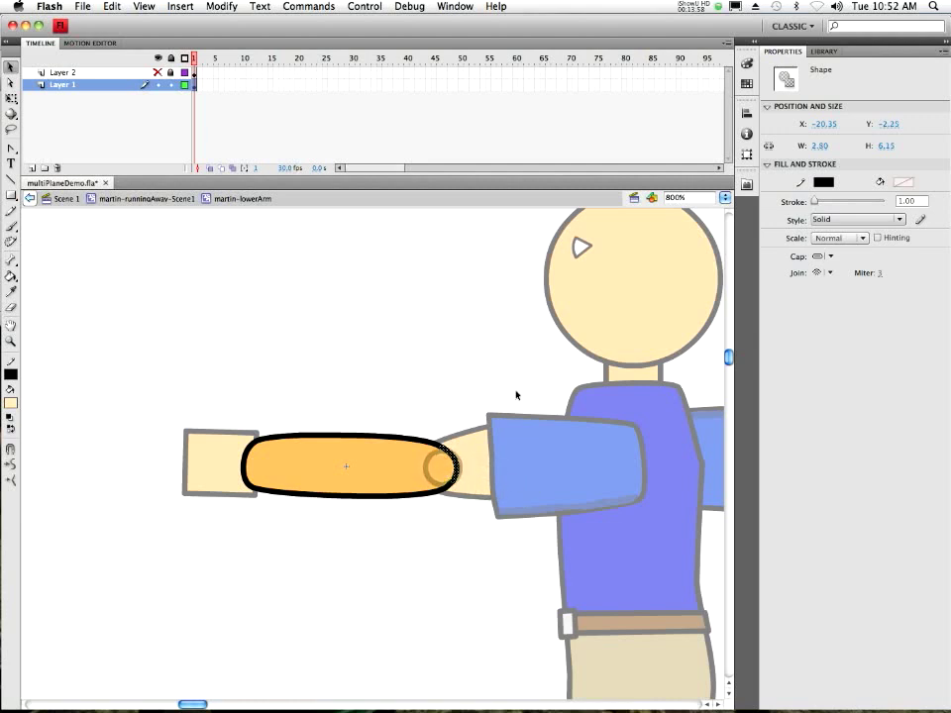
pyautogui.click(517, 396)
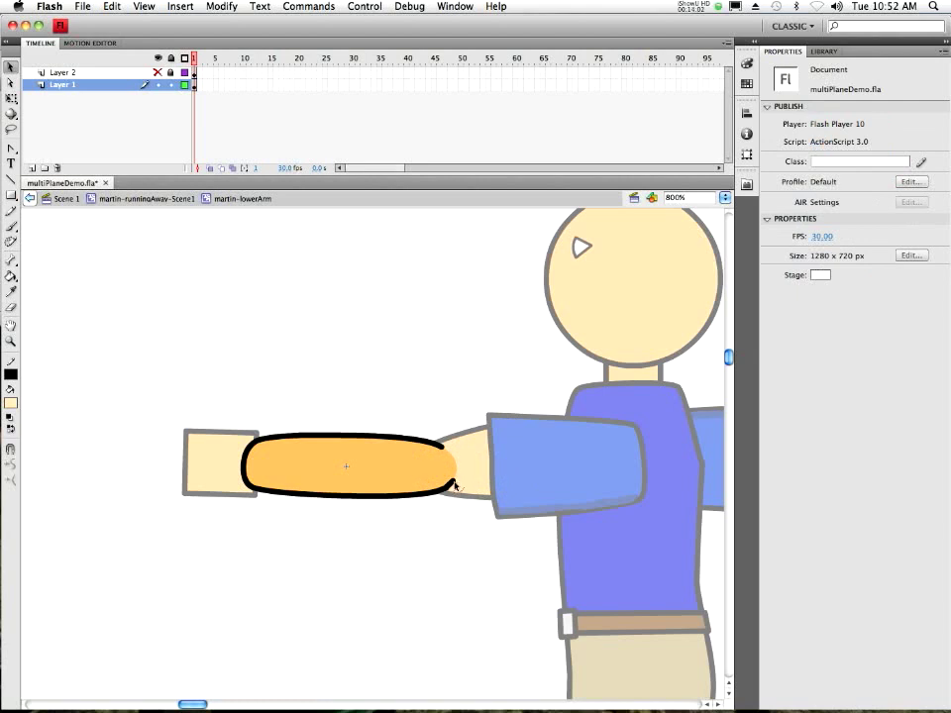
# Return to martin-runningAway-Scene1, bend the front arm upward at the elbow to test the open outline, and undo that bend
pyautogui.click(154, 198)
pyautogui.moveTo(244, 462); pyautogui.dragTo(348, 483)
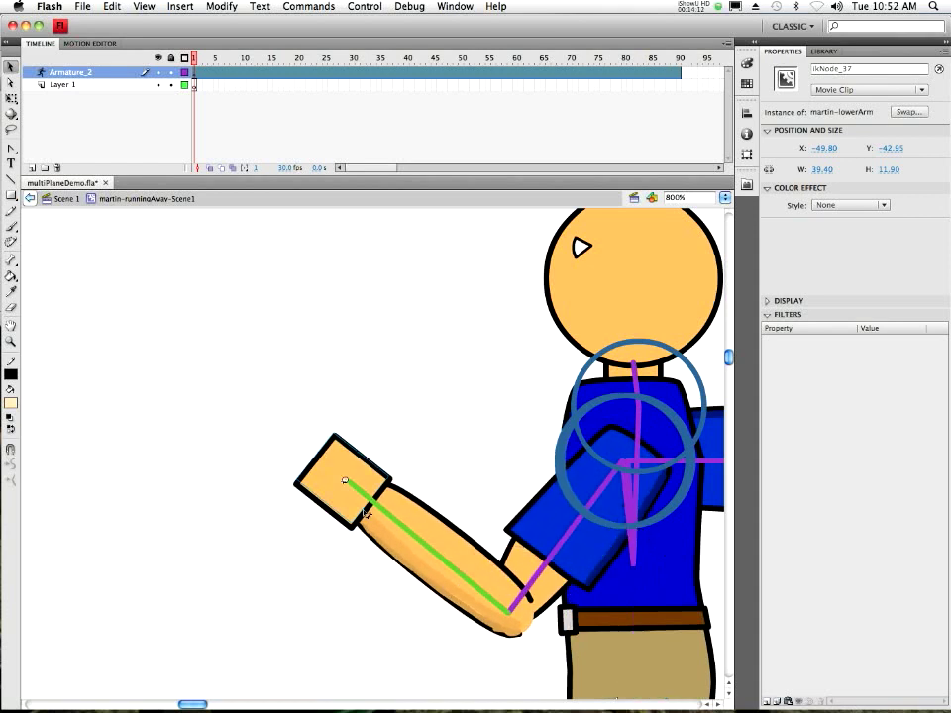
pyautogui.click(525, 622)
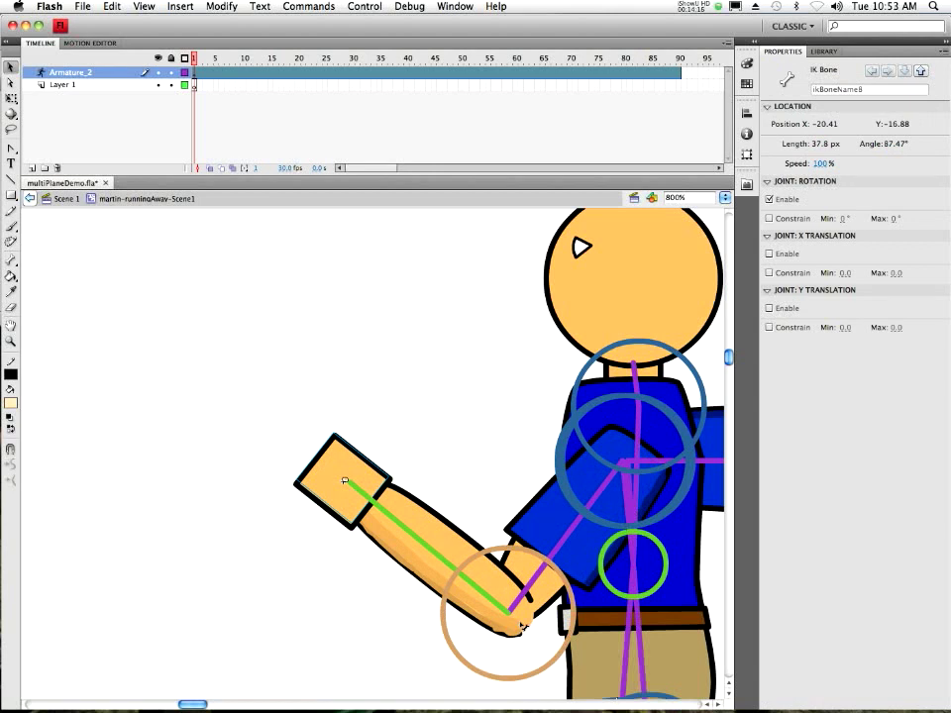
pyautogui.press('super+z')
# Reopen martin-lowerArm in place and pull the lower curve of its elbow end inward with the Subselection tool
pyautogui.doubleClick(333, 436)
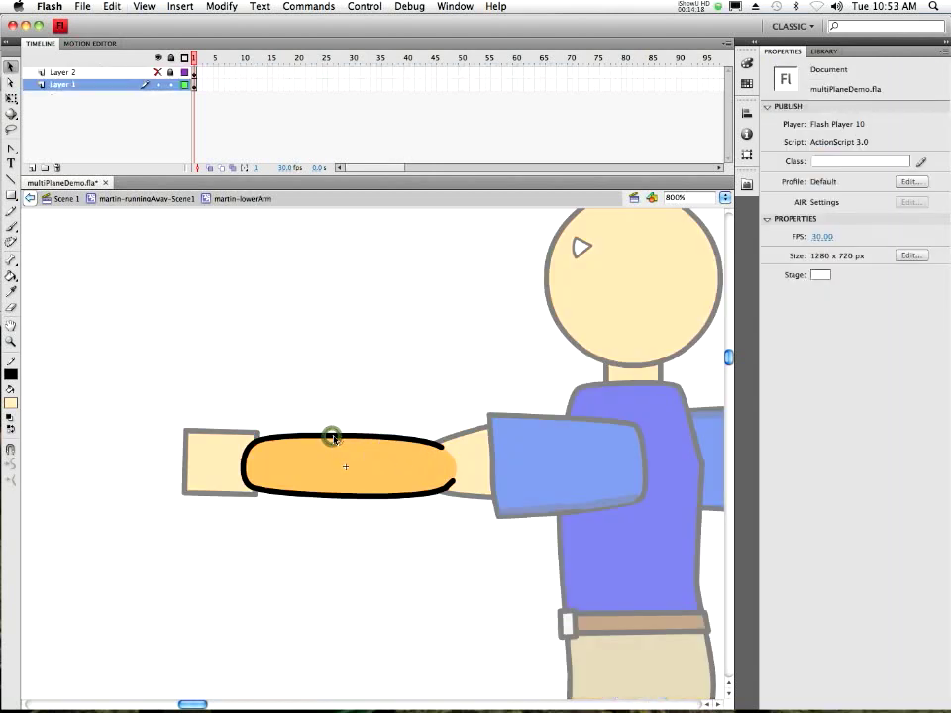
pyautogui.press('a')
pyautogui.click(450, 468)
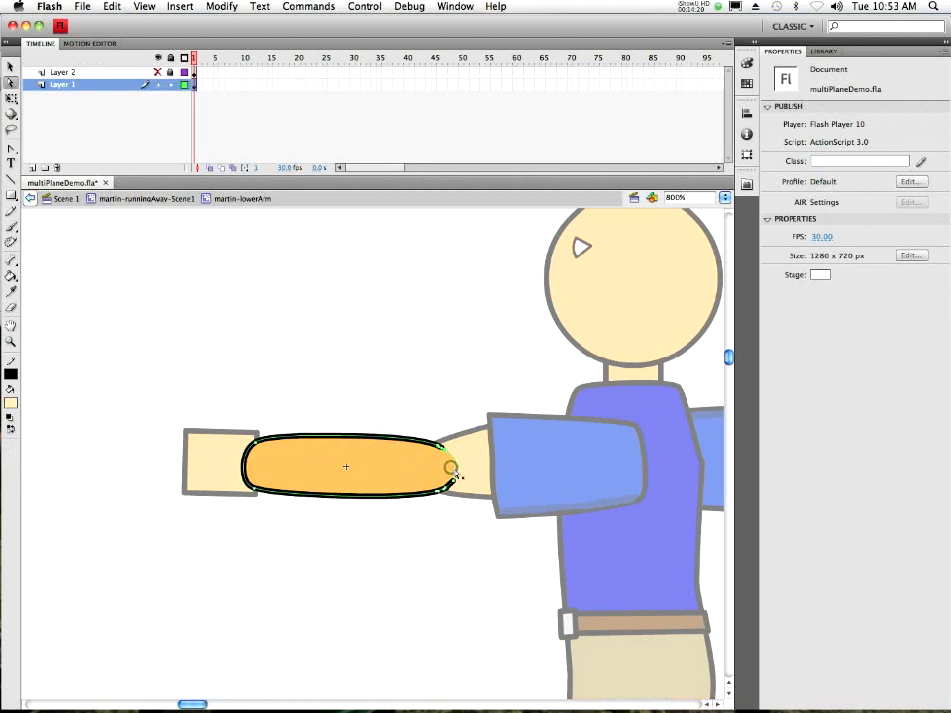
pyautogui.press('q')
pyautogui.press('super+equal')
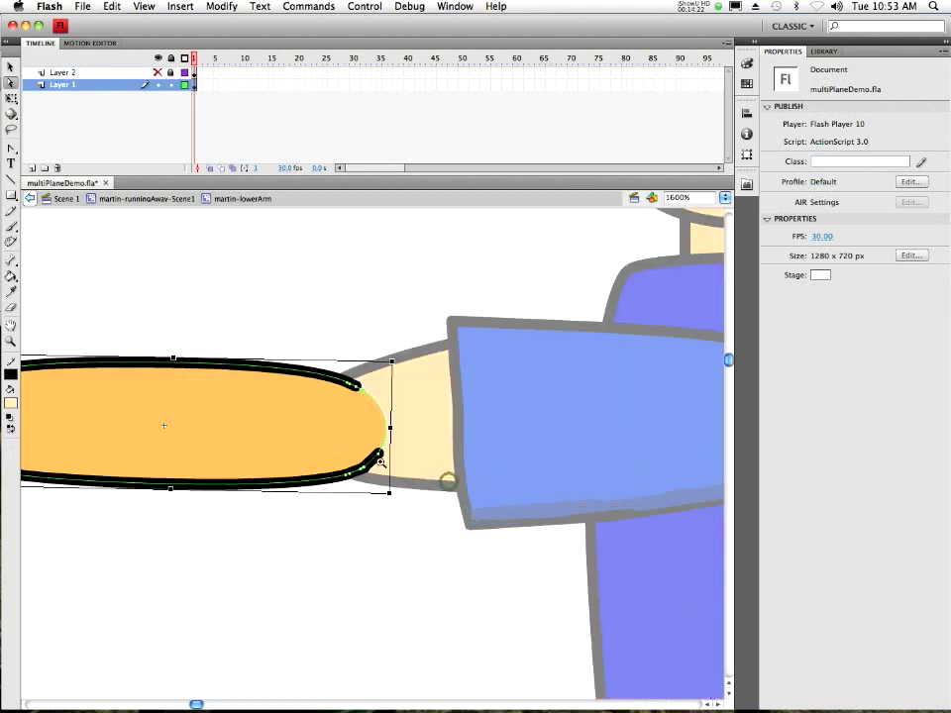
pyautogui.press('super+equal')
pyautogui.click(369, 455)
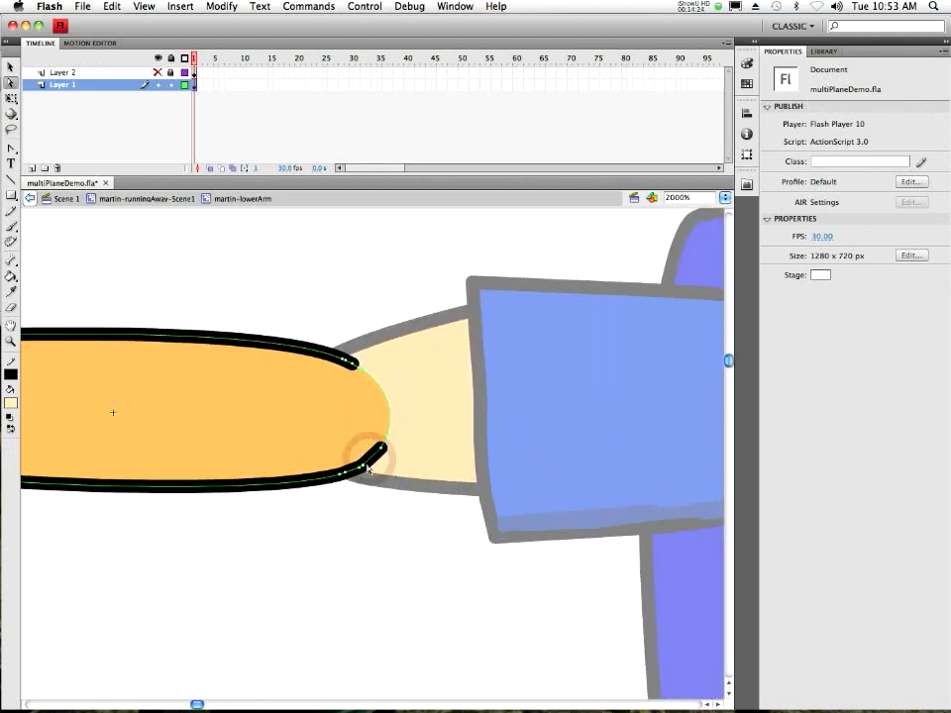
pyautogui.click(378, 449)
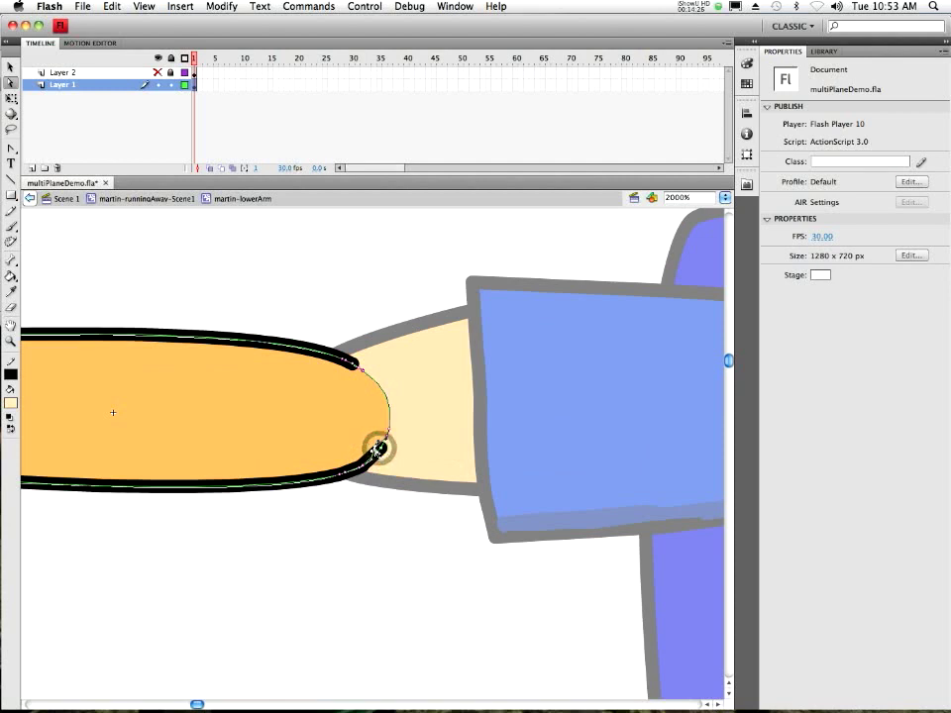
pyautogui.click(385, 434)
pyautogui.click(384, 424)
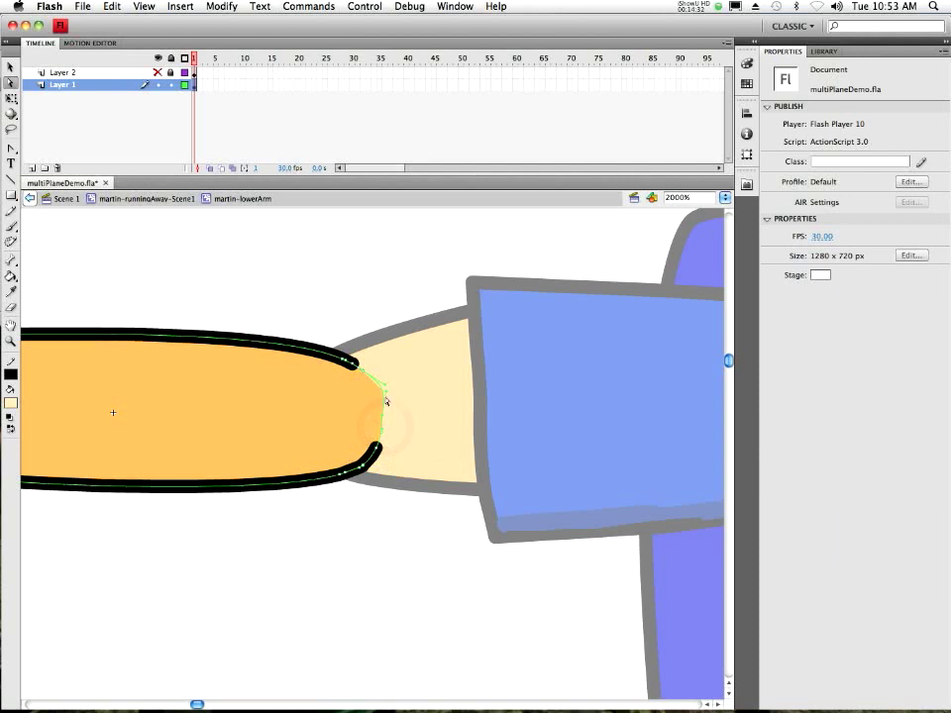
# Adjust the curve handles on the upper part of the elbow end to round off the fill's edge
pyautogui.click(383, 389)
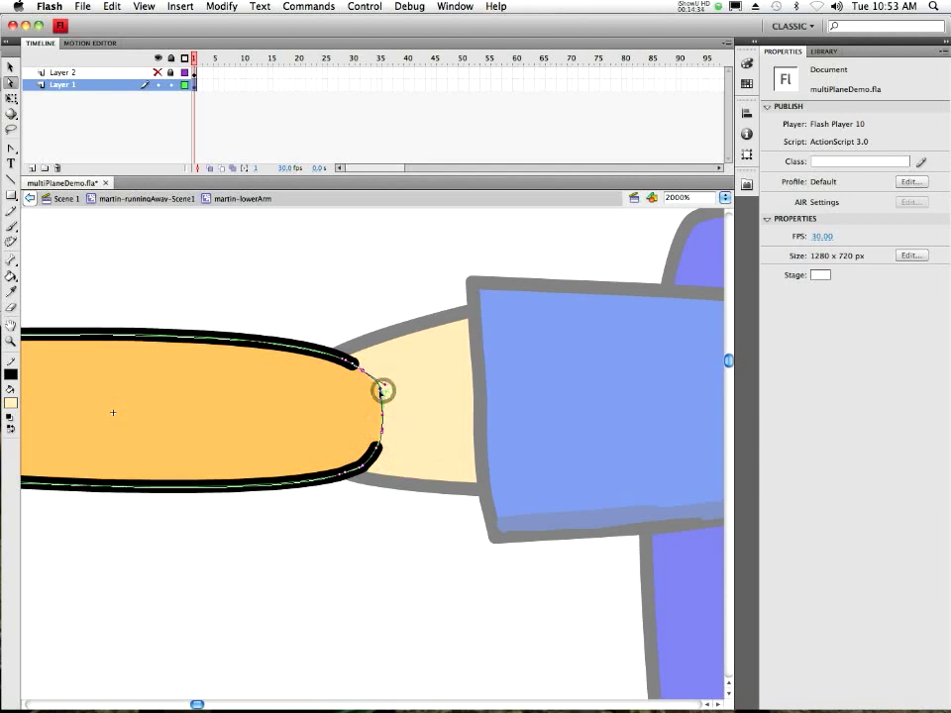
pyautogui.click(381, 385)
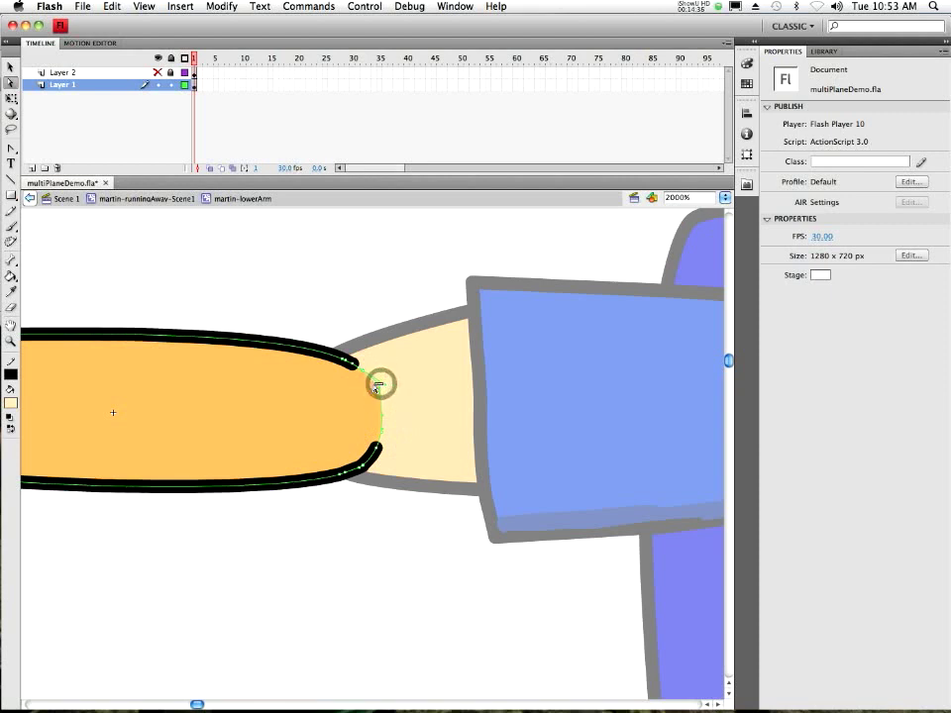
pyautogui.moveTo(364, 377); pyautogui.dragTo(380, 385)
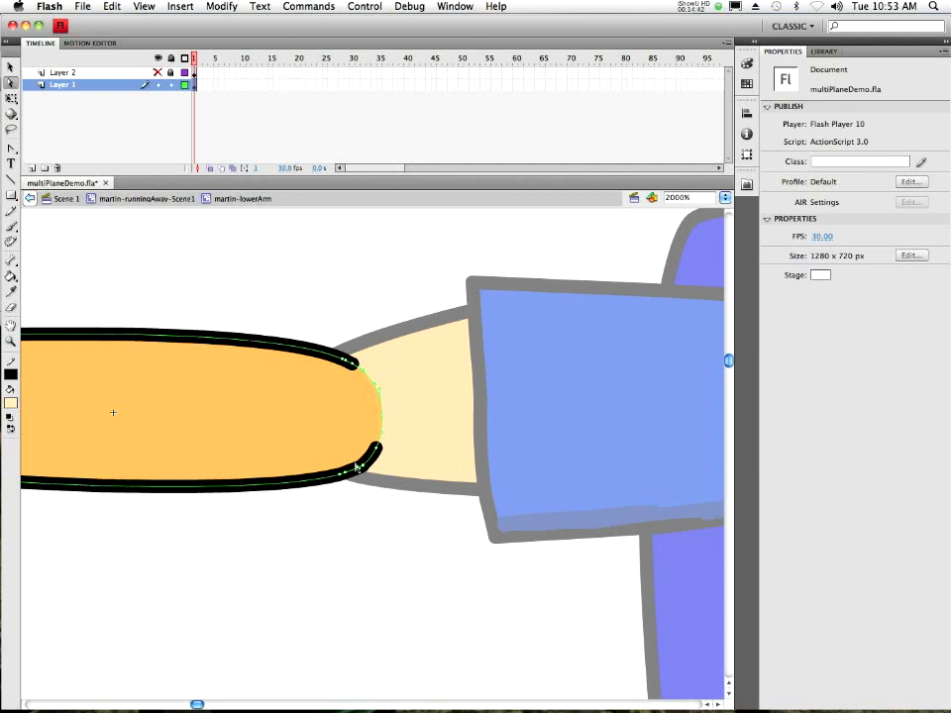
# Test the reshaped elbow by raising the hand in martin-runningAway-Scene1, and undo the pose
pyautogui.click(123, 201)
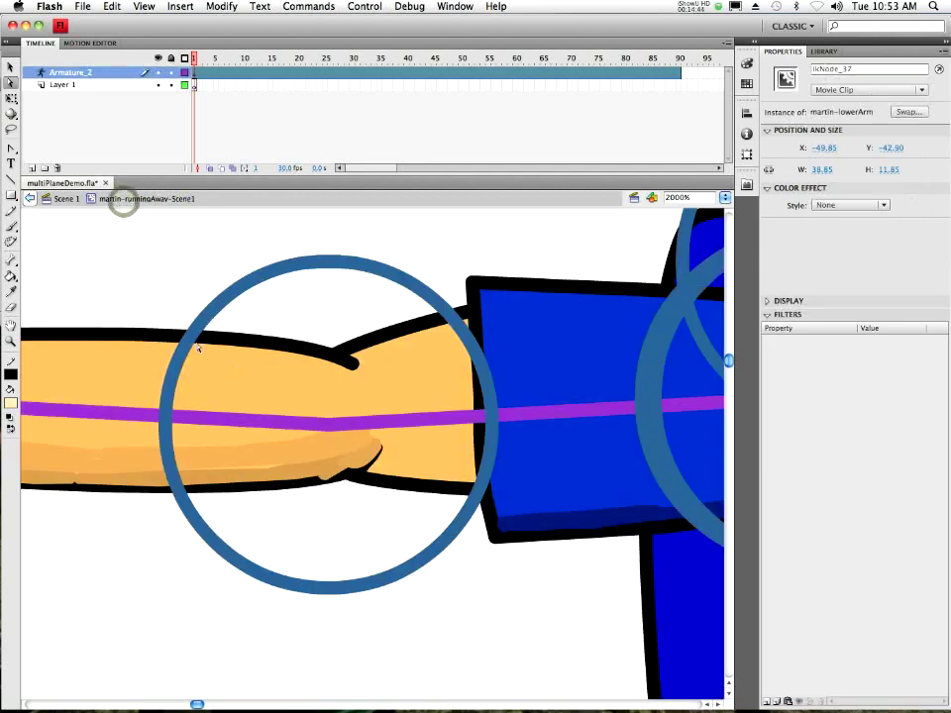
pyautogui.keyDown('alt'); pyautogui.click(248, 473); pyautogui.keyUp('alt')
pyautogui.moveTo(314, 433); pyautogui.dragTo(394, 340)
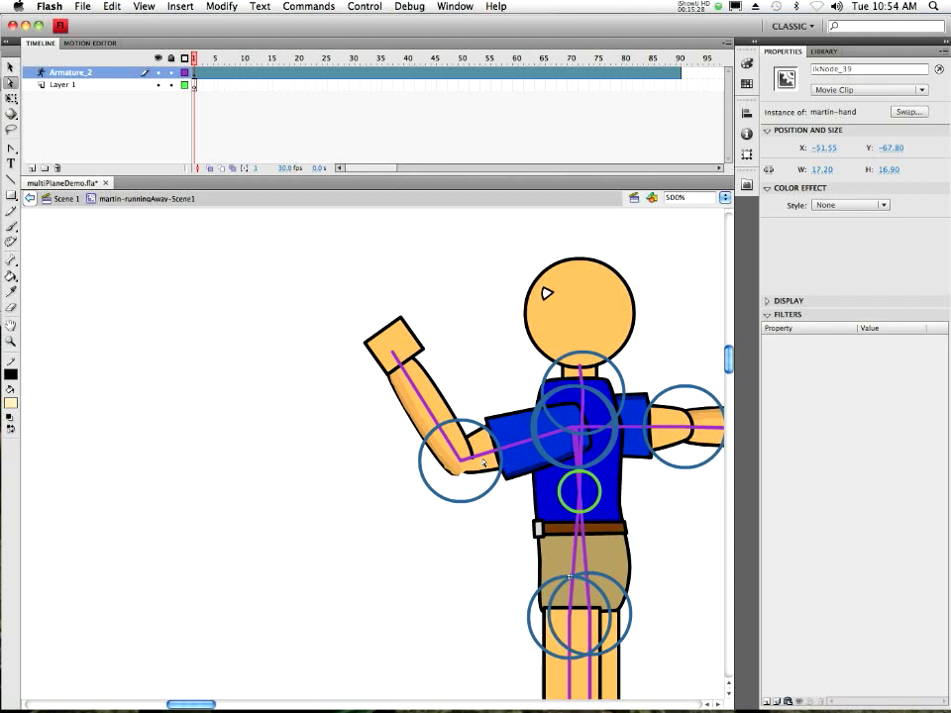
pyautogui.press('super+z')
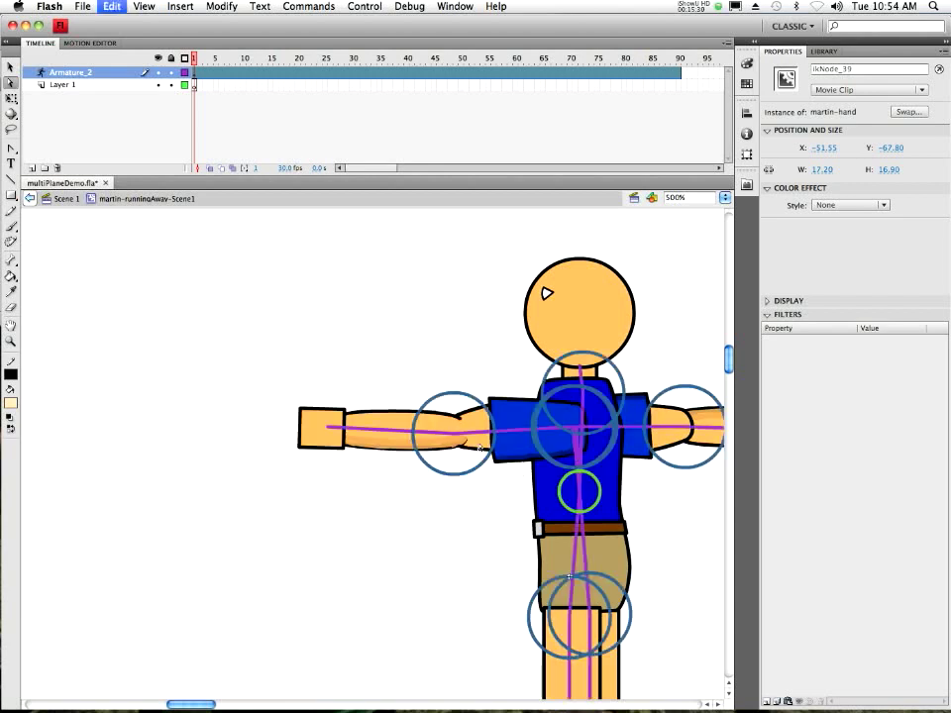
# Open martin-lowerArm in place and cut its black outline from Layer 1, leaving only the orange fill
pyautogui.click(369, 417)
pyautogui.press('v')
pyautogui.doubleClick(401, 418)
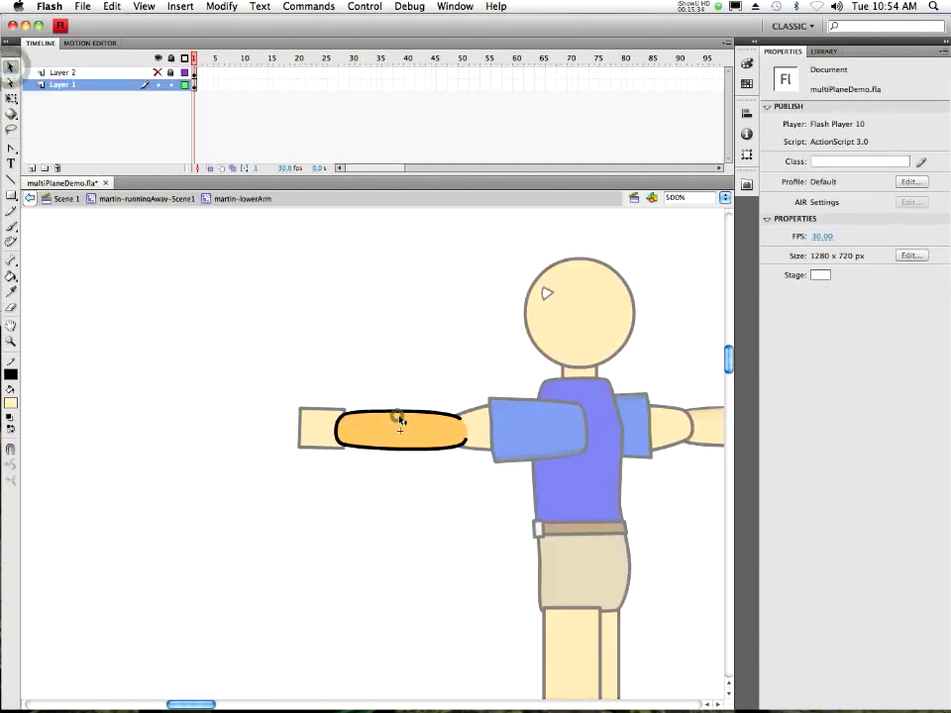
pyautogui.click(439, 451)
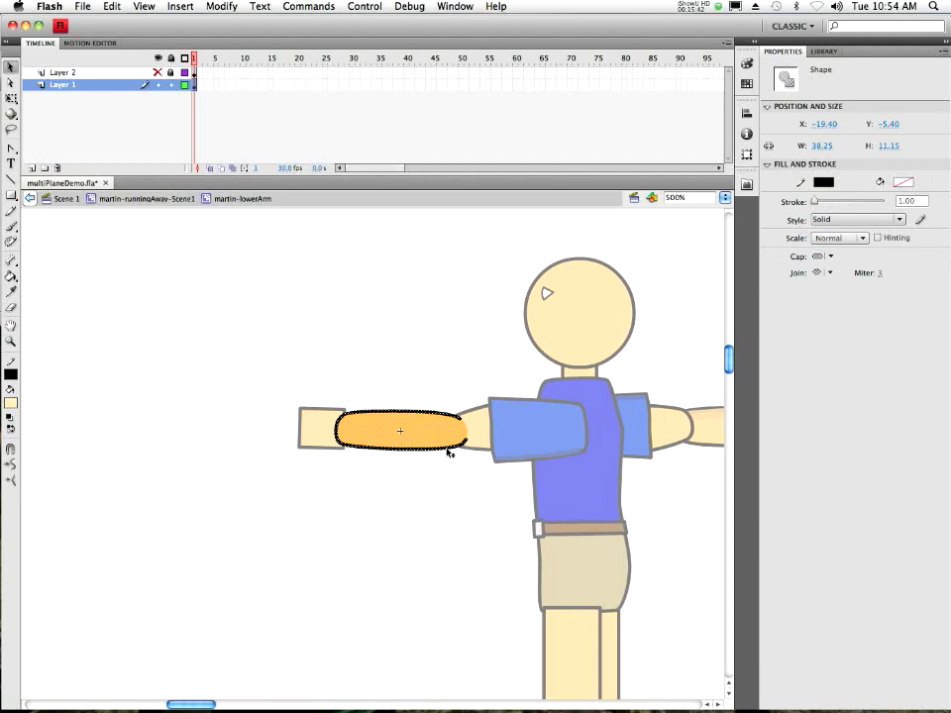
pyautogui.press('super+shift+a')
# Add a new layer above Layer 2 and paste the cut outline onto it in its original place
pyautogui.click(87, 72)
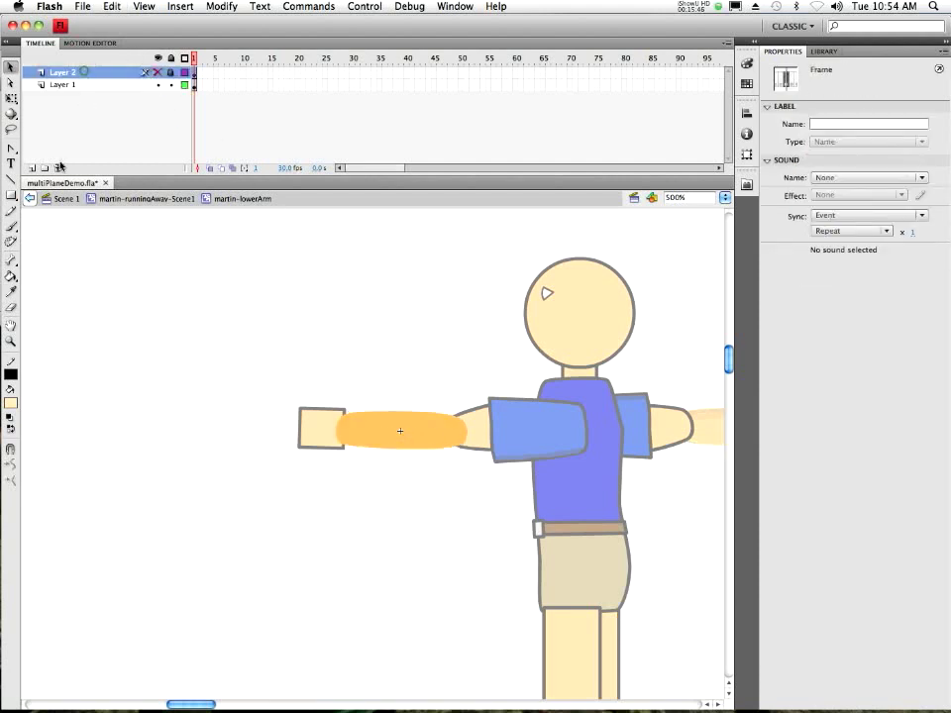
pyautogui.click(32, 168)
pyautogui.click(103, 8)
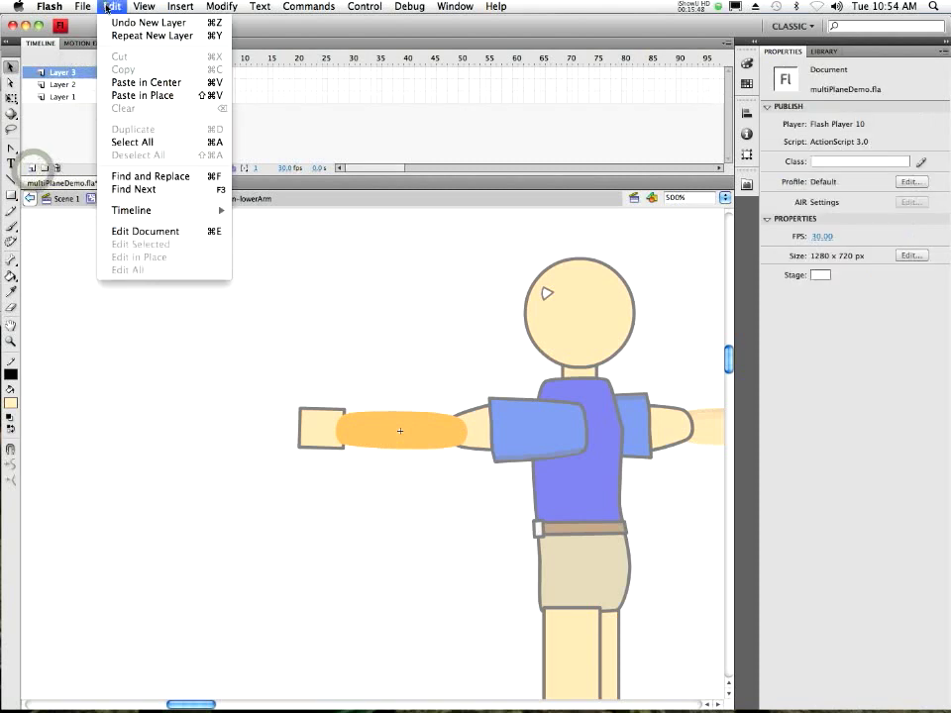
pyautogui.click(143, 96)
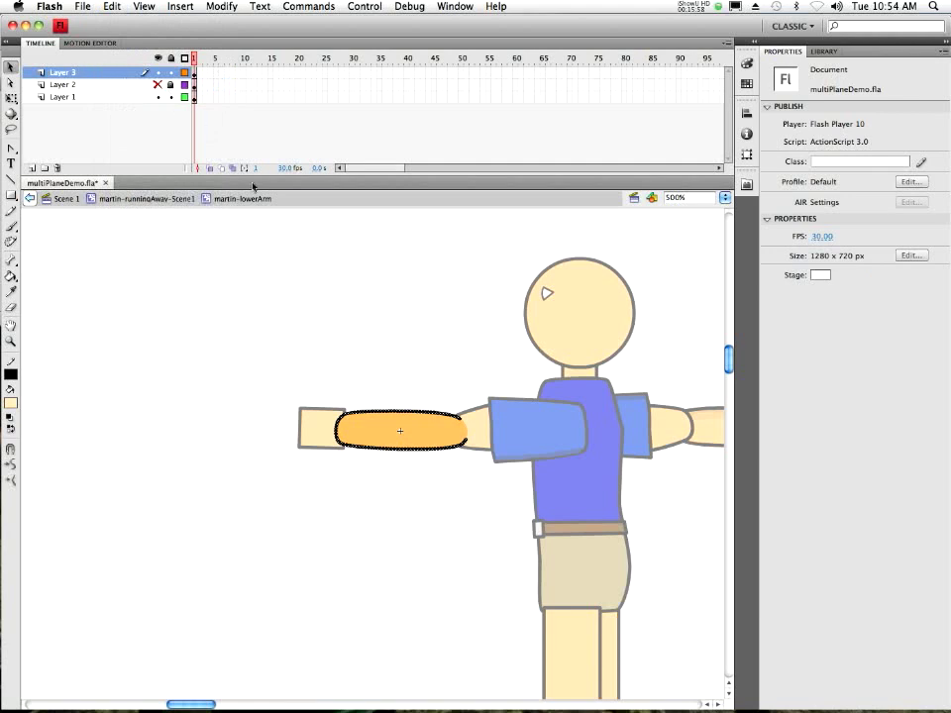
# Show the hidden shading on Layer 2 beneath the pasted outline and deselect the outline
pyautogui.click(451, 465)
pyautogui.click(449, 464)
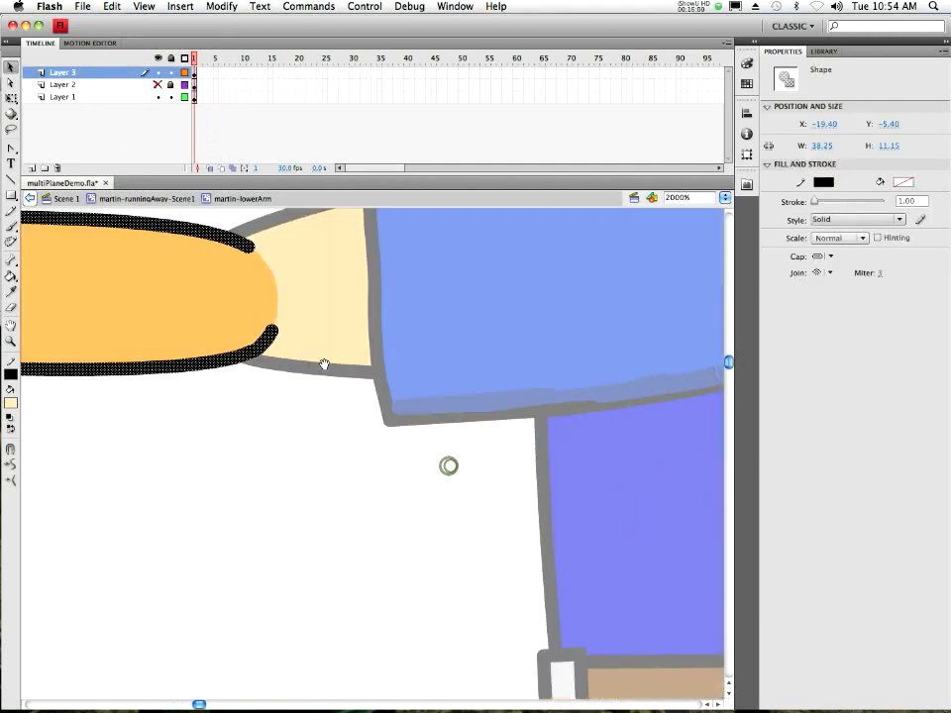
pyautogui.moveTo(324, 351); pyautogui.dragTo(532, 440)
pyautogui.keyDown('alt'); pyautogui.click(450, 419); pyautogui.keyUp('alt')
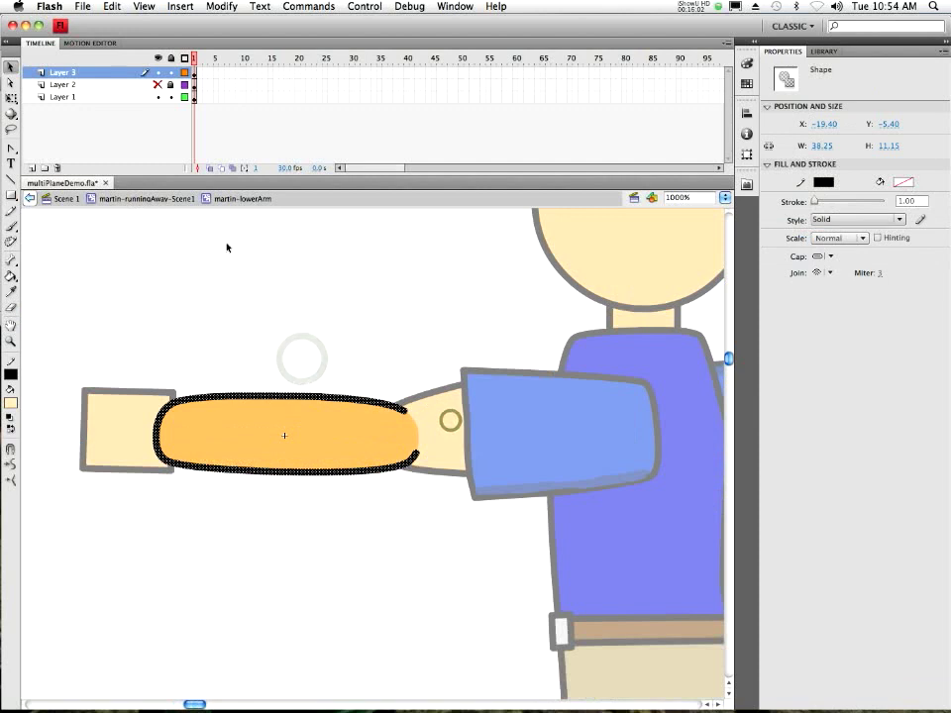
pyautogui.click(156, 85)
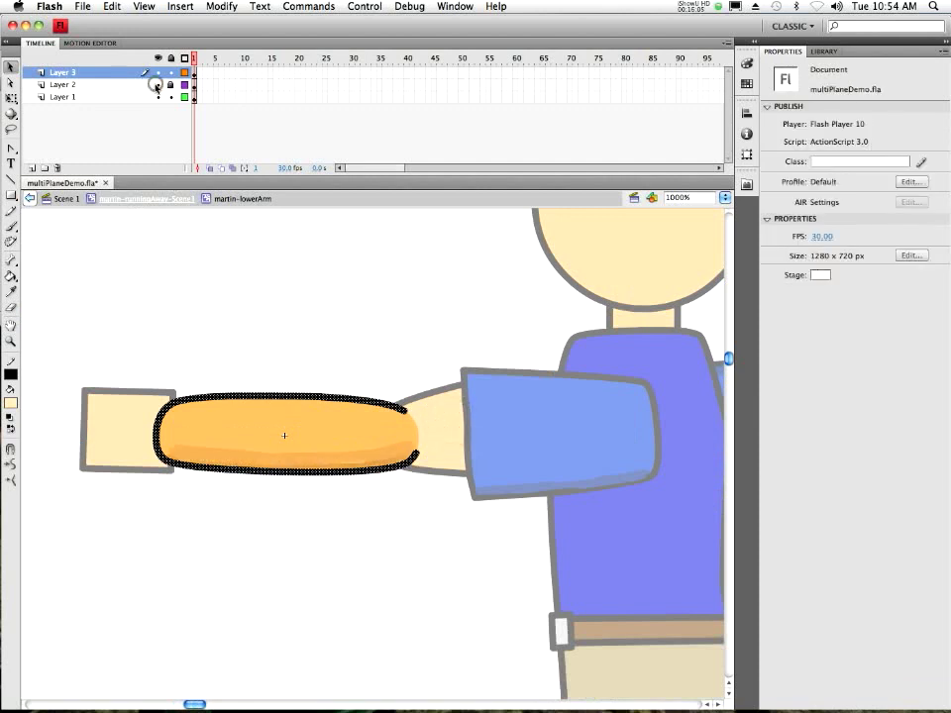
pyautogui.click(389, 482)
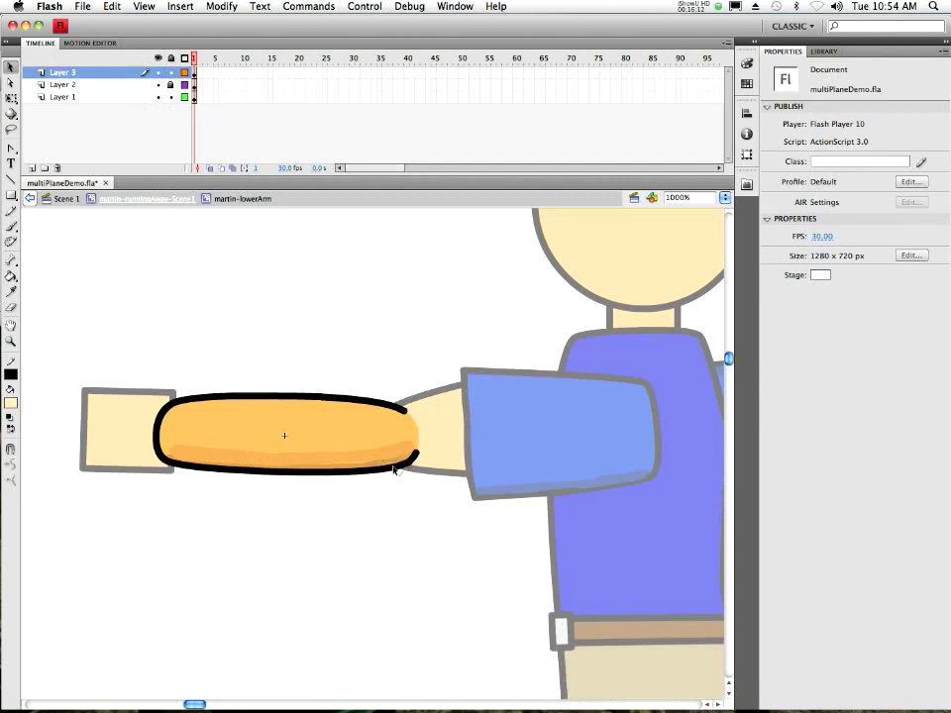
# Select the lower arm's outline, try a stroke size of 0.75, and settle on 0.60
pyautogui.click(386, 407)
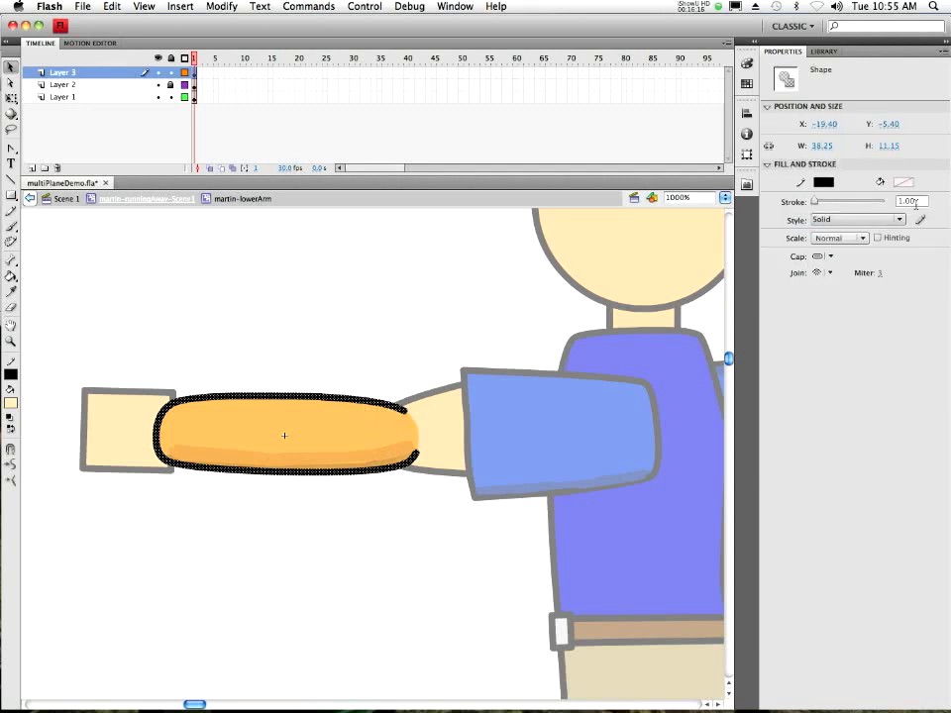
pyautogui.click(911, 201)
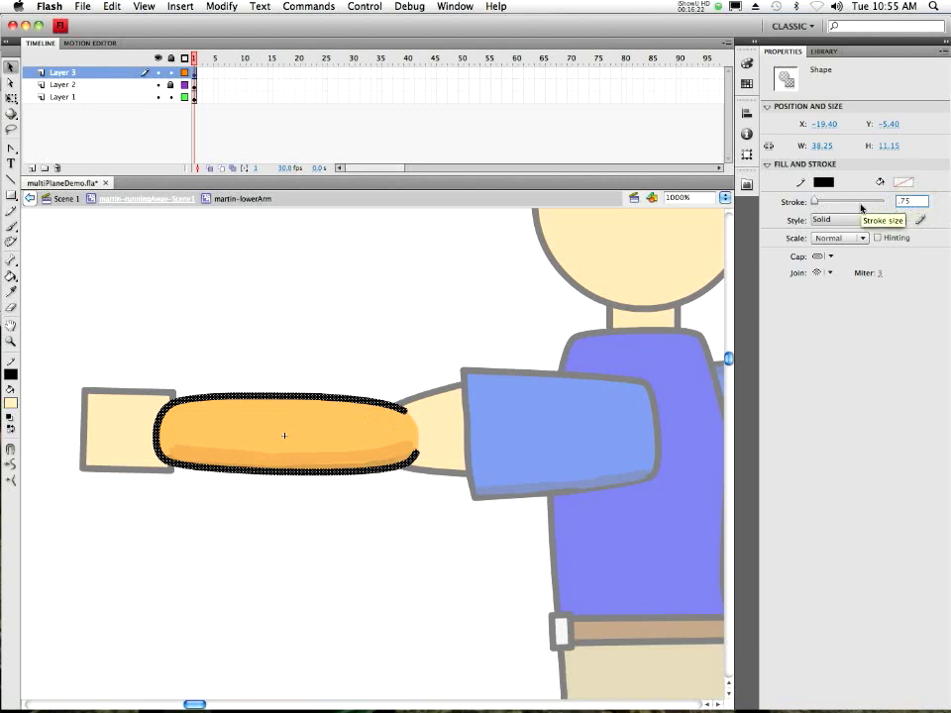
pyautogui.press('Return')
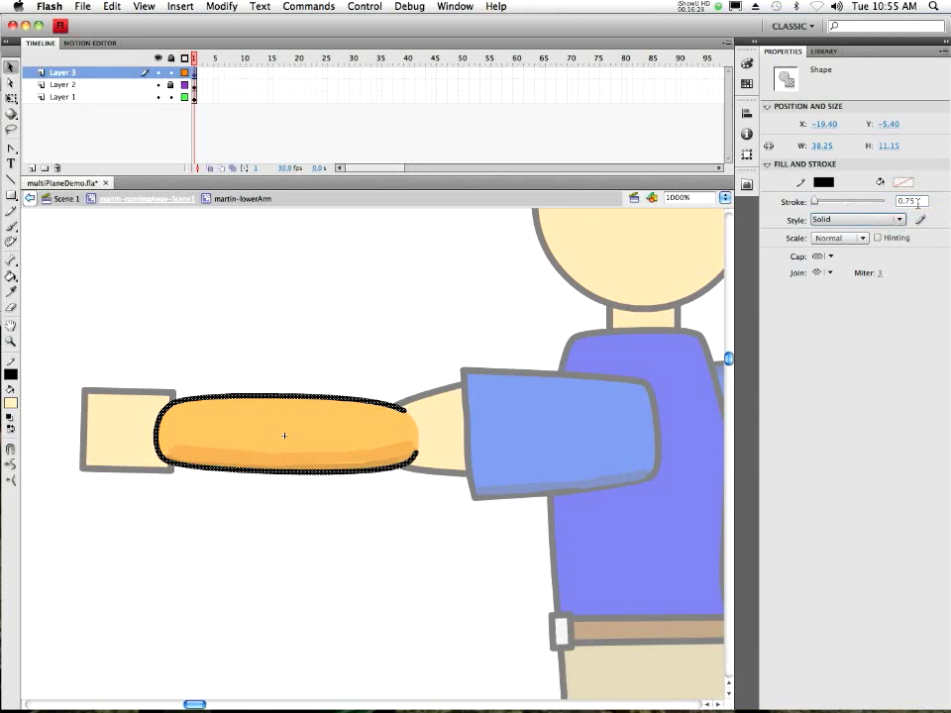
pyautogui.write('36')
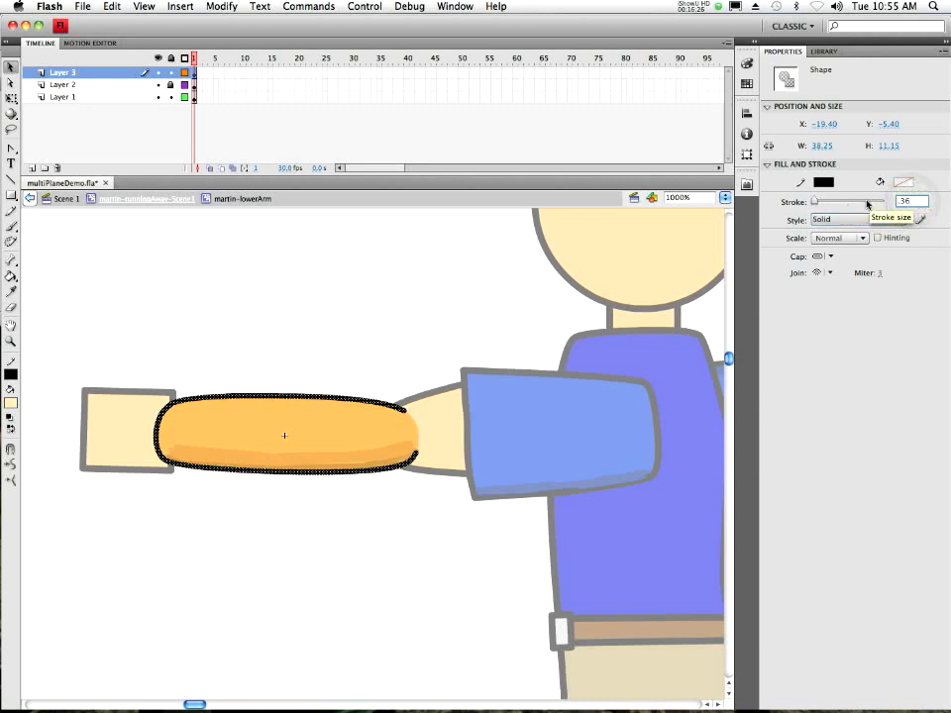
pyautogui.press('BackSpace')
pyautogui.press('BackSpace')
pyautogui.write('.60')
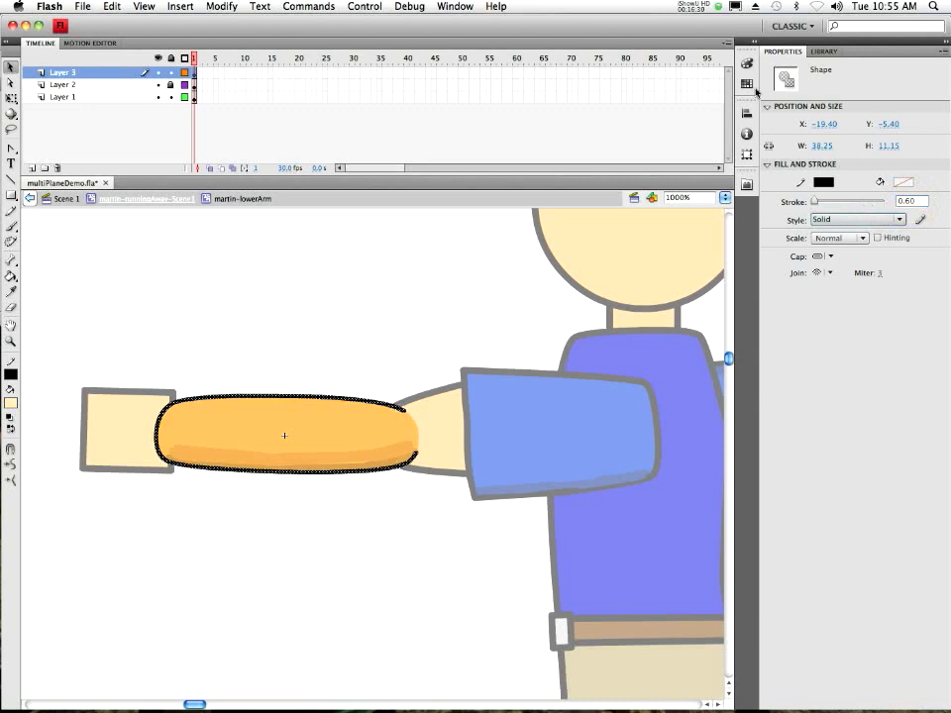
pyautogui.click(297, 309)
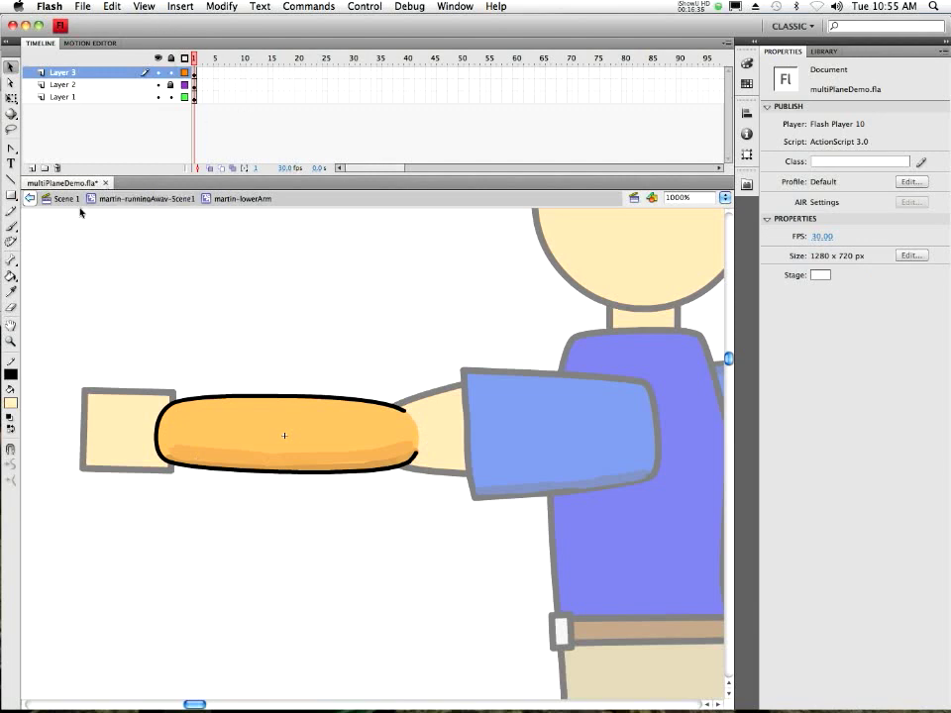
# Return to martin-runningAway-Scene1 and bend the front arm upward at the elbow with the forearm raised
pyautogui.click(134, 199)
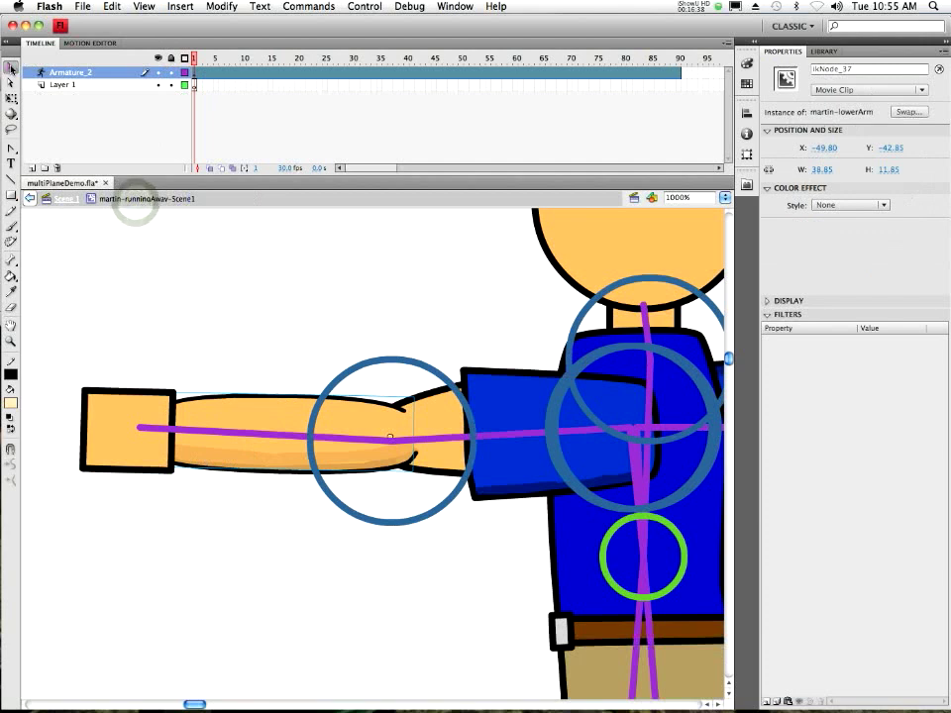
pyautogui.moveTo(186, 452); pyautogui.dragTo(285, 377)
pyautogui.moveTo(202, 400); pyautogui.dragTo(292, 372)
pyautogui.click(426, 536)
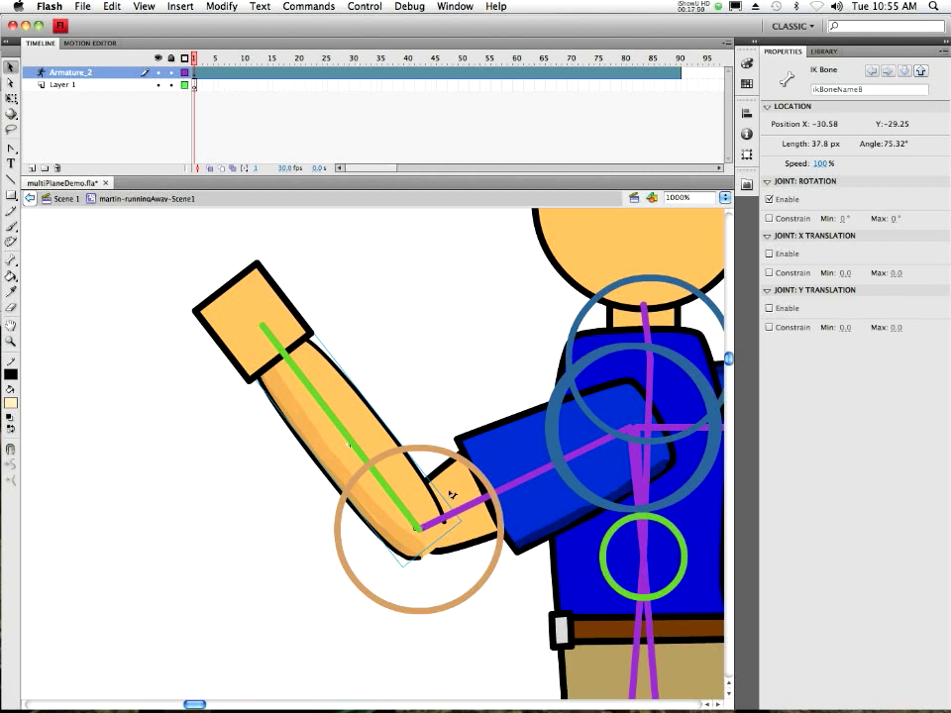
# Open martin-upperArm in place and extend the skin shape's rounded elbow end toward the lower arm's tip using its anchor points
pyautogui.doubleClick(437, 467)
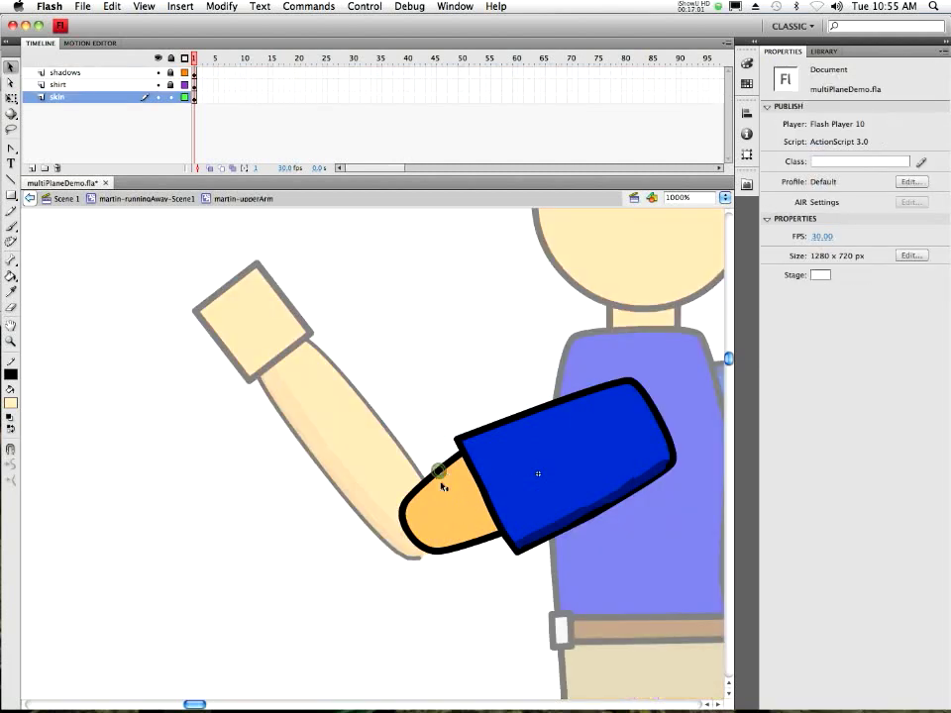
pyautogui.click(428, 552)
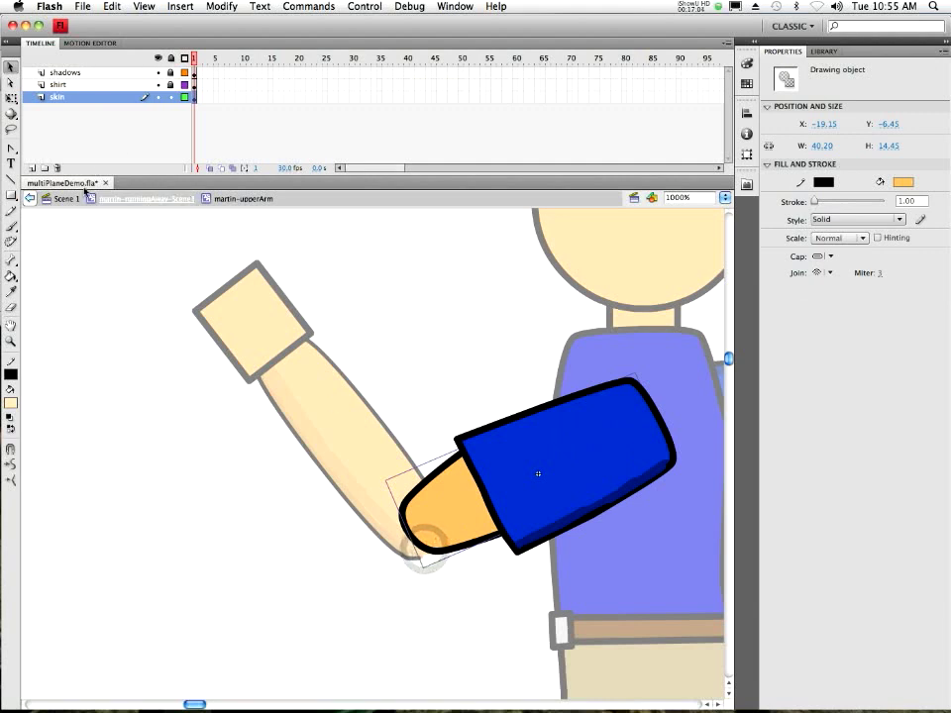
pyautogui.click(10, 83)
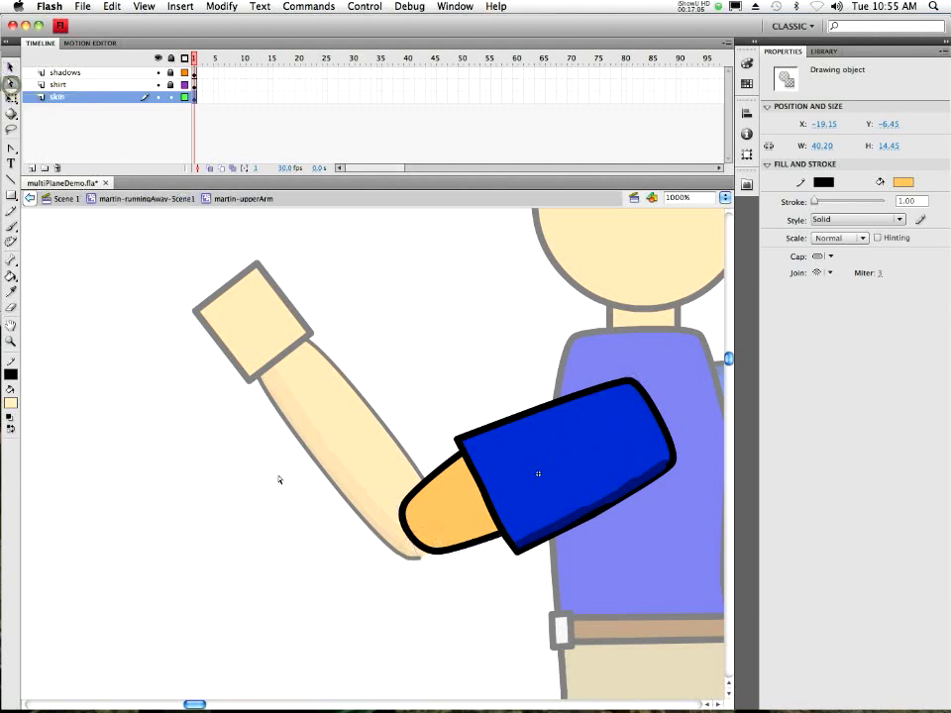
pyautogui.click(430, 555)
pyautogui.moveTo(423, 560); pyautogui.dragTo(400, 559)
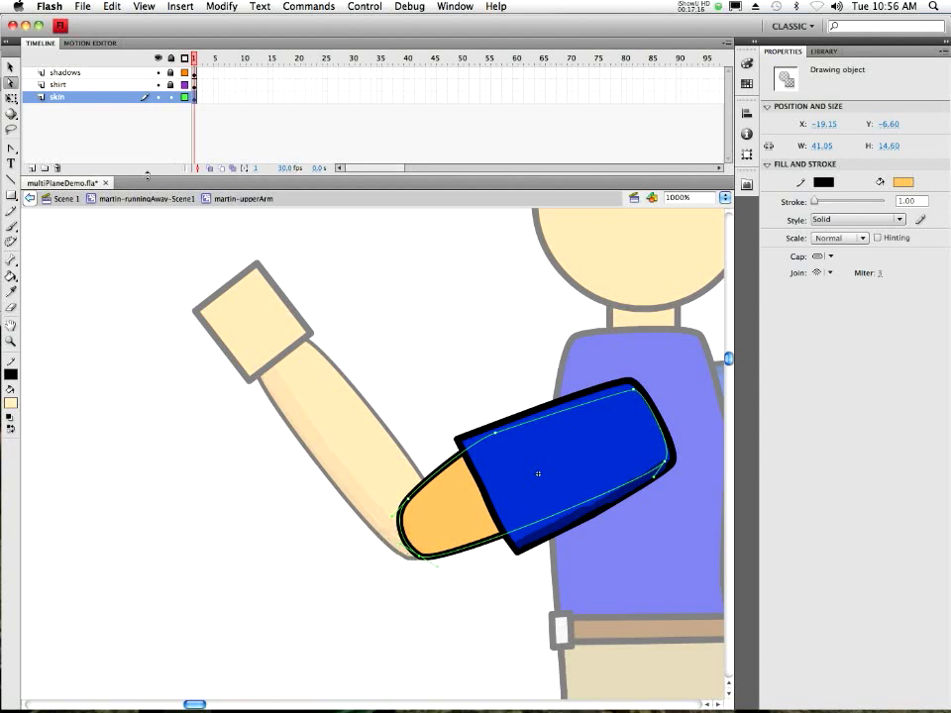
# Return to martin-runningAway-Scene1 and swing the front arm at the shoulder and elbow into a slightly straighter raised pose
pyautogui.click(145, 198)
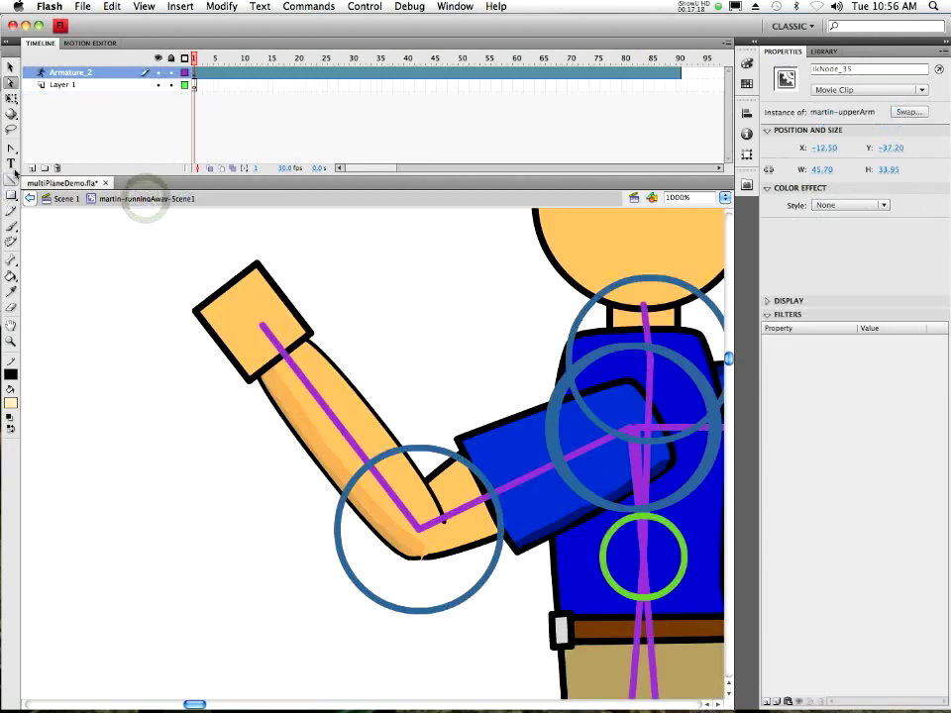
pyautogui.moveTo(294, 410); pyautogui.dragTo(412, 558)
pyautogui.click(388, 499)
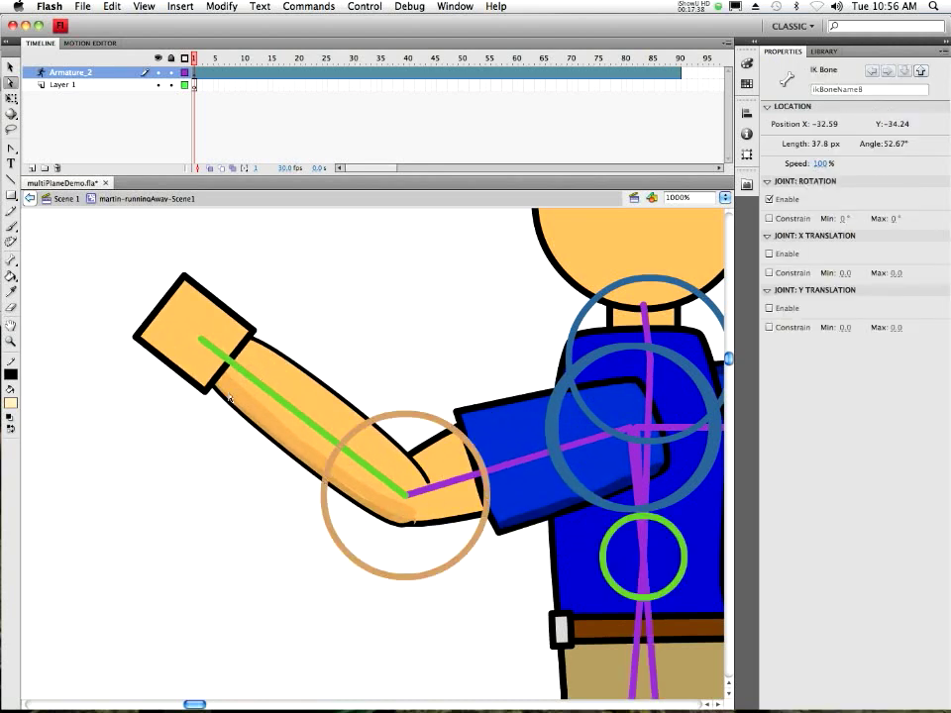
# Open martin-lowerArm in place and rename Layer 1 as "skin Layer - base"
pyautogui.click(313, 382)
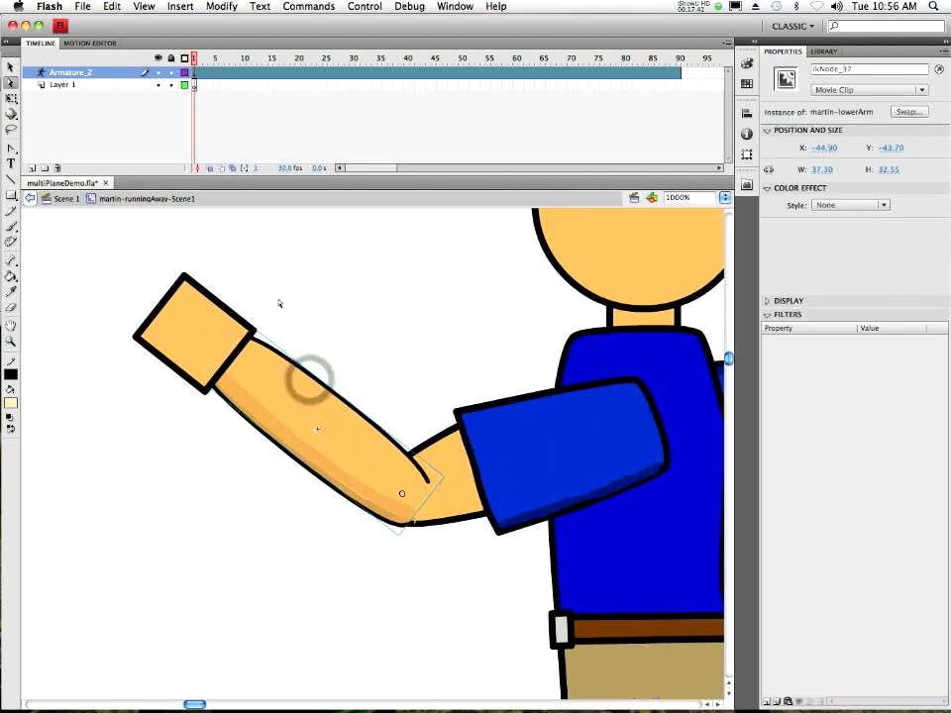
pyautogui.doubleClick(317, 384)
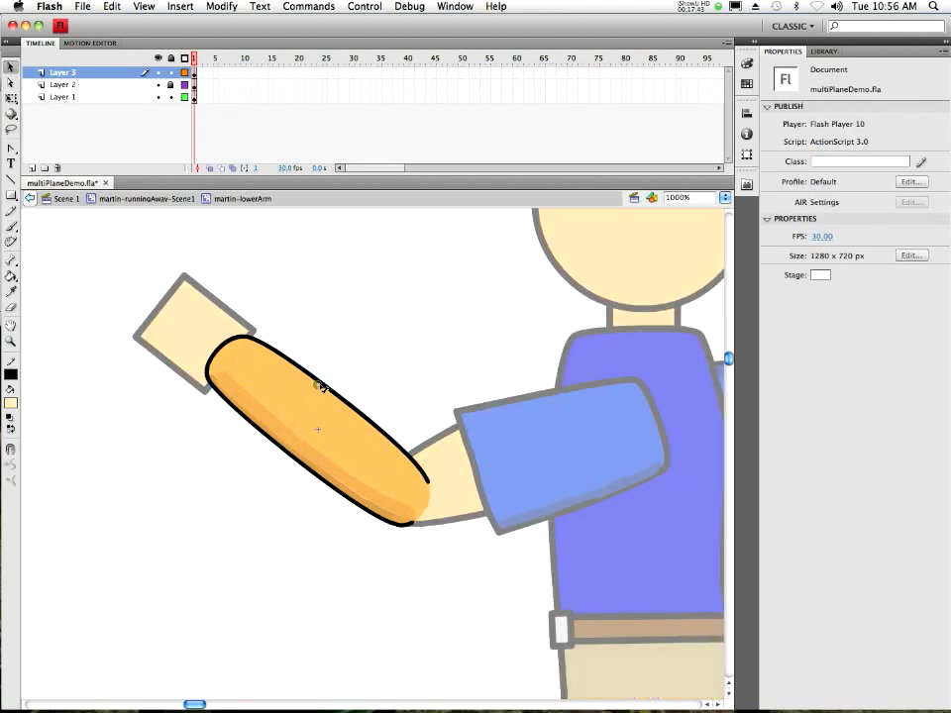
pyautogui.click(78, 84)
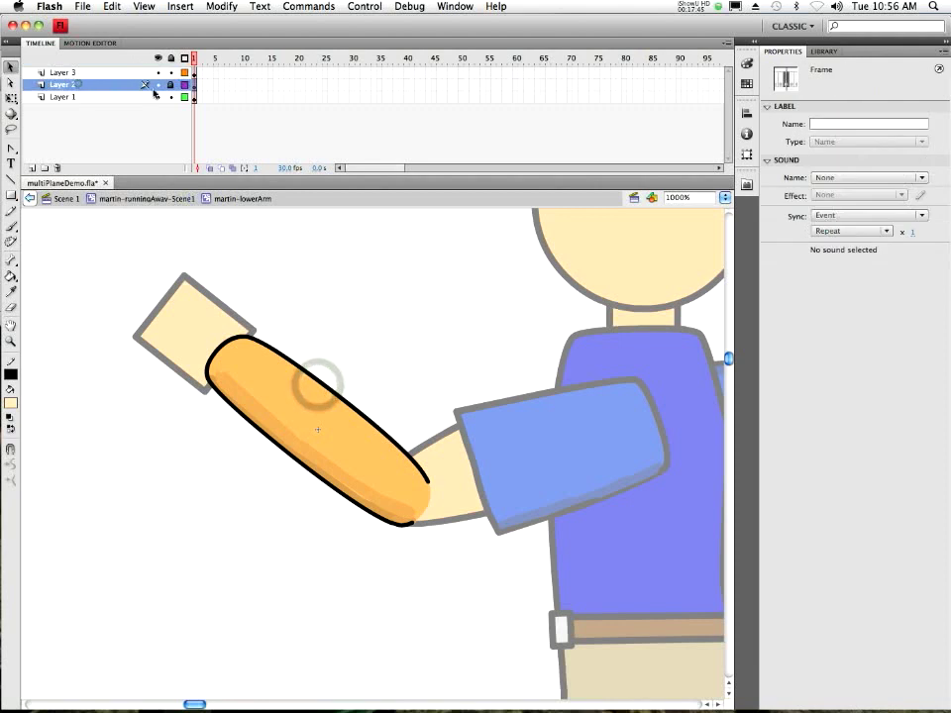
pyautogui.click(72, 99)
pyautogui.doubleClick(73, 99)
pyautogui.write('skin')
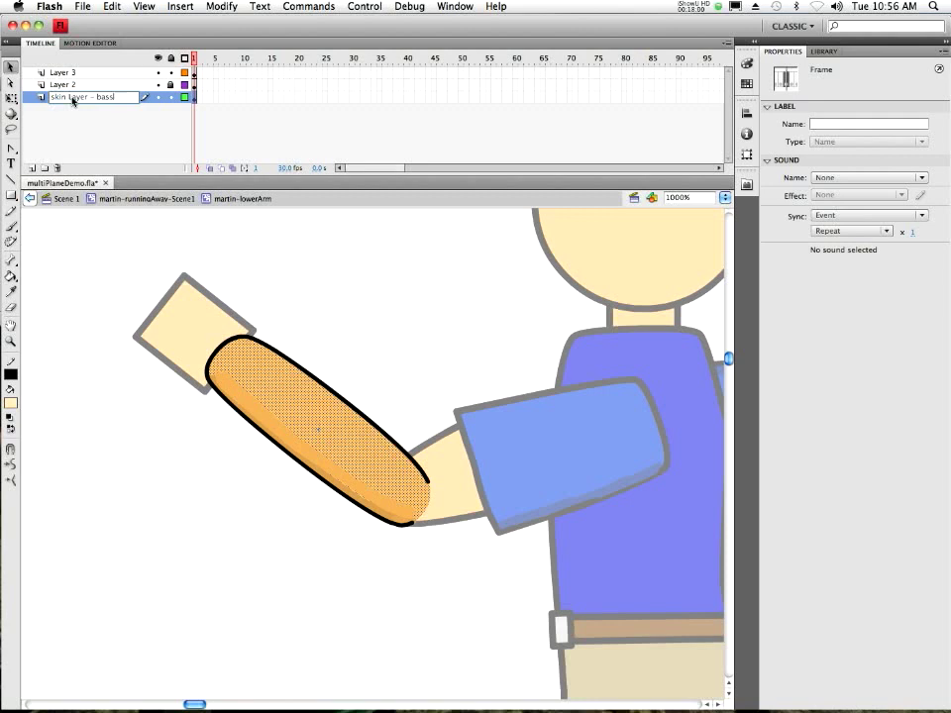
pyautogui.press('BackSpace')
pyautogui.press('BackSpace')
pyautogui.press('Return')
# Rename Layer 2 as "shading" and Layer 3 as "outline"
pyautogui.doubleClick(58, 85)
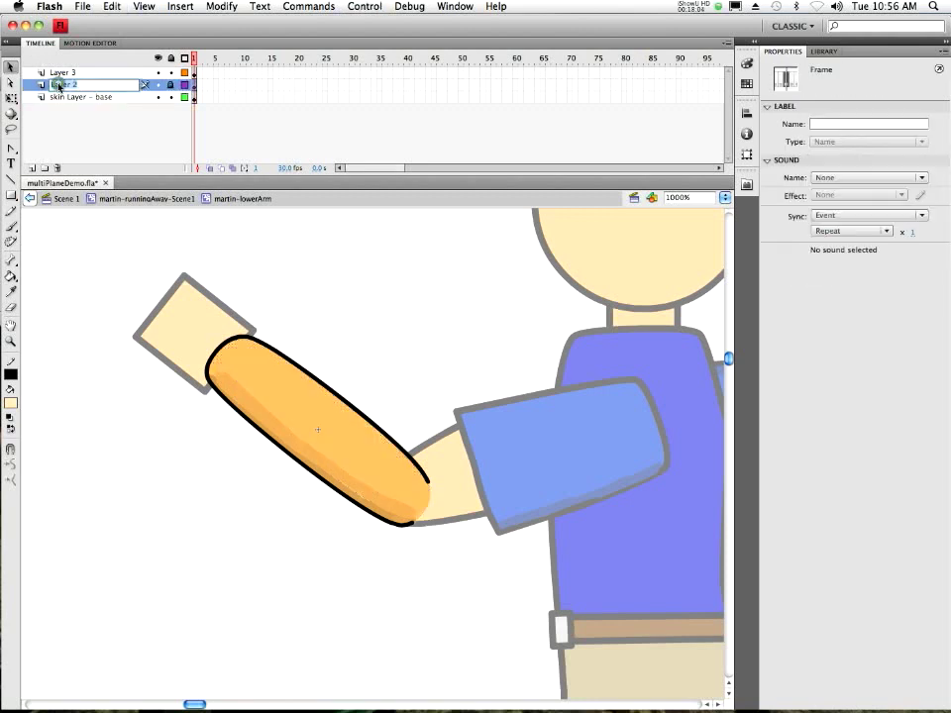
pyautogui.write('shading')
pyautogui.press('Return')
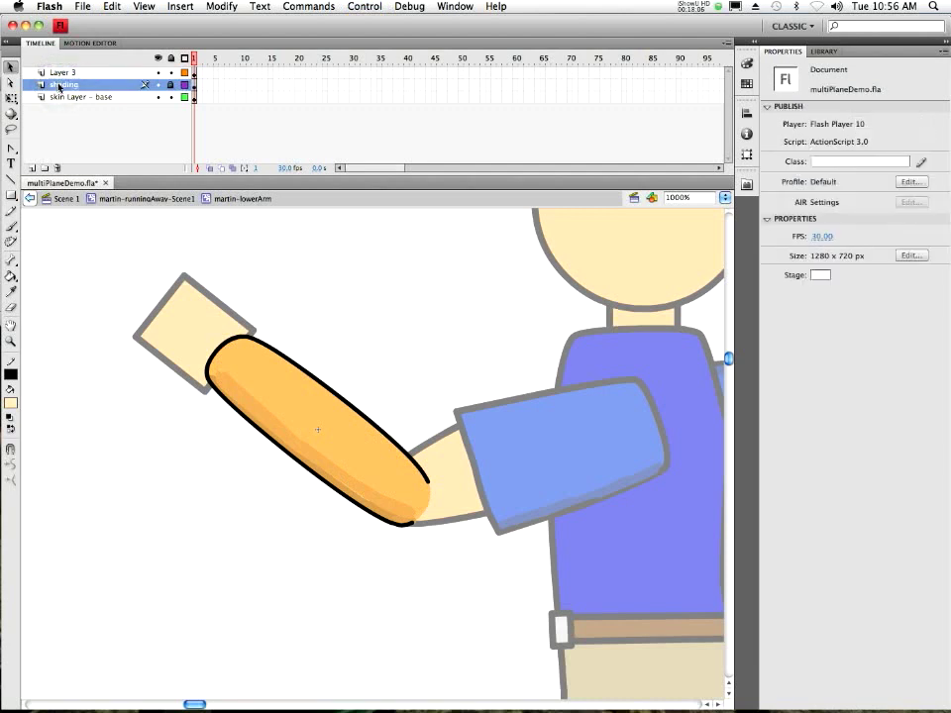
pyautogui.doubleClick(61, 72)
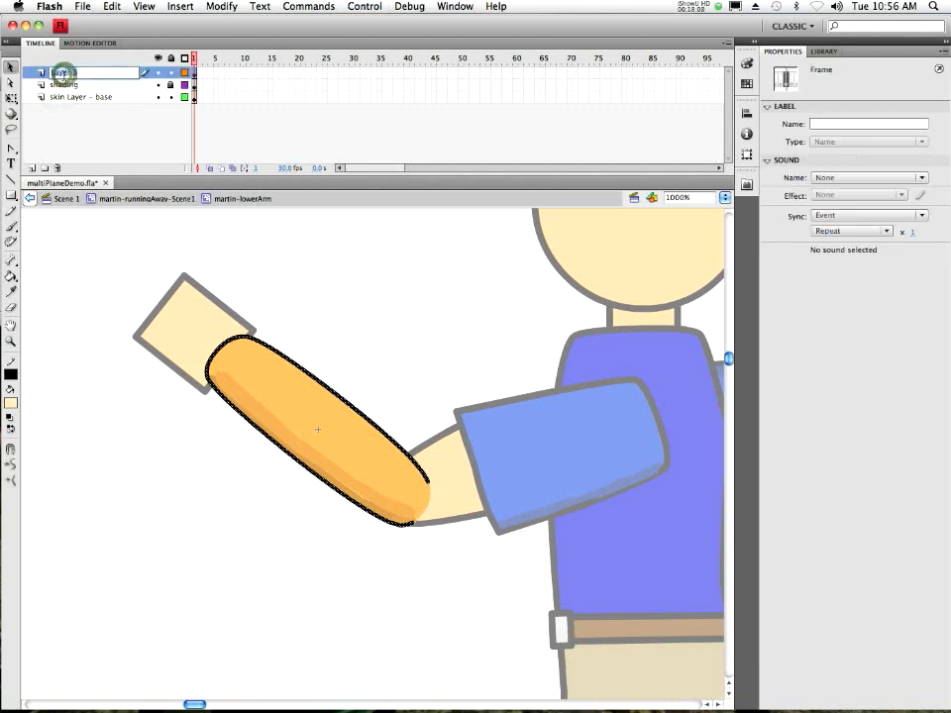
pyautogui.write('outline')
pyautogui.press('Return')
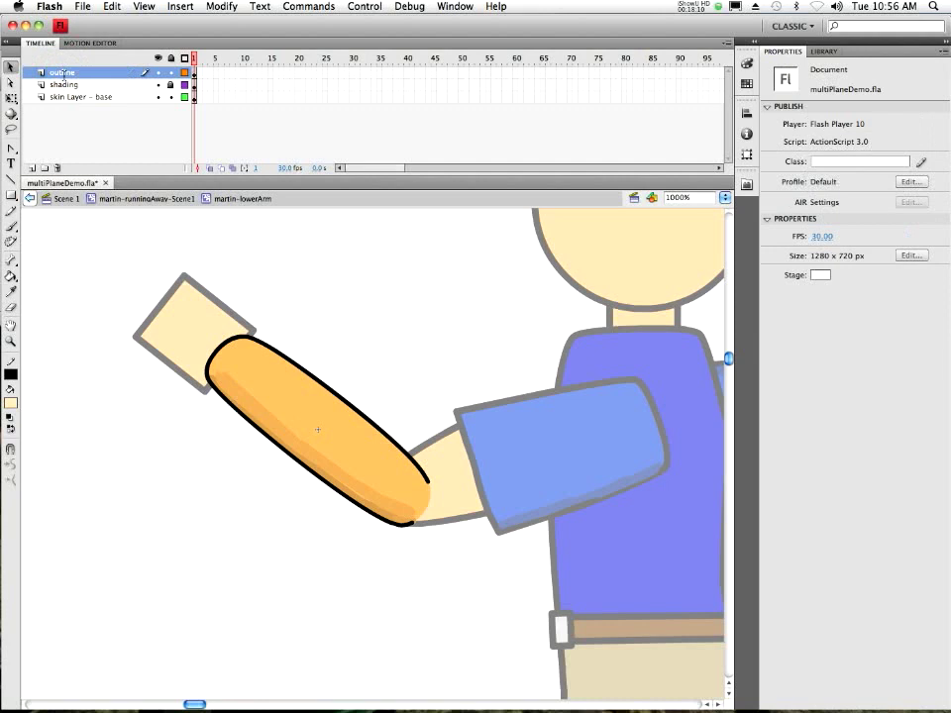
# Lock the outline and skin Layer - base layers, unlock shading, and fill its selected strokes with the arm's sampled skin color
pyautogui.click(170, 72)
pyautogui.click(71, 85)
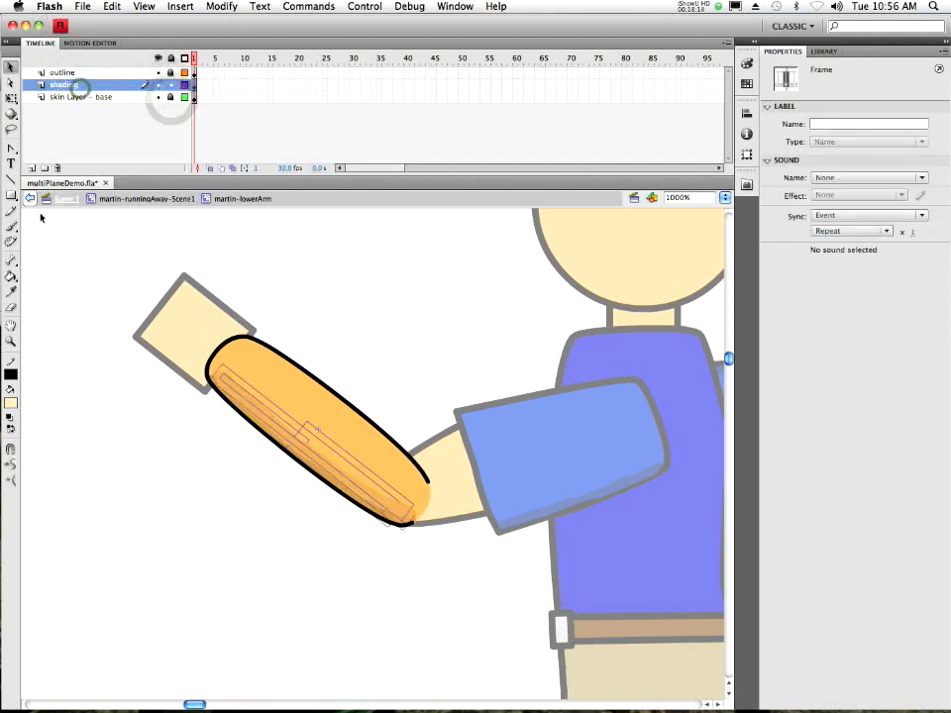
pyautogui.click(10, 403)
pyautogui.click(278, 386)
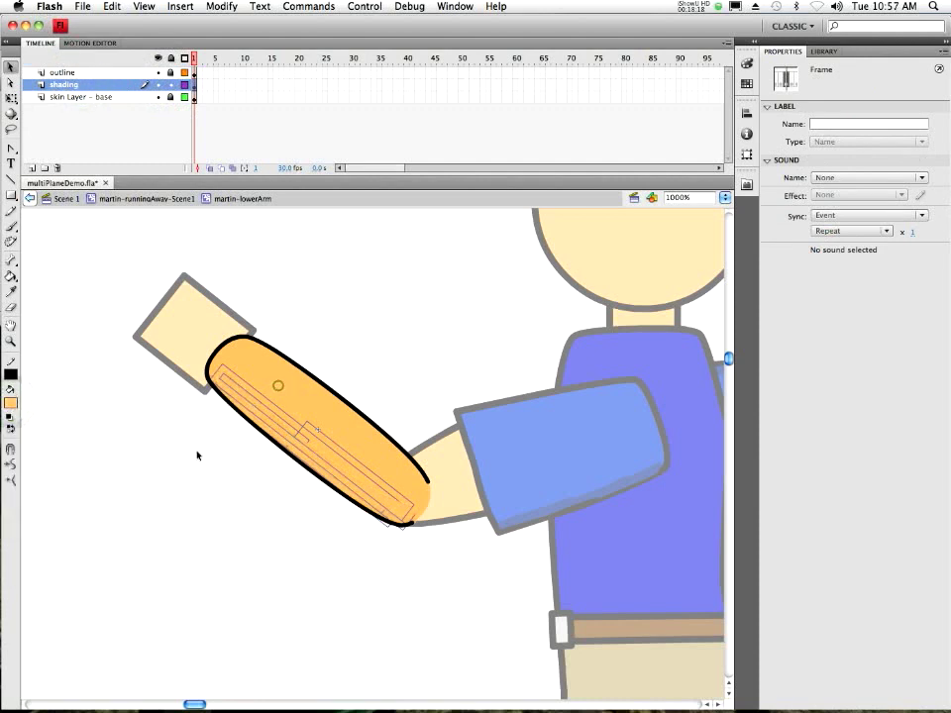
# Lighten the selected shading strokes' fill to a paler yellow-orange on the color wheel
pyautogui.click(10, 403)
pyautogui.click(211, 418)
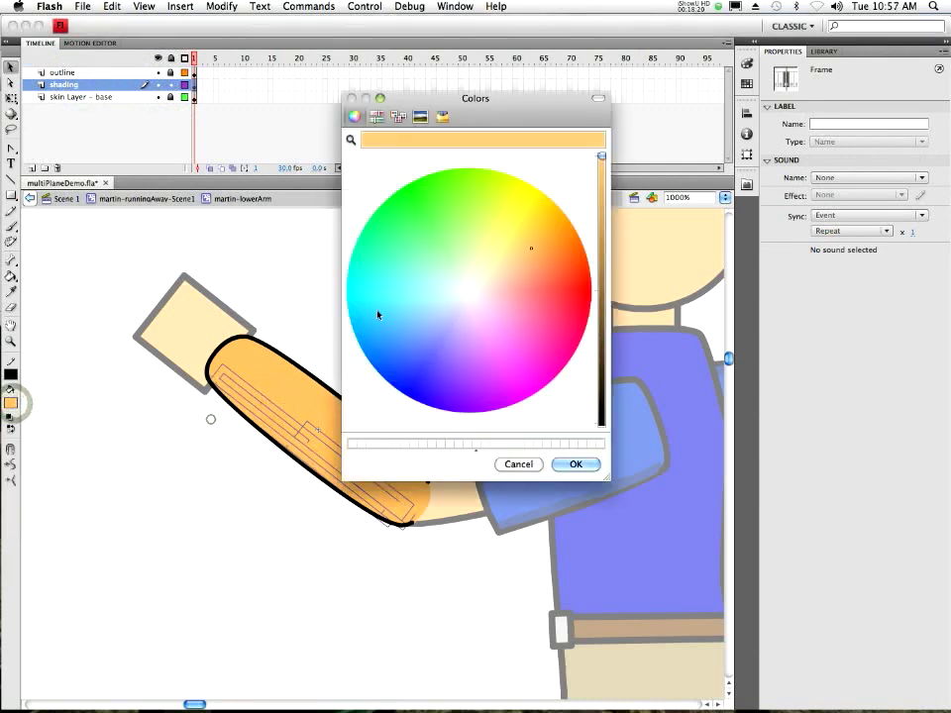
pyautogui.click(524, 248)
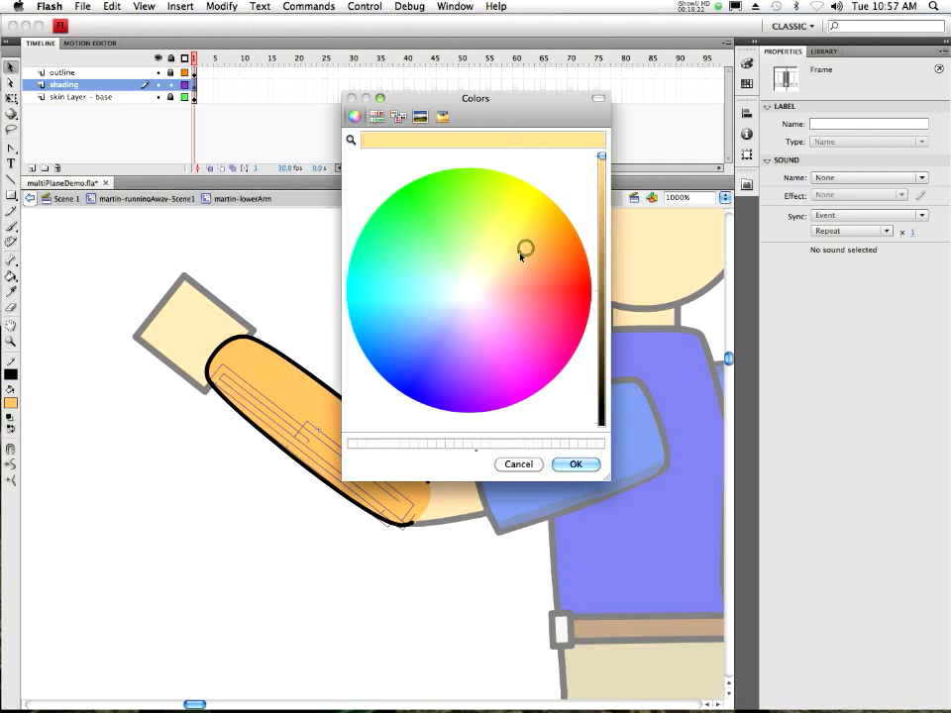
pyautogui.click(572, 463)
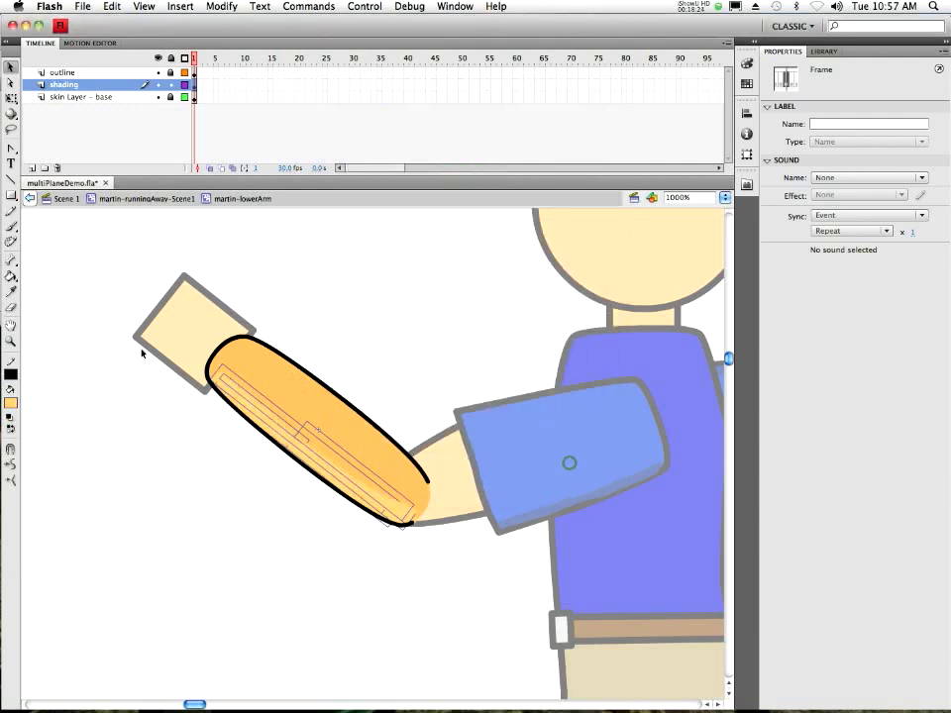
# Paint pale highlight strokes along the lower arm's upper edge and wrist end with the Brush tool on the shading layer
pyautogui.click(12, 227)
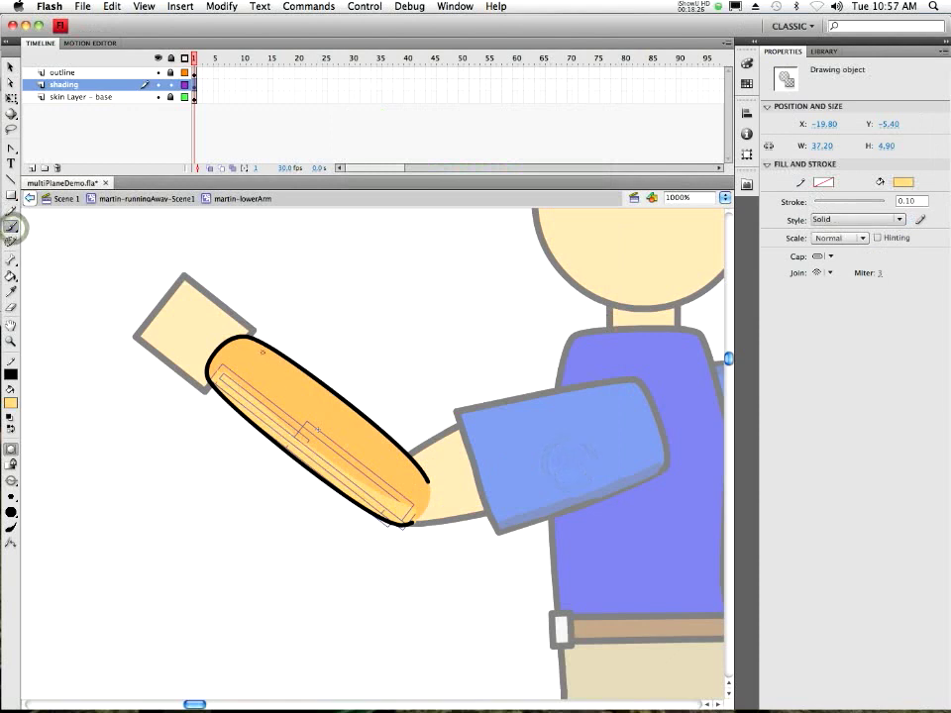
pyautogui.click(248, 343)
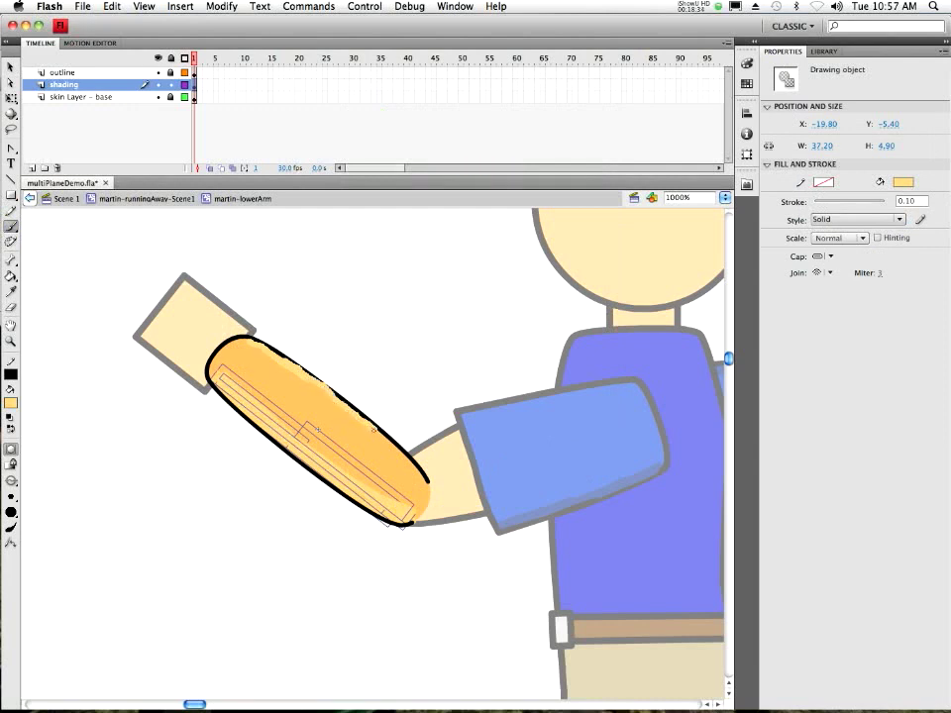
pyautogui.hotkey('ctrl', 'z')
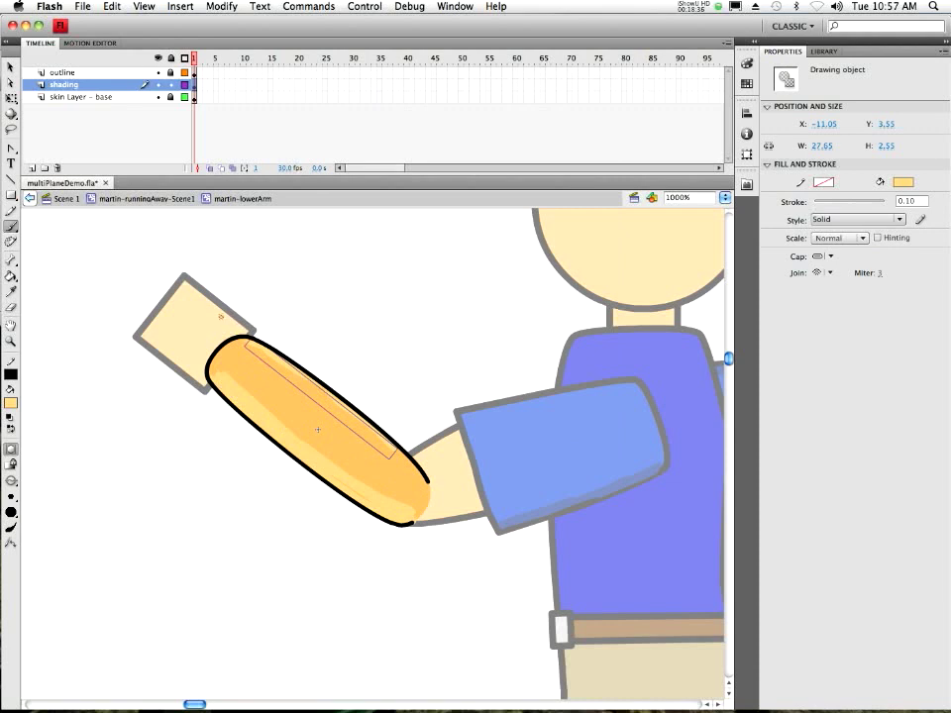
pyautogui.moveTo(239, 338); pyautogui.dragTo(238, 347)
pyautogui.click(218, 337)
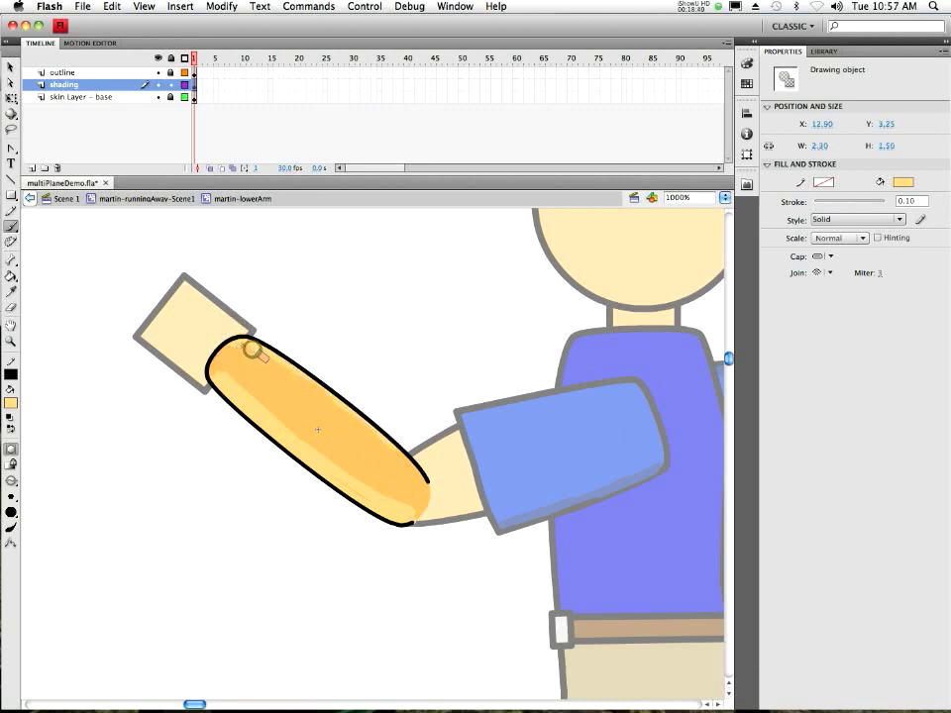
pyautogui.click(247, 349)
# Select the shading strokes along the lower arm's underside and darken their fill to a brownish tan
pyautogui.click(10, 66)
pyautogui.click(270, 421)
pyautogui.moveTo(424, 548); pyautogui.dragTo(254, 410)
pyautogui.click(396, 543)
pyautogui.moveTo(389, 551)
pyautogui.mouseDown()
pyautogui.moveTo(249, 445)
pyautogui.moveTo(223, 470)
pyautogui.mouseUp()
pyautogui.moveTo(184, 392); pyautogui.dragTo(260, 434)
pyautogui.click(11, 401)
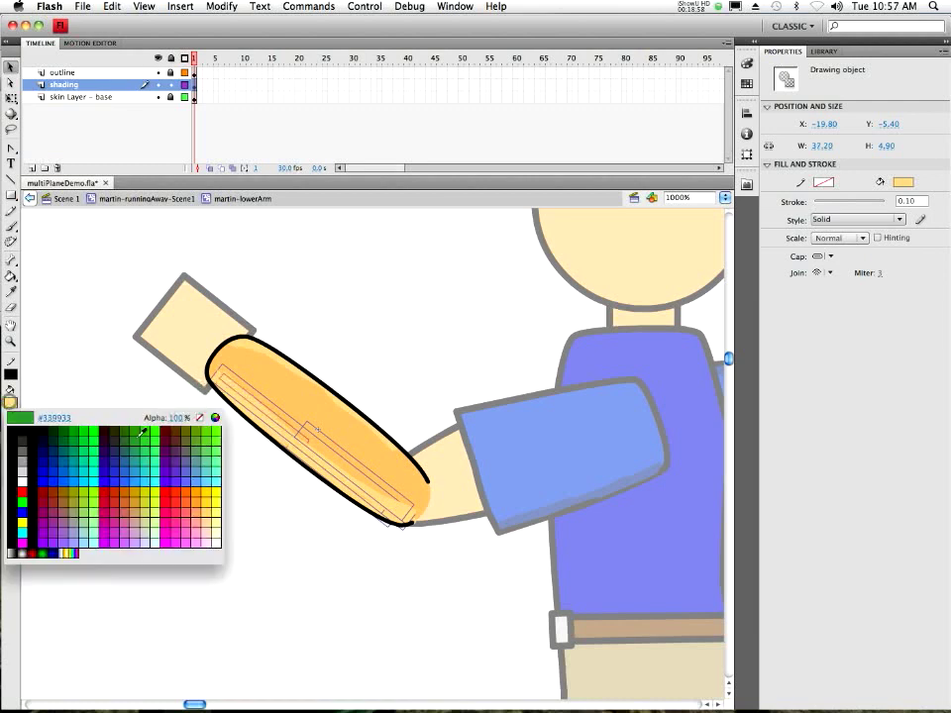
pyautogui.click(215, 417)
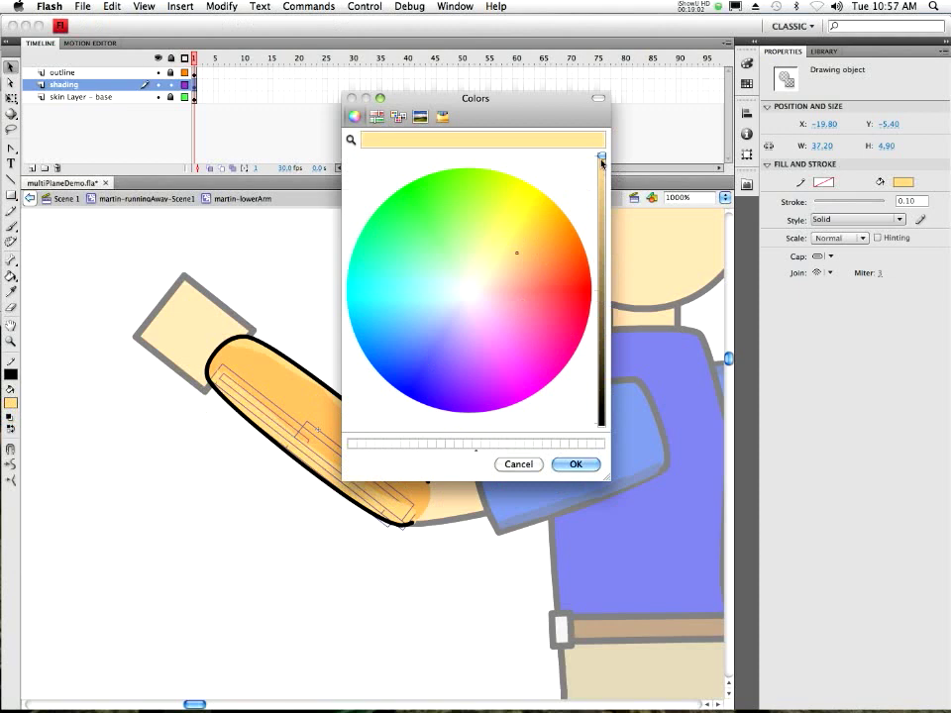
pyautogui.moveTo(601, 156); pyautogui.dragTo(601, 234)
pyautogui.click(577, 464)
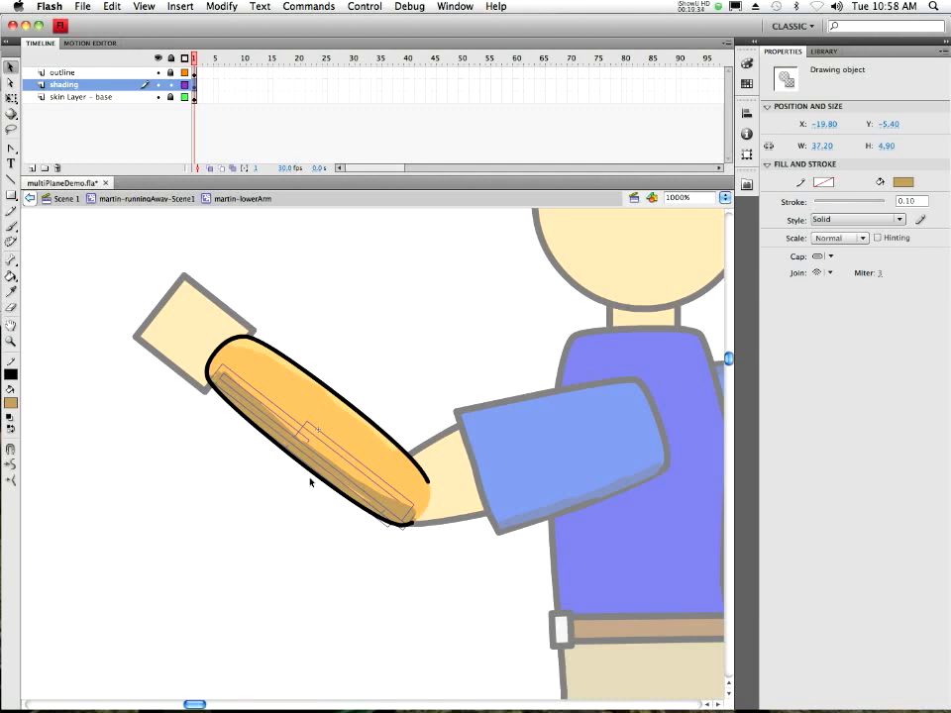
# Return to martin-runningAway-Scene1 and raise the front arm slightly with the elbow still bent
pyautogui.click(134, 199)
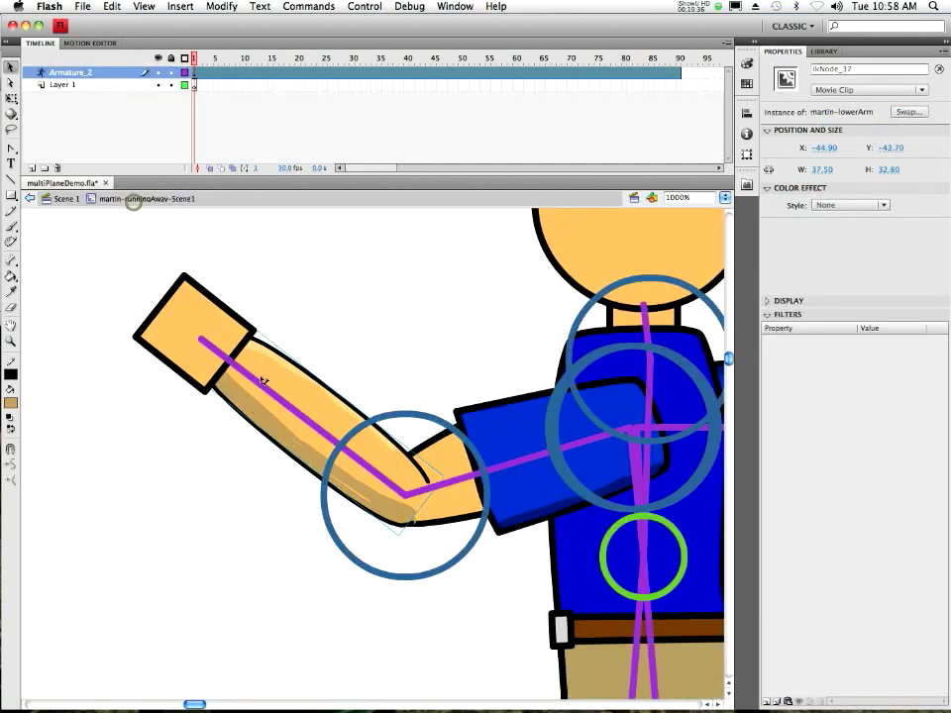
pyautogui.moveTo(270, 364); pyautogui.dragTo(276, 333)
pyautogui.click(372, 477)
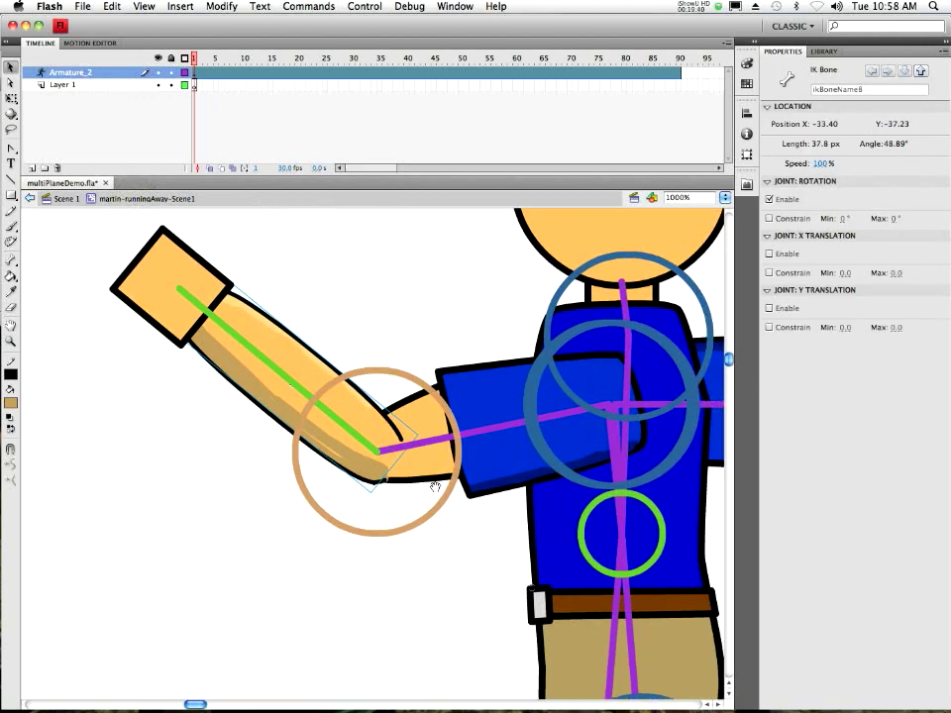
# Pose the character's front leg with the thigh lifted forward and the knee bent
pyautogui.scroll(-5, 397, 440)
pyautogui.scroll(-3, 380, 593)
pyautogui.scroll(-4, 379, 593)
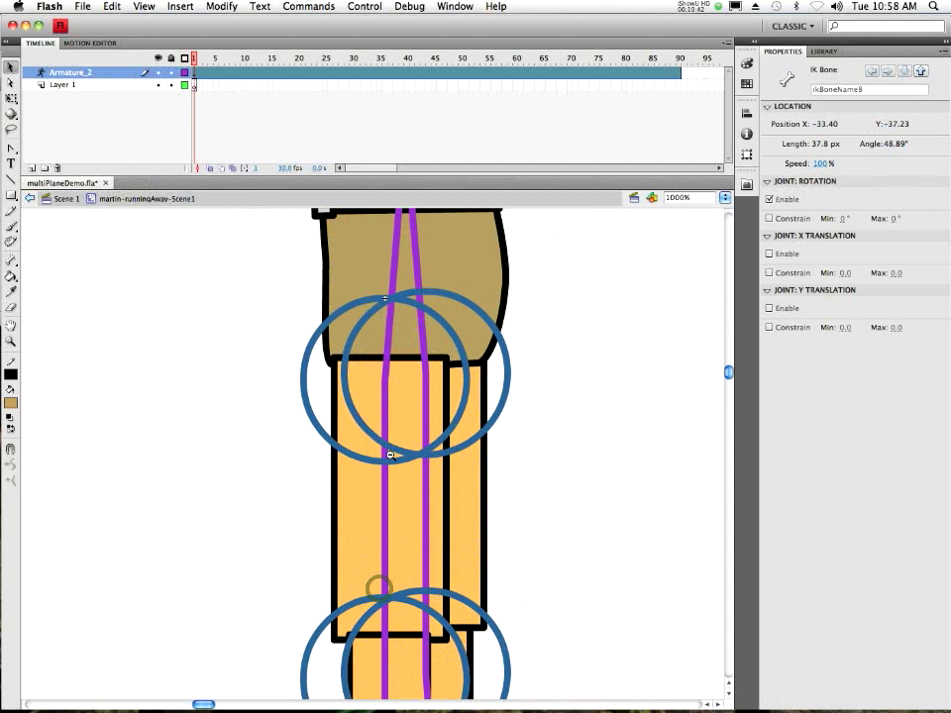
pyautogui.moveTo(373, 631); pyautogui.dragTo(244, 566)
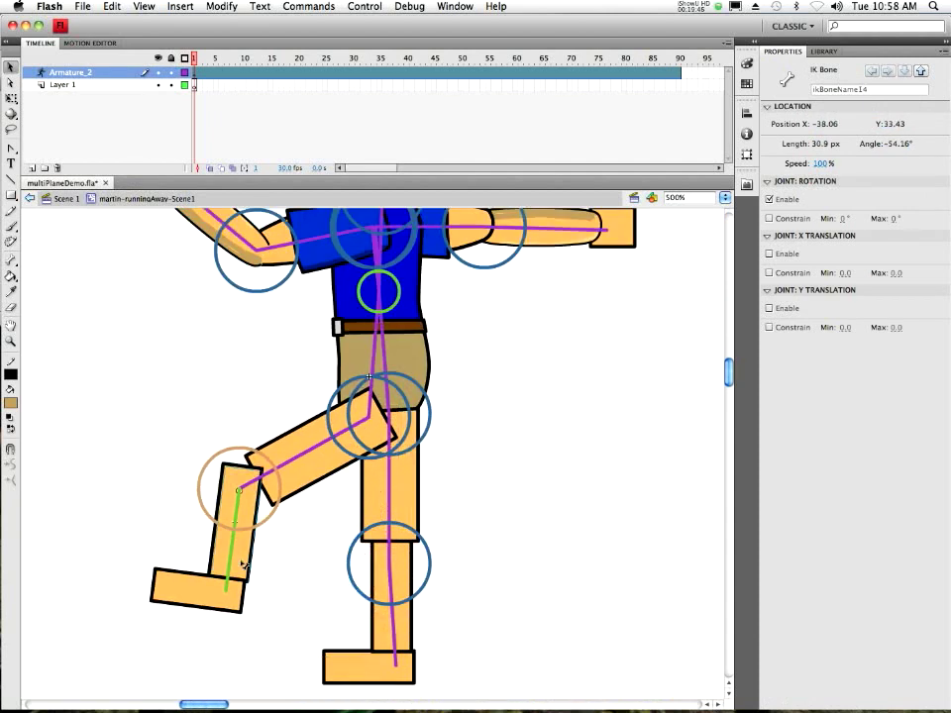